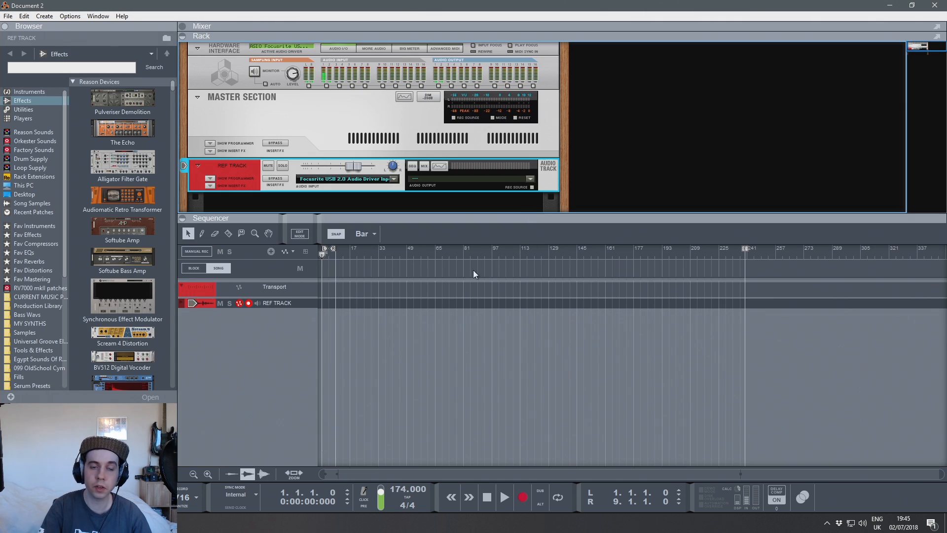
# Step: Set the song tempo to 135 BPM and create a Combinator in the rack below REF TRACK
pyautogui.click(252, 342)
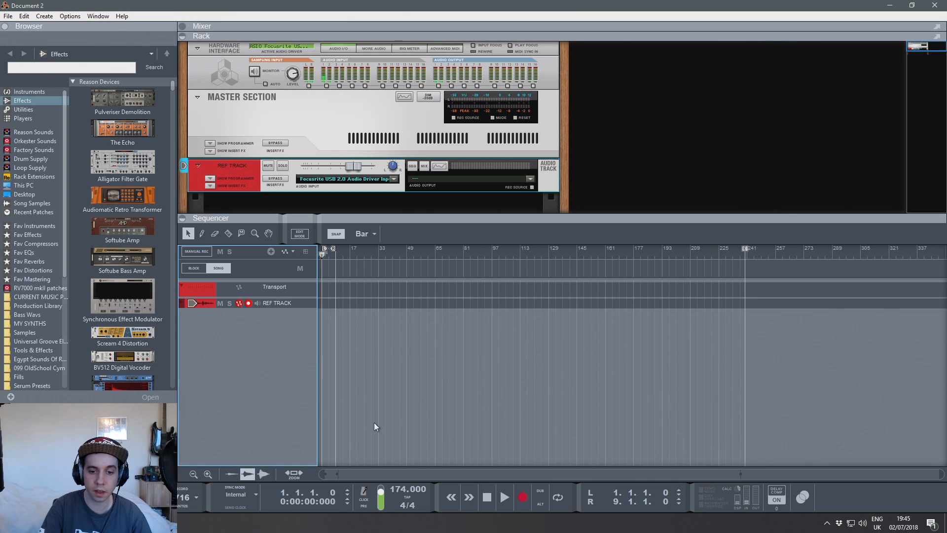
pyautogui.click(403, 490)
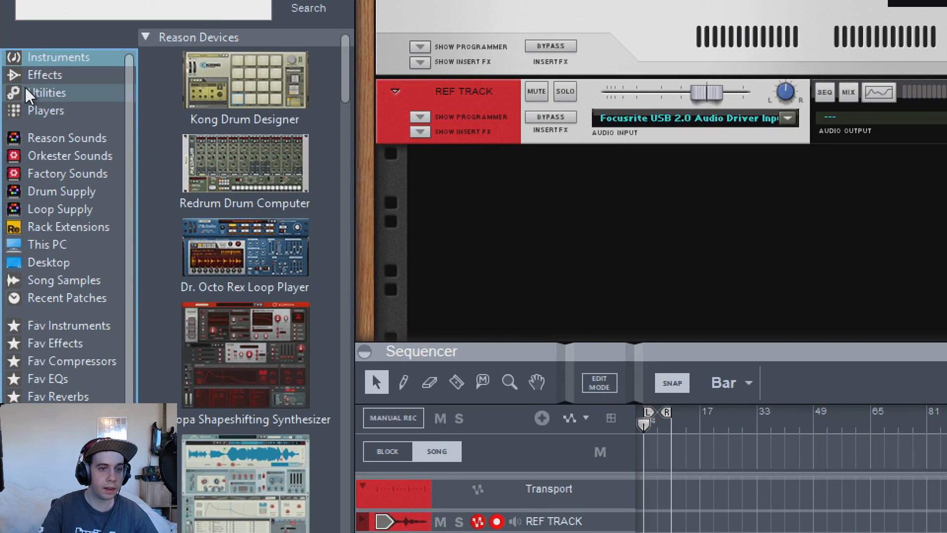
pyautogui.click(23, 109)
pyautogui.moveTo(96, 111); pyautogui.dragTo(202, 126)
pyautogui.moveTo(405, 127); pyautogui.dragTo(672, 211)
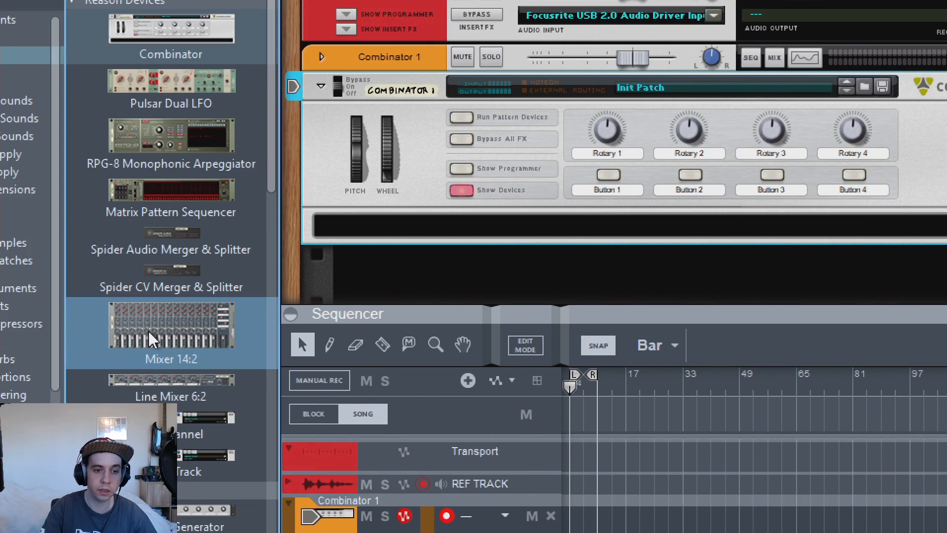
# Step: Add a Mixer 14:2 inside the Combinator and check its cable routing on the rear of the rack
pyautogui.moveTo(246, 363); pyautogui.dragTo(545, 262)
pyautogui.moveTo(472, 224); pyautogui.dragTo(473, 226)
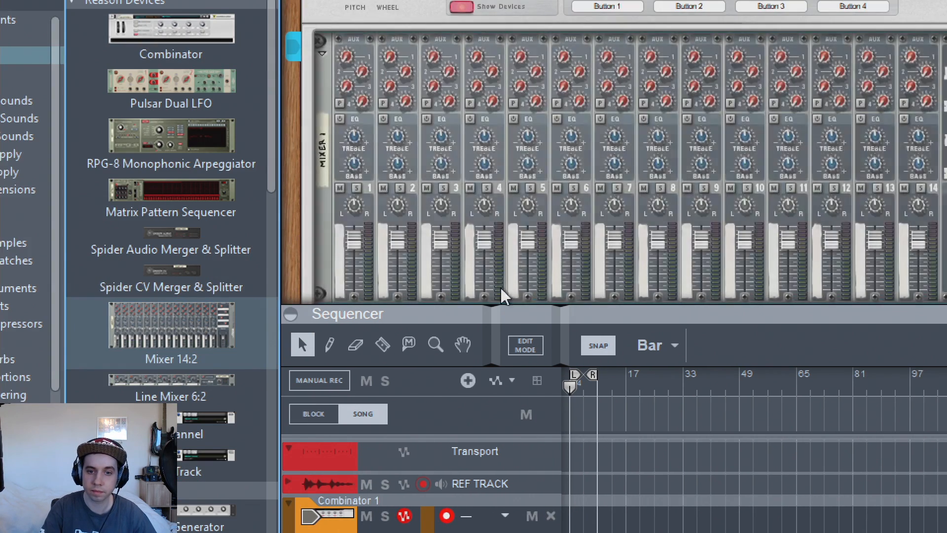
pyautogui.press('Tab')
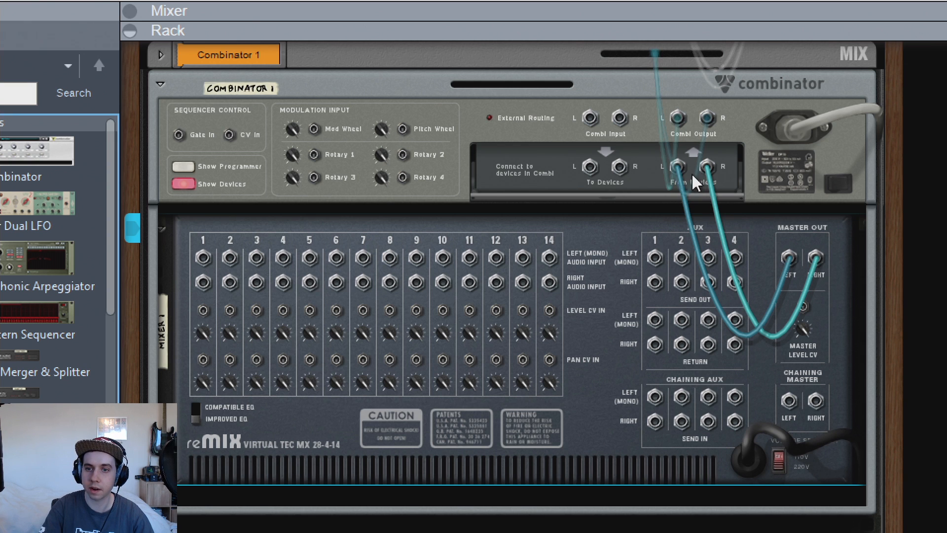
pyautogui.press('Tab')
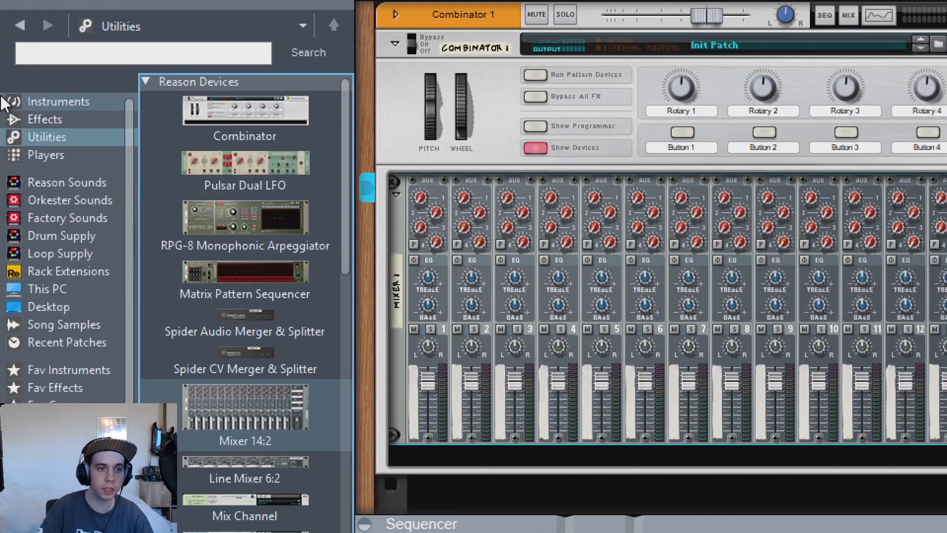
# Step: Add a Malström Graintable Synthesizer below the mixer inside the Combinator and reset it to its init patch
pyautogui.click(9, 90)
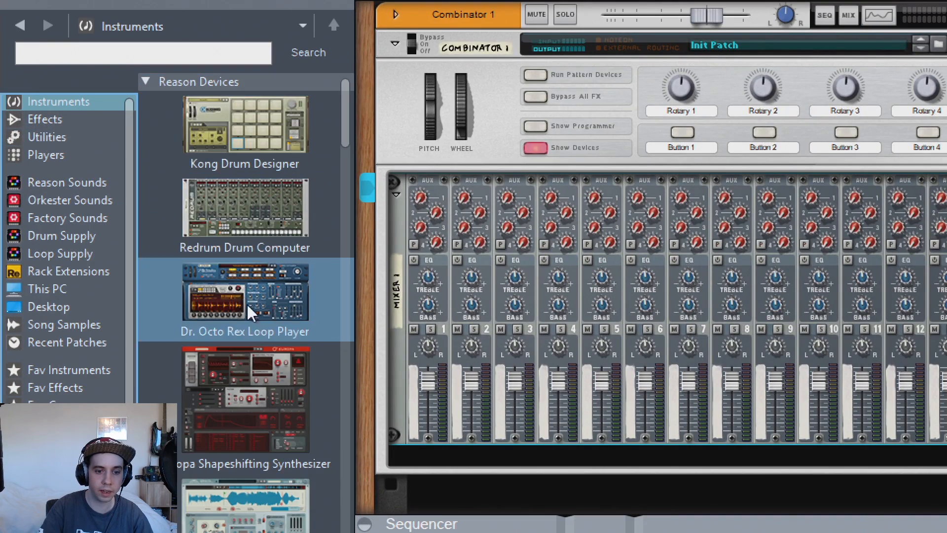
pyautogui.scroll(-5, 246, 324)
pyautogui.moveTo(248, 345)
pyautogui.mouseDown()
pyautogui.moveTo(599, 462)
pyautogui.moveTo(595, 454)
pyautogui.mouseUp()
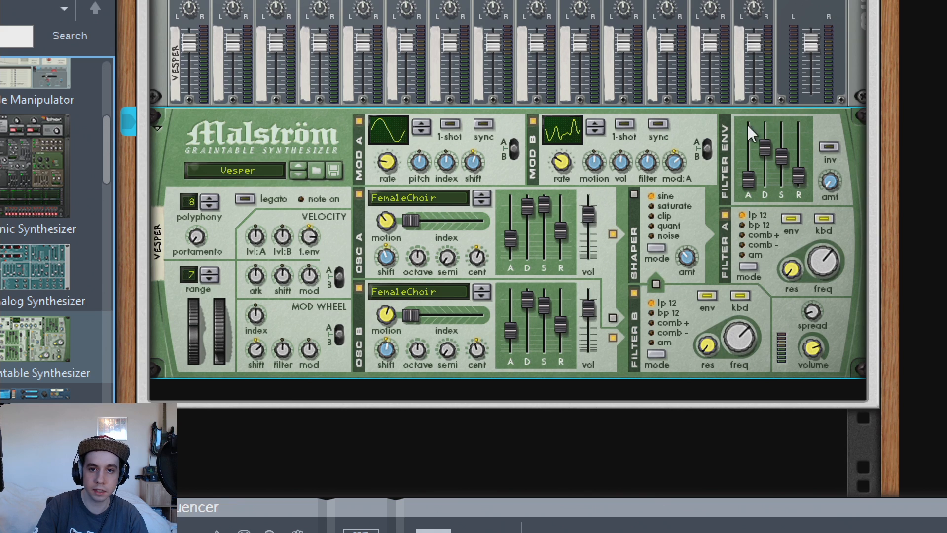
pyautogui.rightClick(269, 115)
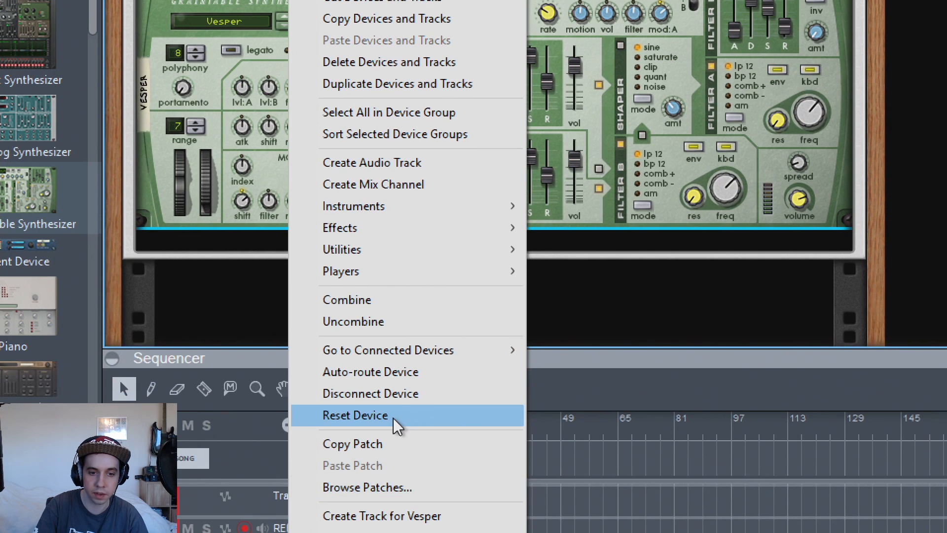
pyautogui.click(410, 510)
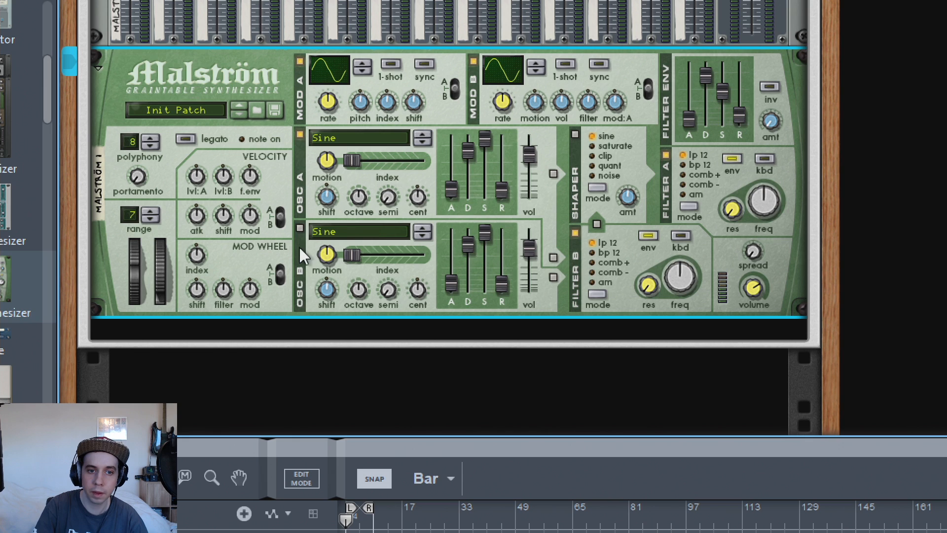
# Step: Set the Malström's oscillators A and B to the Sawtooth*16 graintable
pyautogui.click(427, 136)
pyautogui.click(427, 135)
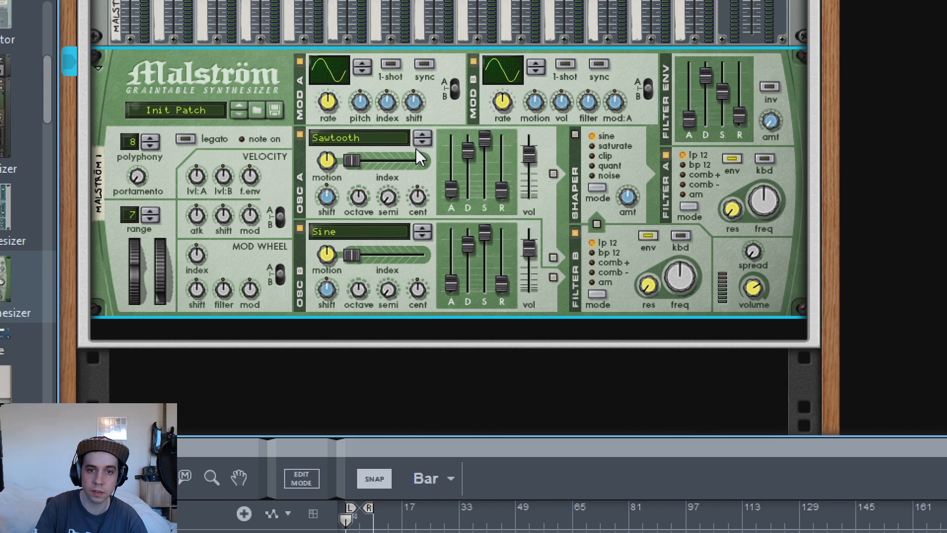
pyautogui.click(419, 143)
pyautogui.click(422, 229)
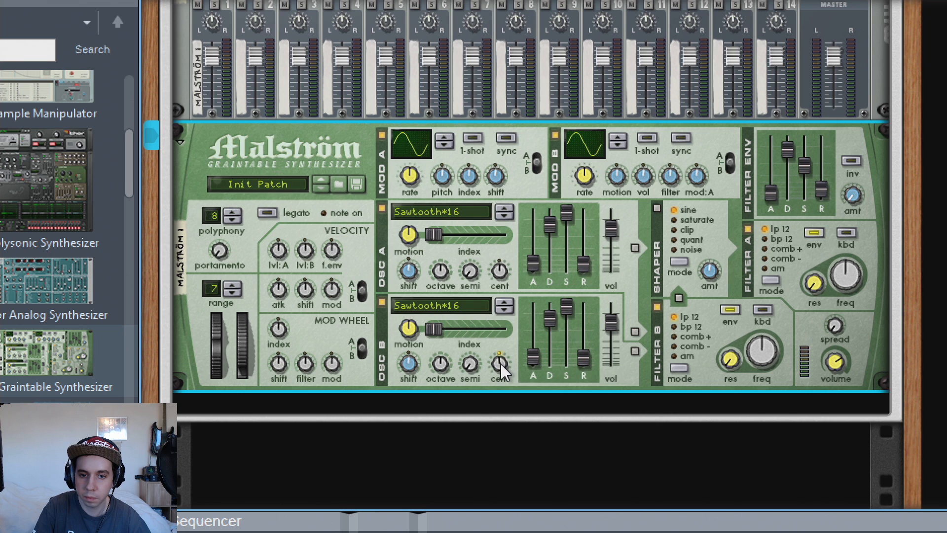
# Step: Detune oscillators A and B with their cent controls and raise their attacks, setting oscillator A's attack to 39
pyautogui.moveTo(419, 289); pyautogui.dragTo(419, 301)
pyautogui.moveTo(499, 265); pyautogui.dragTo(533, 253)
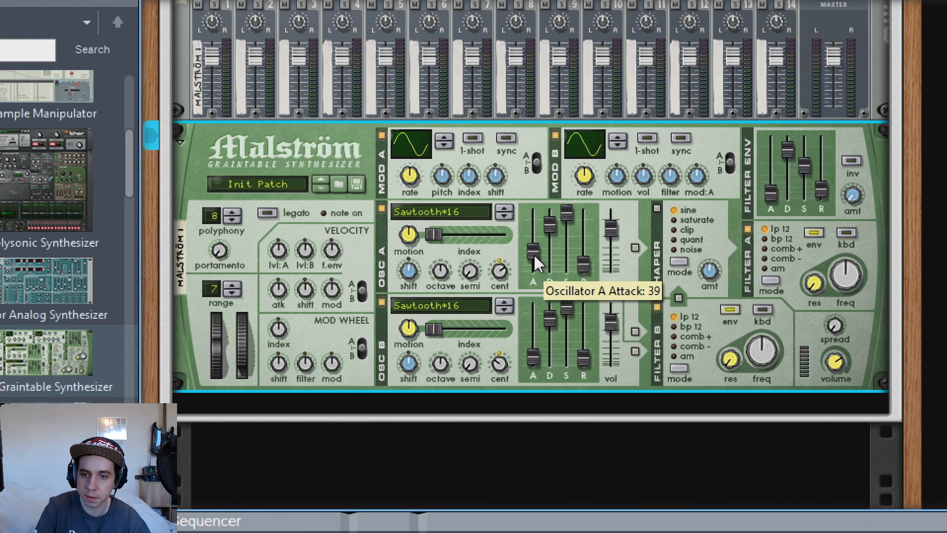
pyautogui.moveTo(533, 358); pyautogui.dragTo(533, 355)
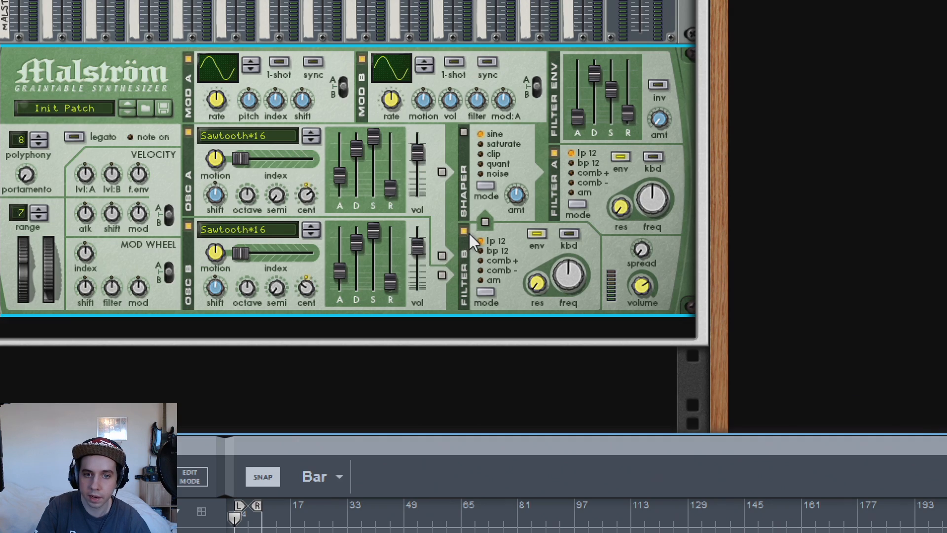
# Step: Turn off Filter B and Filter A on the Malström
pyautogui.click(463, 231)
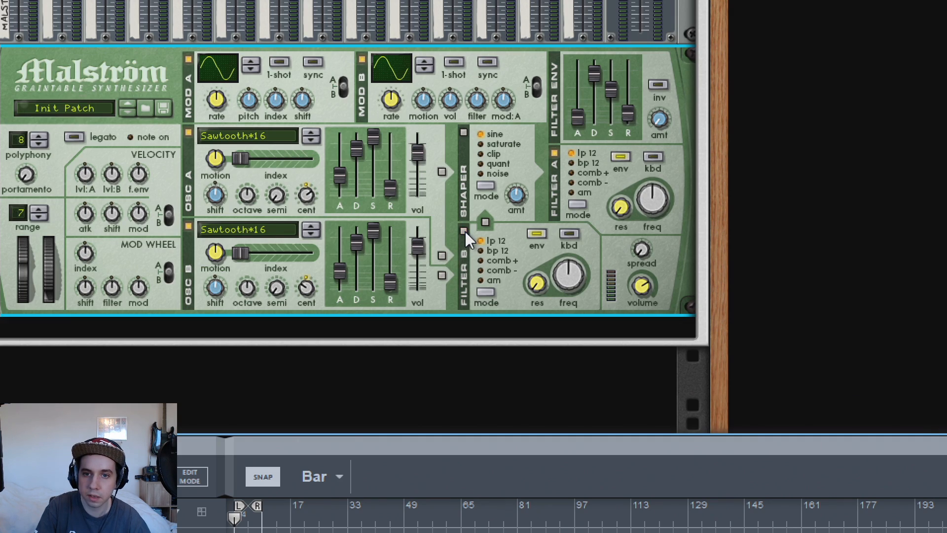
pyautogui.click(554, 153)
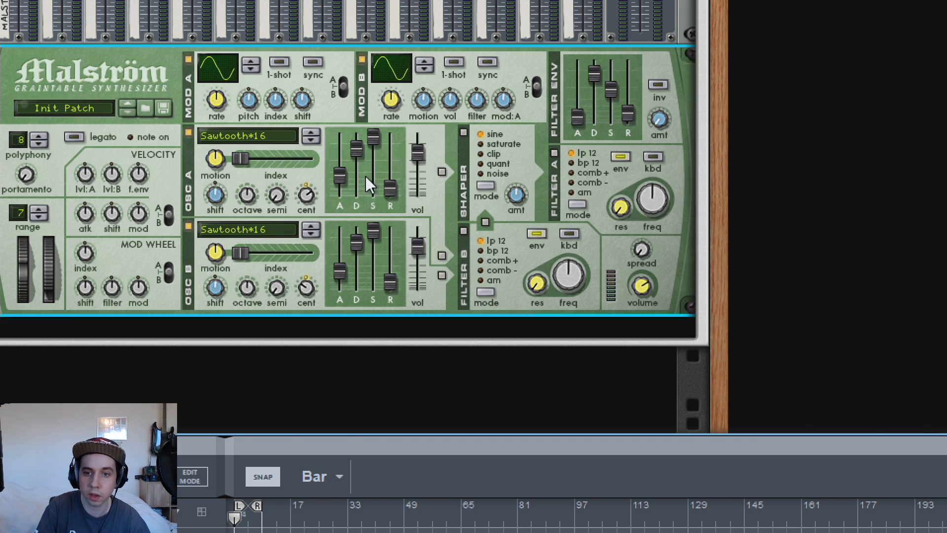
# Step: Raise the Malström's stereo spread and adjust the shift of oscillators A and B
pyautogui.moveTo(647, 251); pyautogui.dragTo(641, 228)
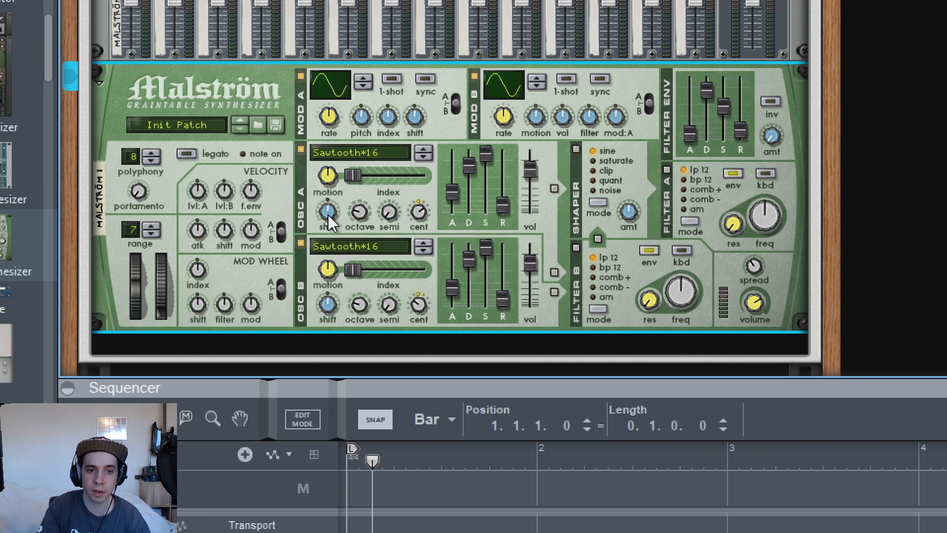
pyautogui.moveTo(327, 214); pyautogui.dragTo(318, 202)
pyautogui.moveTo(336, 309); pyautogui.dragTo(326, 290)
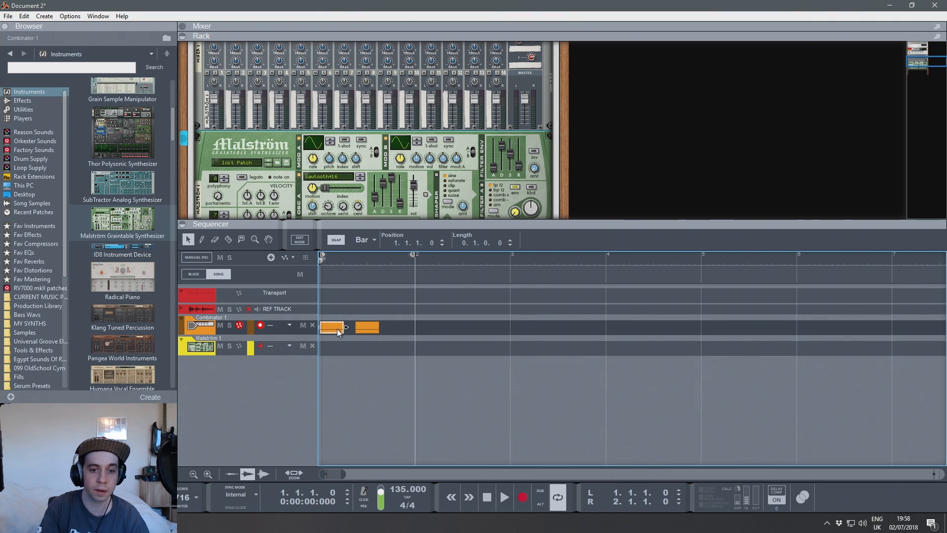
# Step: Open the first clip on the Combinator 1 track for note editing and play the loop to hear the sound
pyautogui.doubleClick(337, 328)
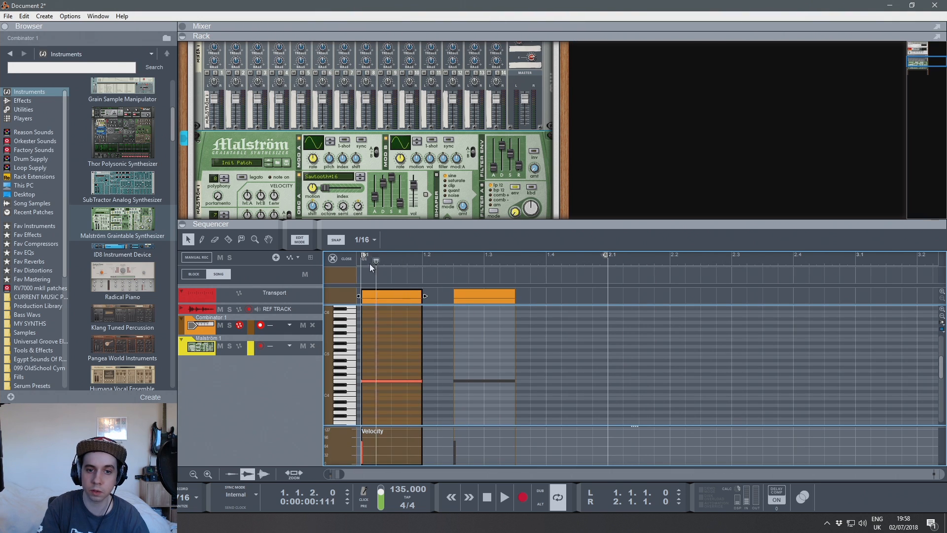
pyautogui.press('space')
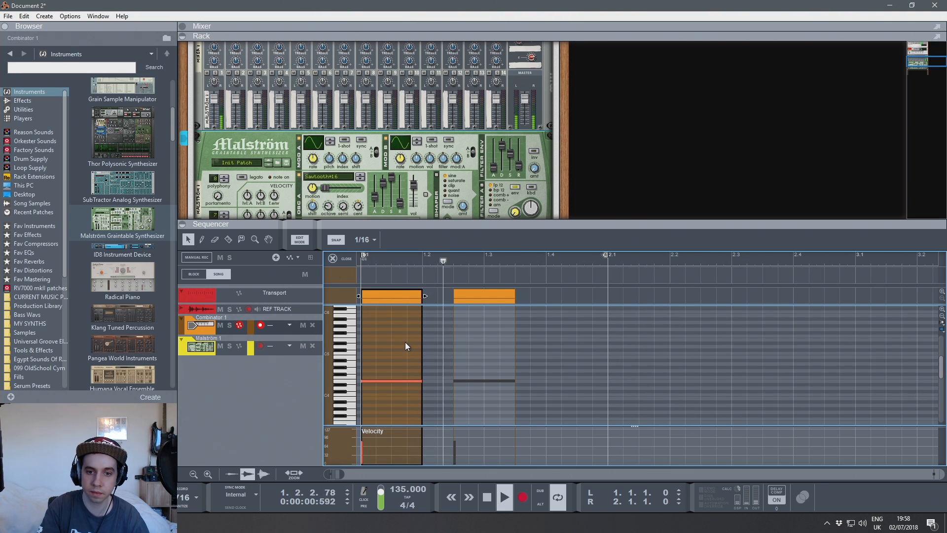
pyautogui.press('space')
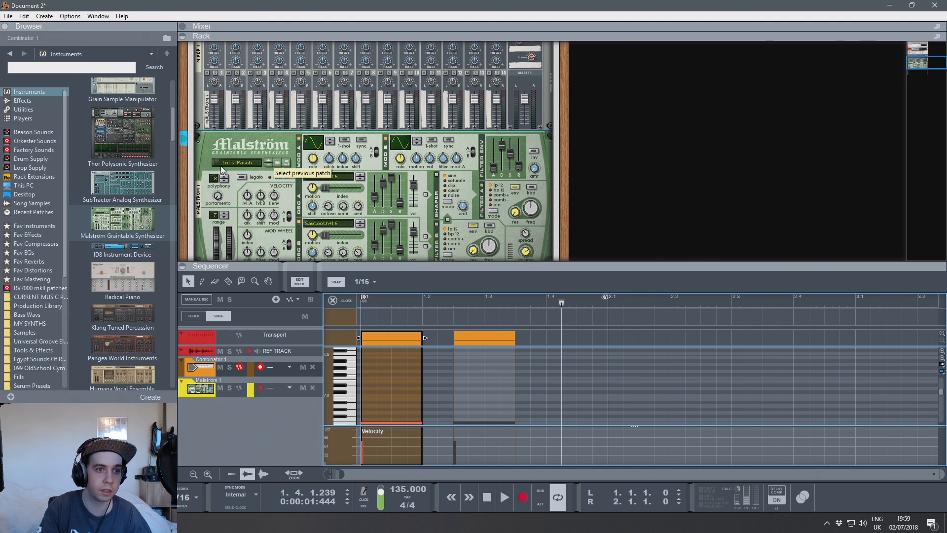
# Step: Add a Scales & Chords player to the Malström and audition the loop with it
pyautogui.click(29, 122)
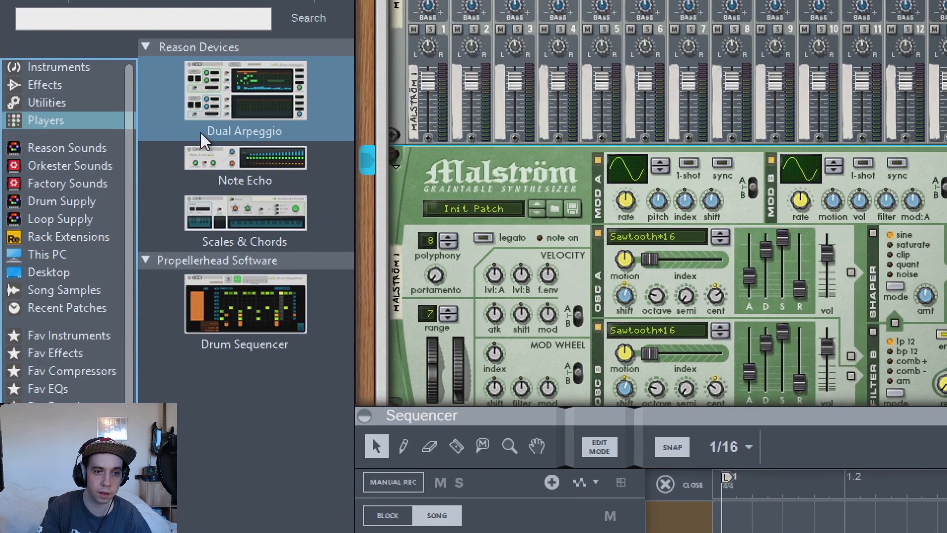
pyautogui.moveTo(245, 213); pyautogui.dragTo(621, 153)
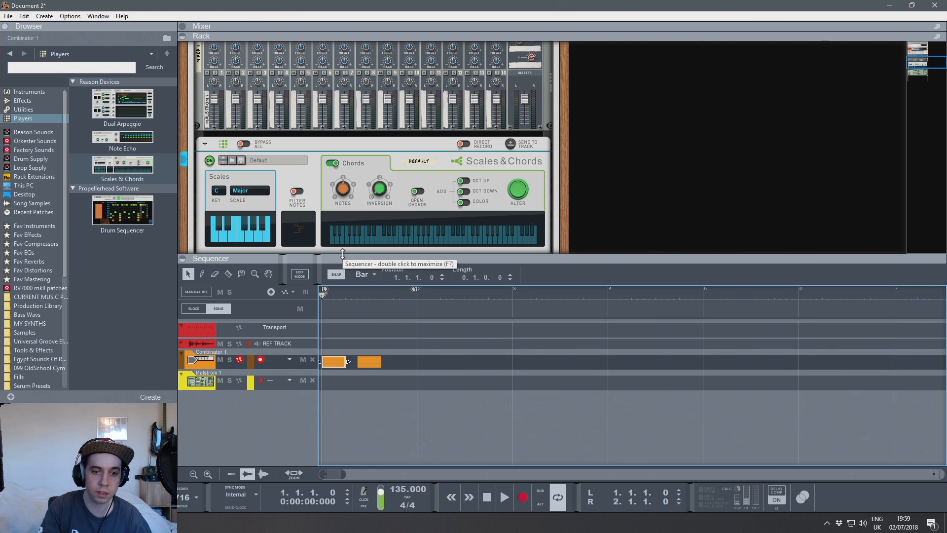
pyautogui.press('space')
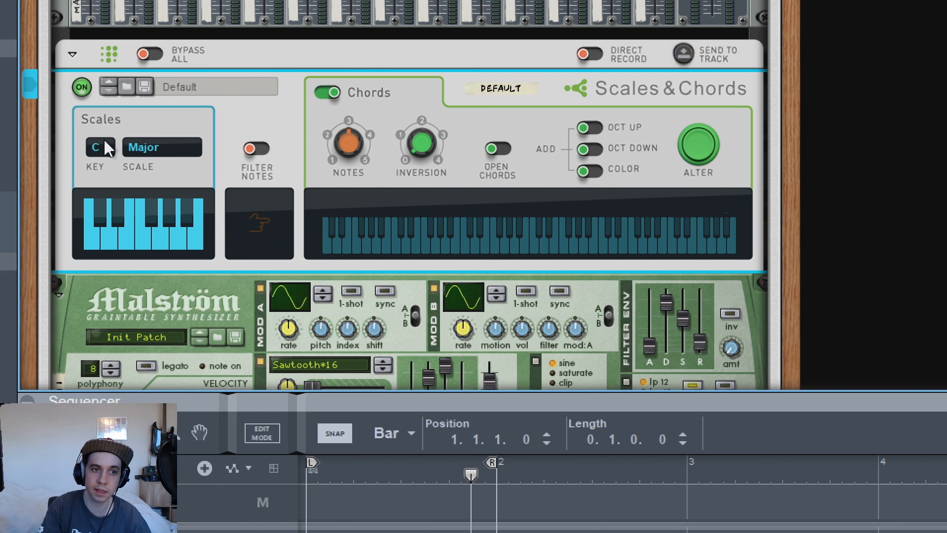
# Step: Set Scales & Chords to E Minor with Add Octave Down on, and play the loop from the start
pyautogui.click(101, 147)
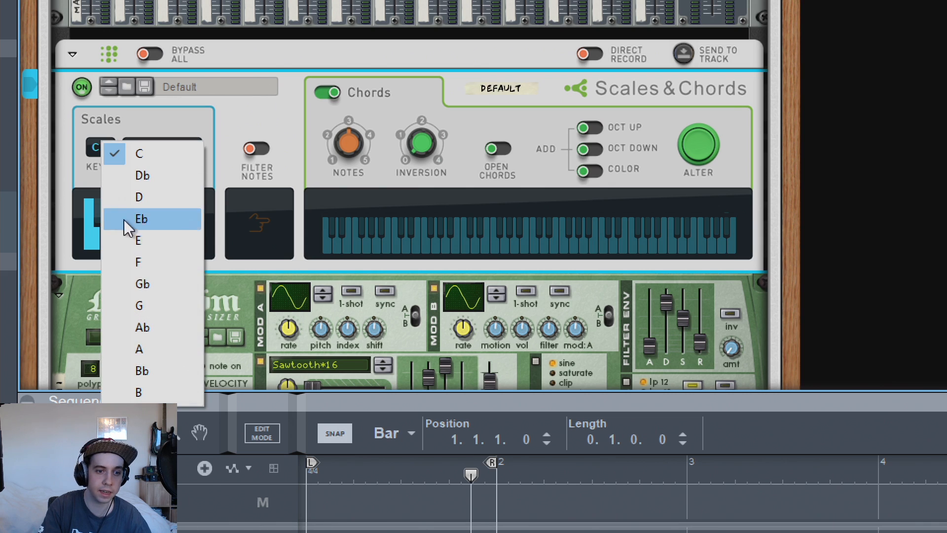
pyautogui.click(152, 238)
pyautogui.click(156, 149)
pyautogui.click(215, 200)
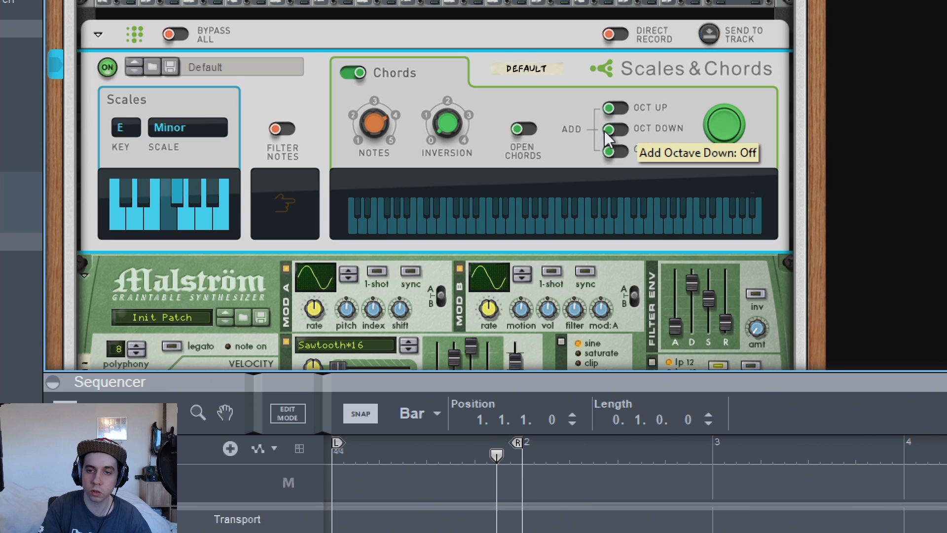
pyautogui.click(601, 150)
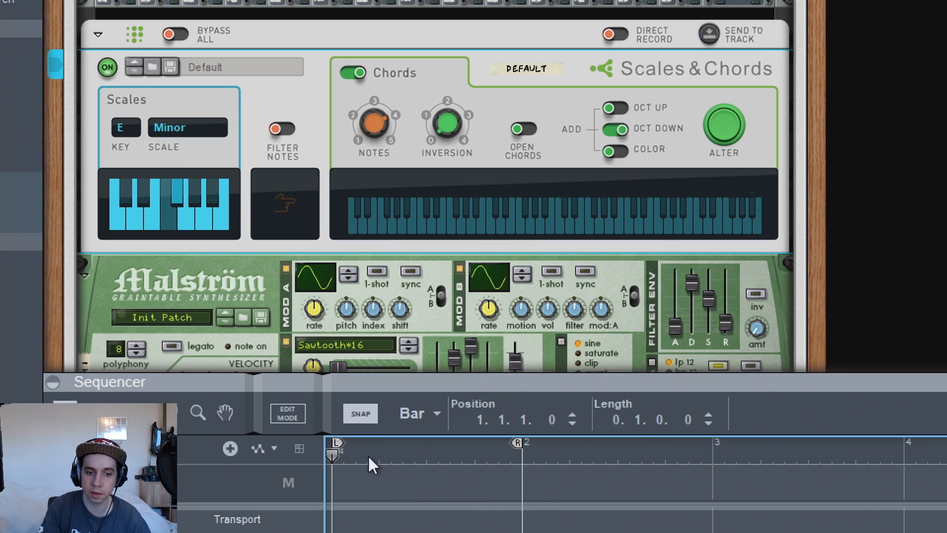
pyautogui.click(329, 459)
pyautogui.press('space')
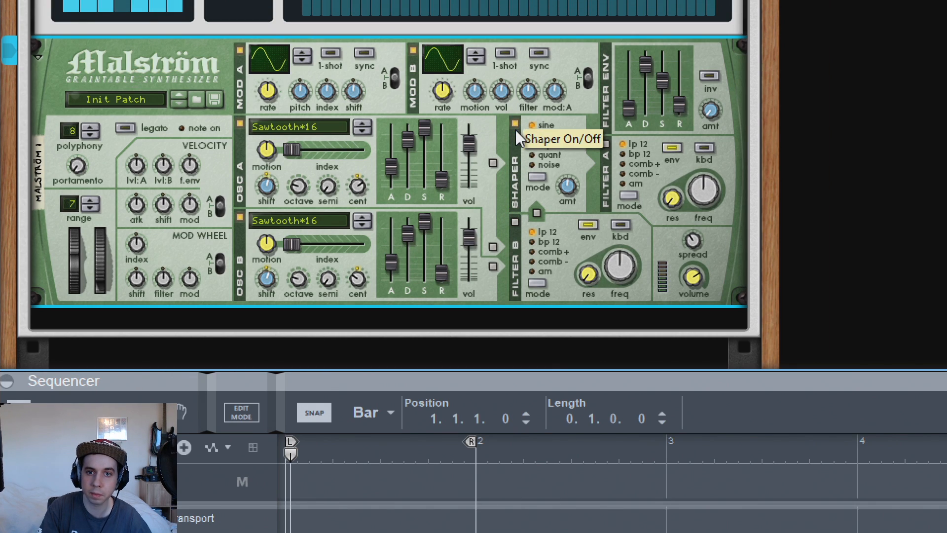
# Step: Turn on the Malström's Shaper in clip mode, route oscillator A through it, and audition the loop
pyautogui.click(515, 124)
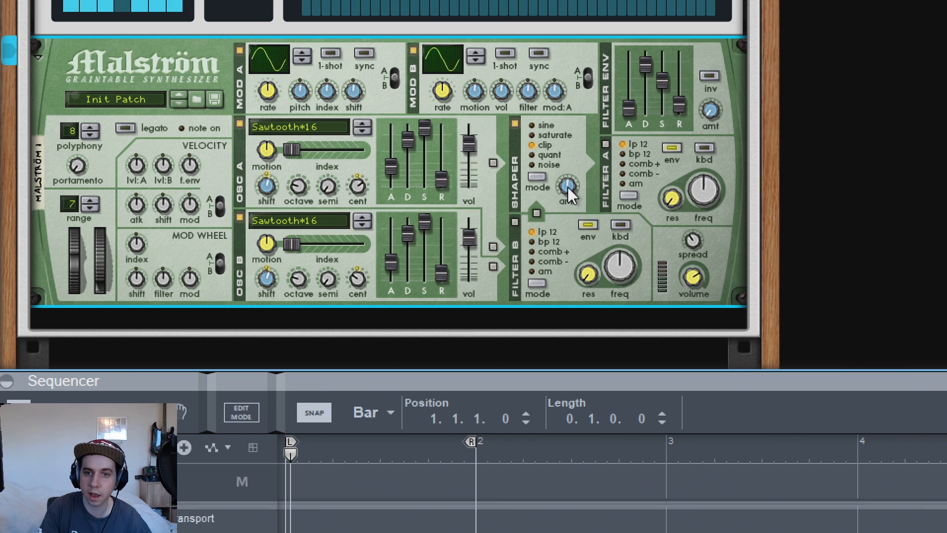
pyautogui.click(494, 163)
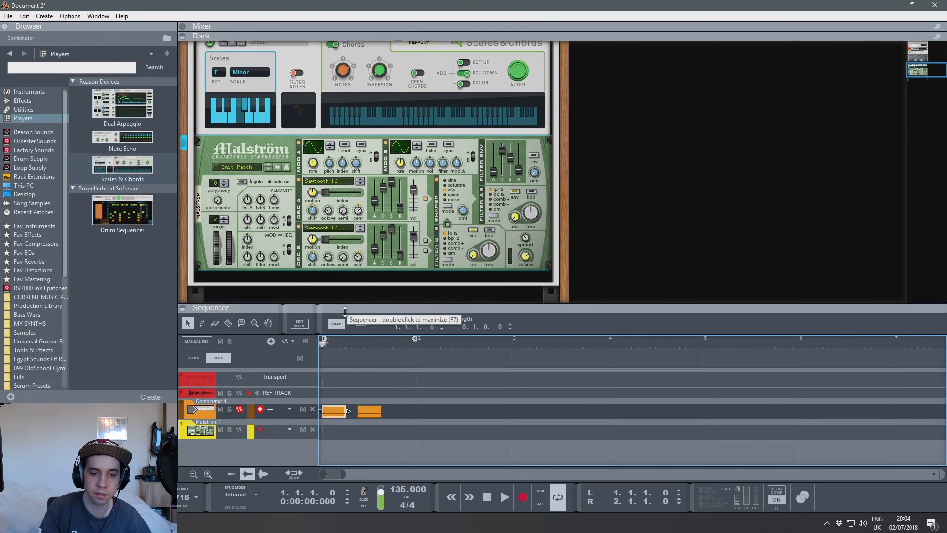
pyautogui.press('space')
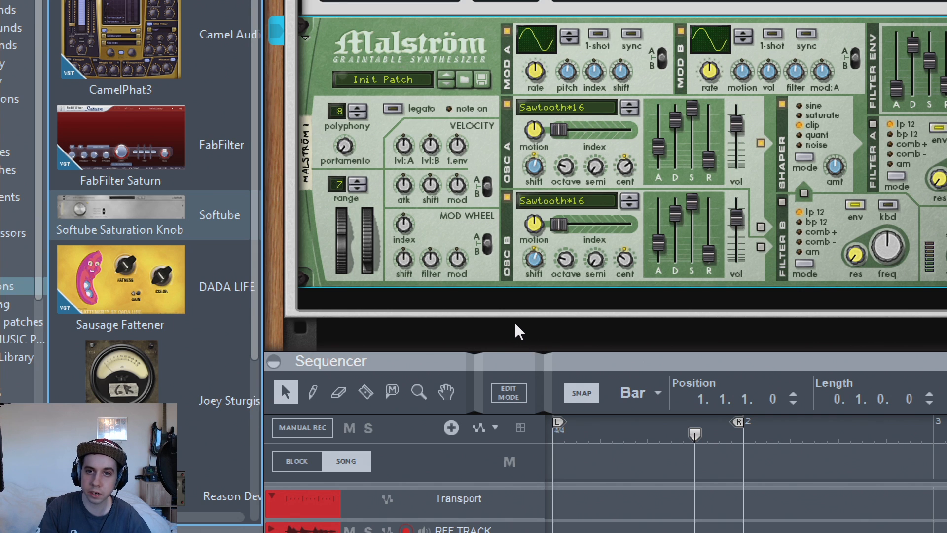
# Step: Add a Softube Saturation Knob below the Malström, raise its saturation slightly, and audition the loop
pyautogui.moveTo(141, 230); pyautogui.dragTo(617, 301)
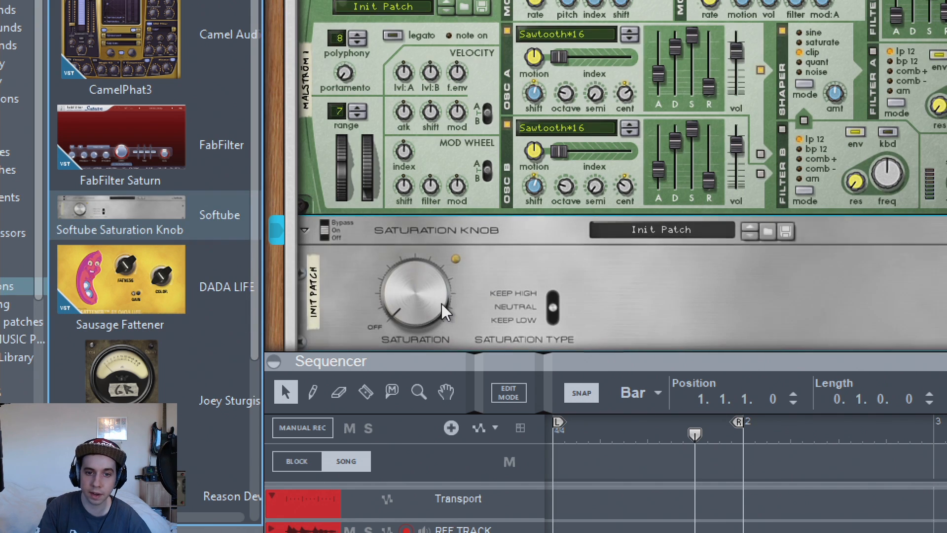
pyautogui.moveTo(404, 301); pyautogui.dragTo(396, 292)
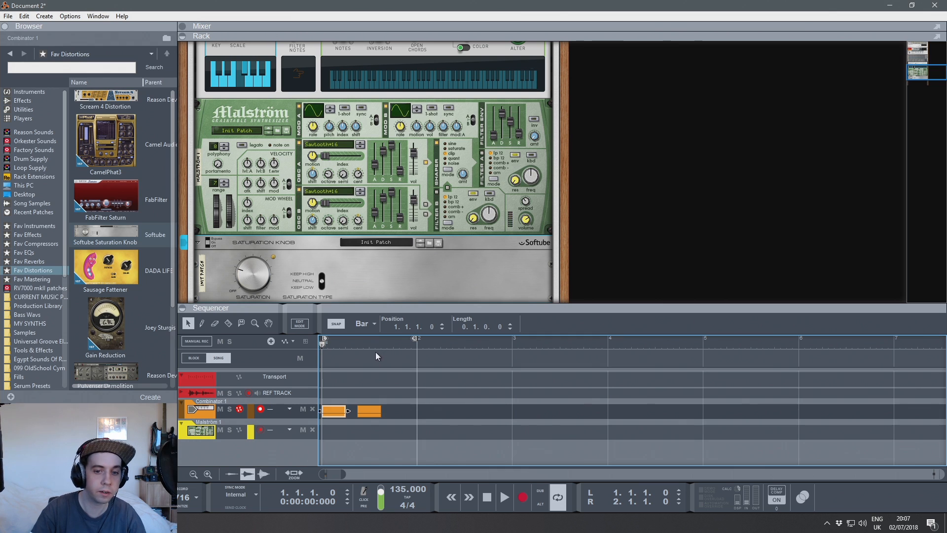
pyautogui.press('space')
pyautogui.press('space')
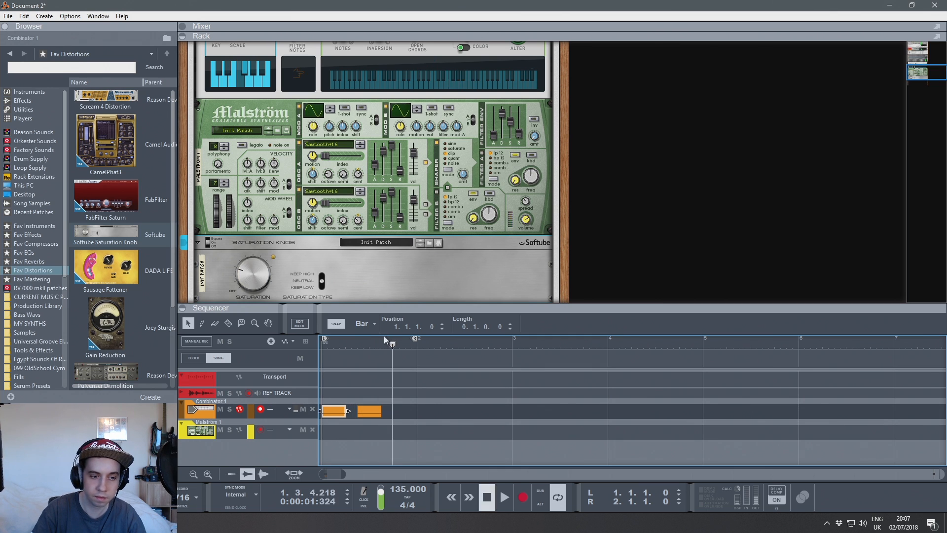
# Step: Add a second Malström Graintable Synthesizer between the Combinator's mixer and the first Malström, and reset it to its initial patch
pyautogui.scroll(5, 544, 221)
pyautogui.scroll(2, 537, 221)
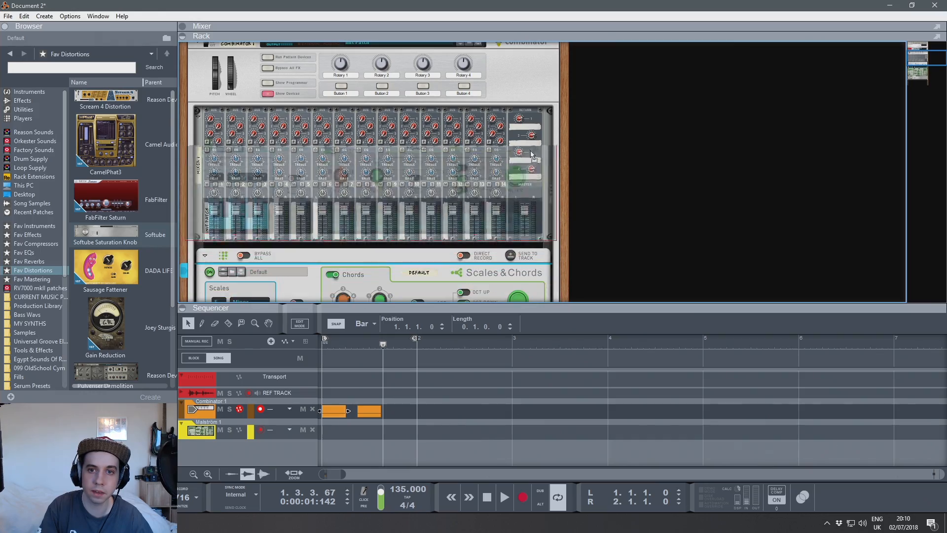
pyautogui.scroll(3, 530, 198)
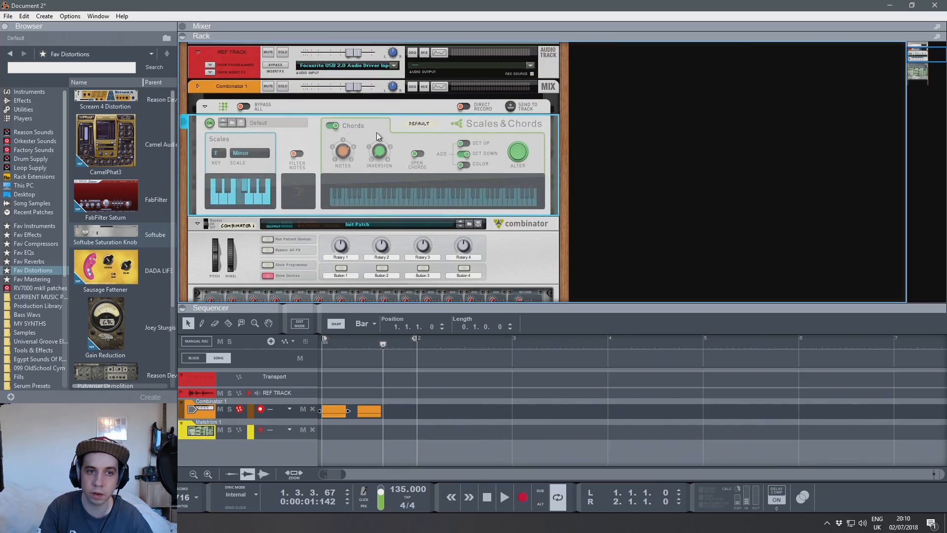
pyautogui.scroll(-5, 492, 200)
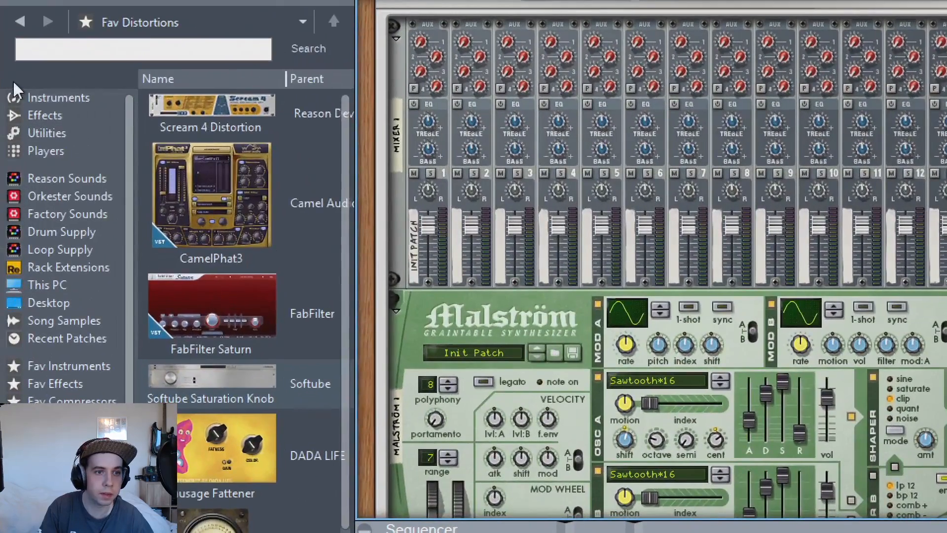
pyautogui.click(22, 92)
pyautogui.scroll(-5, 91, 206)
pyautogui.scroll(-3, 182, 325)
pyautogui.moveTo(242, 351); pyautogui.dragTo(601, 273)
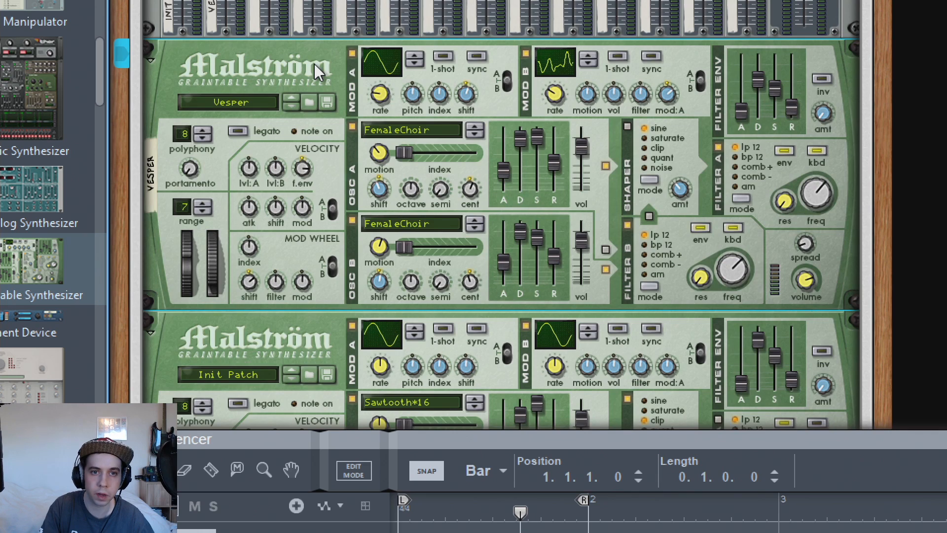
pyautogui.rightClick(561, 273)
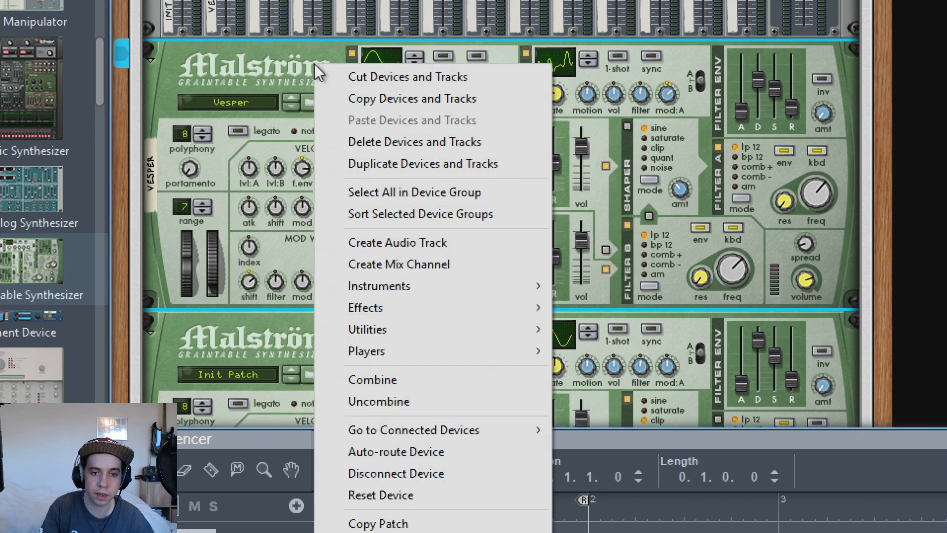
pyautogui.click(422, 495)
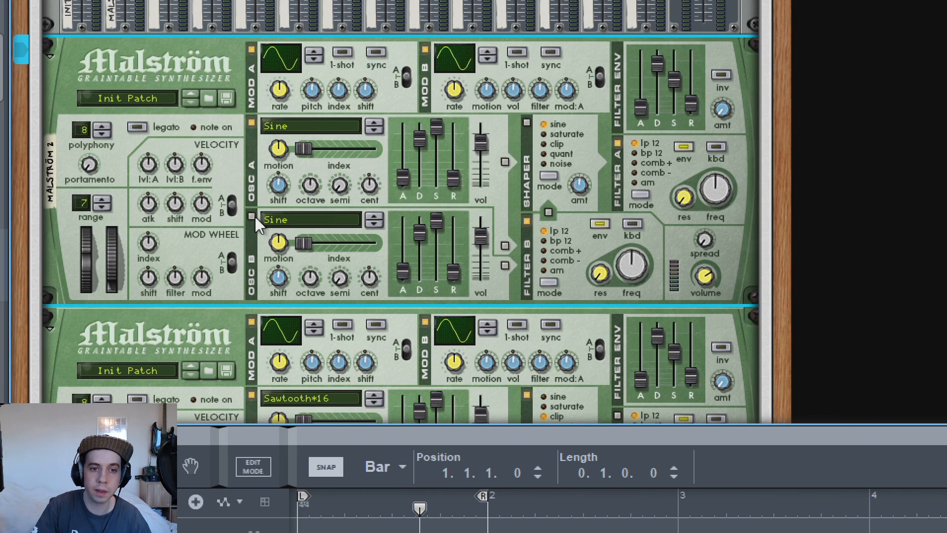
# Step: Turn on the second Malström's oscillator B, set both oscillators to Sawtooth*16, and raise their attack slightly
pyautogui.click(252, 217)
pyautogui.click(374, 128)
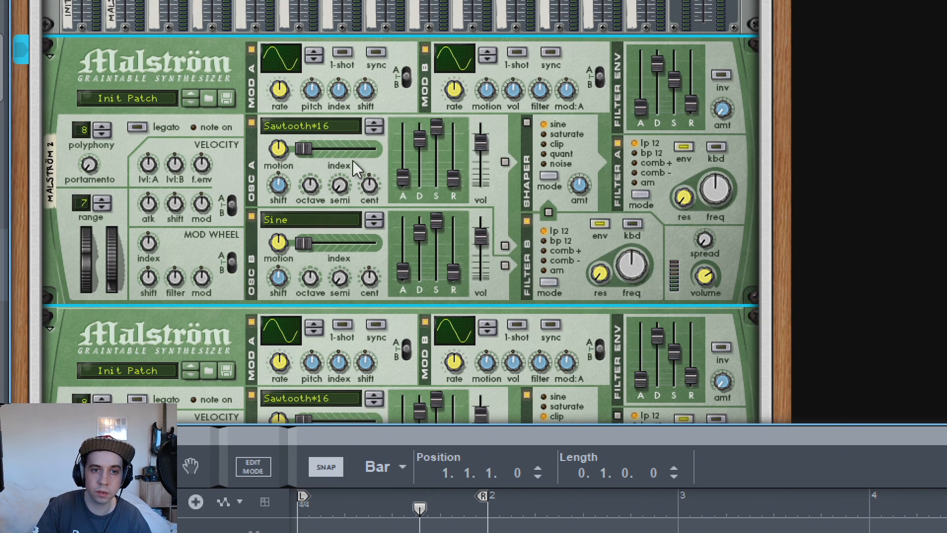
pyautogui.moveTo(404, 273); pyautogui.dragTo(405, 267)
pyautogui.moveTo(405, 176)
pyautogui.mouseDown()
pyautogui.moveTo(407, 154)
pyautogui.moveTo(401, 168)
pyautogui.mouseUp()
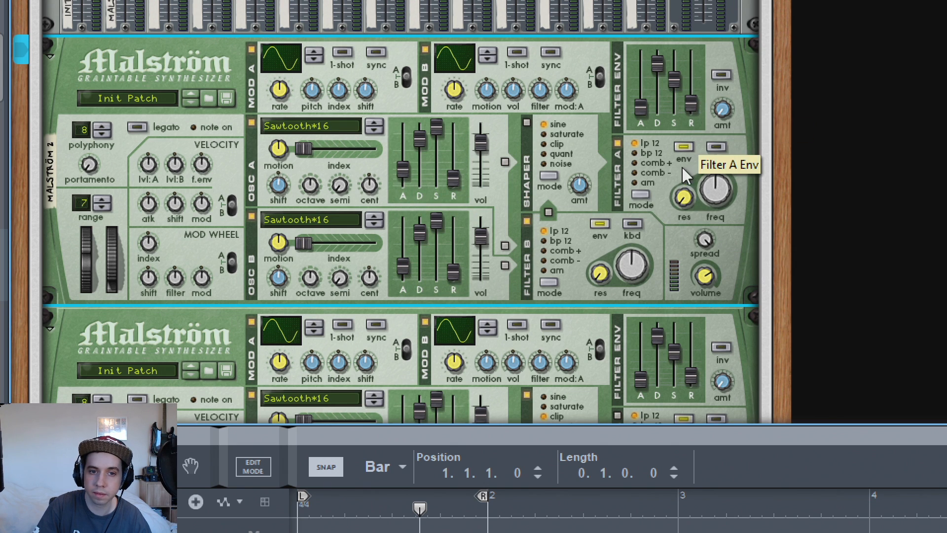
# Step: Detune the second Malström's oscillator A slightly, set oscillator B's Cent to -11, and audition mixer channel 2 soloed
pyautogui.moveTo(369, 183); pyautogui.dragTo(354, 165)
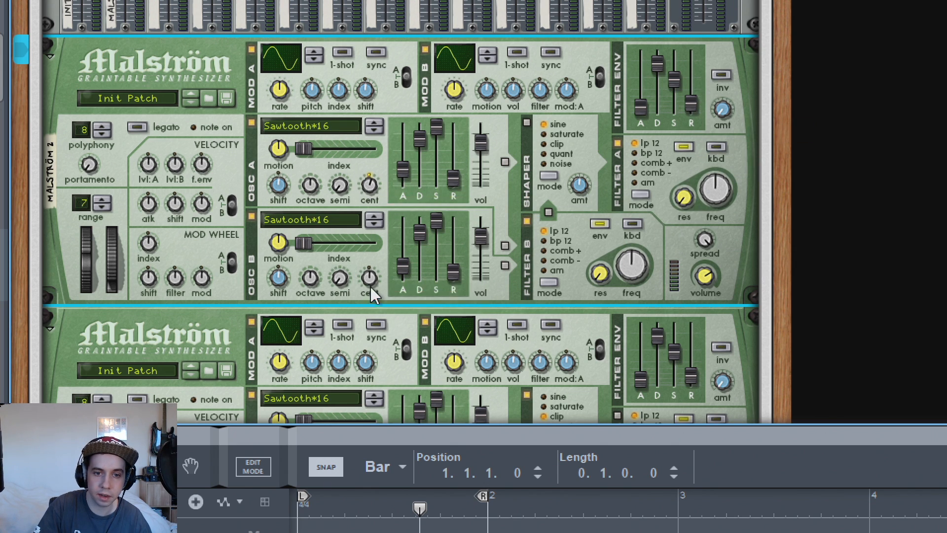
pyautogui.moveTo(371, 287)
pyautogui.mouseDown()
pyautogui.moveTo(378, 313)
pyautogui.moveTo(368, 278)
pyautogui.mouseUp()
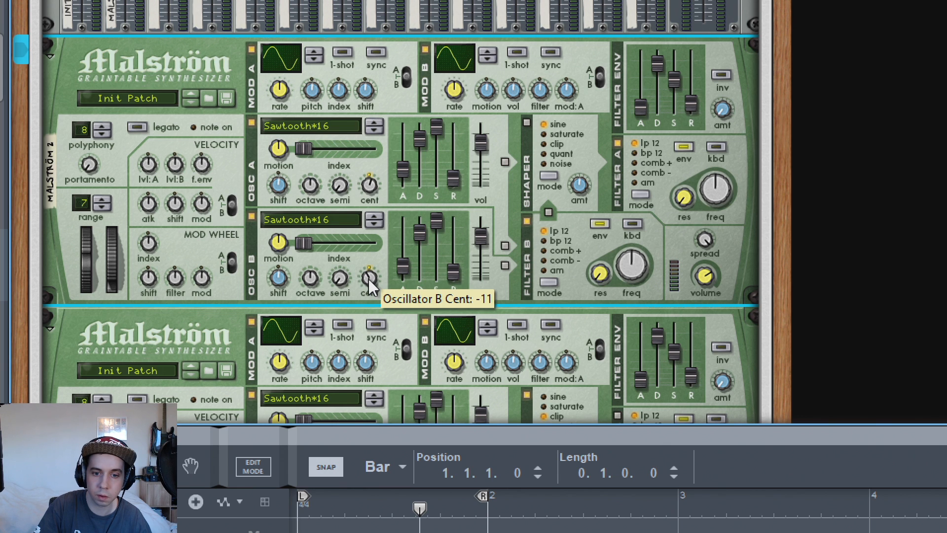
pyautogui.scroll(3, 286, 208)
pyautogui.click(128, 95)
pyautogui.scroll(-1, 321, 175)
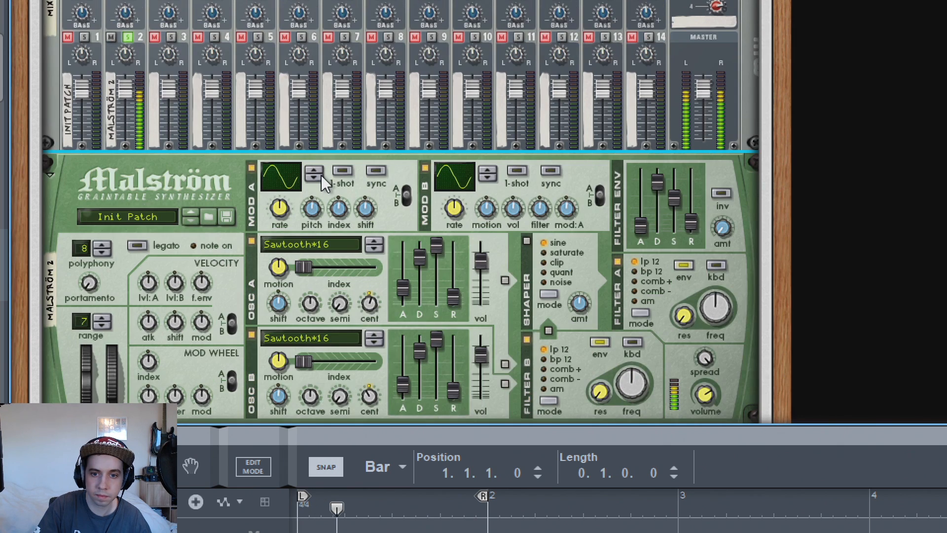
# Step: Compare the playing loop with mixer channel 2 muted and unmuted
pyautogui.scroll(-3, 302, 170)
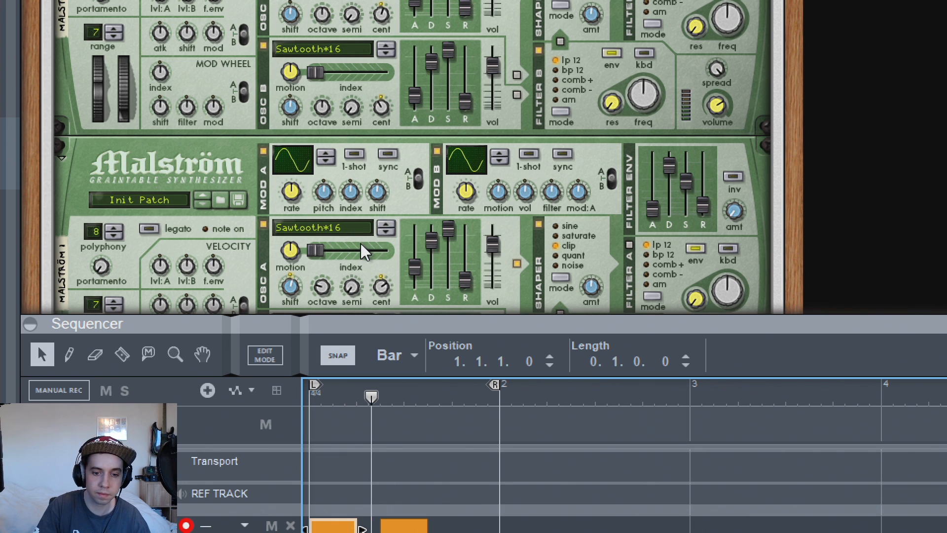
pyautogui.scroll(2, 132, 99)
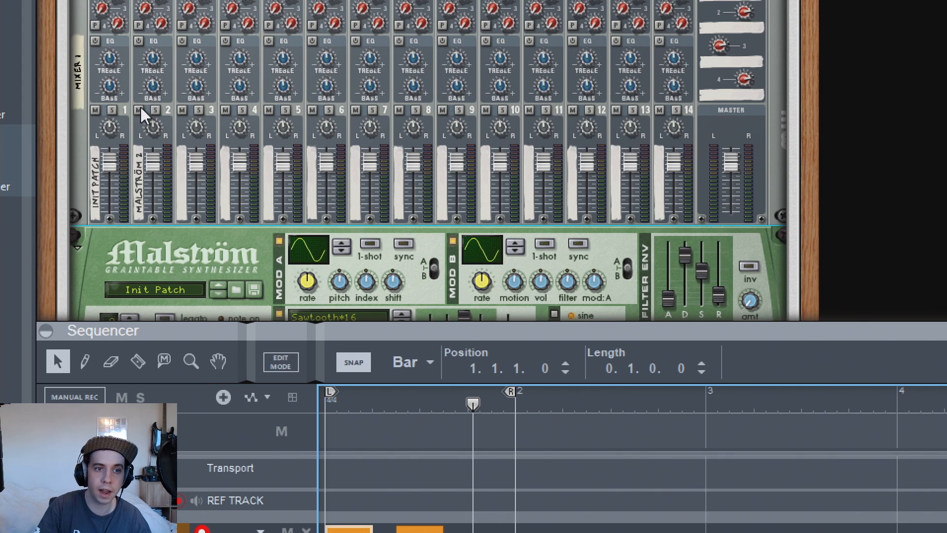
pyautogui.click(140, 111)
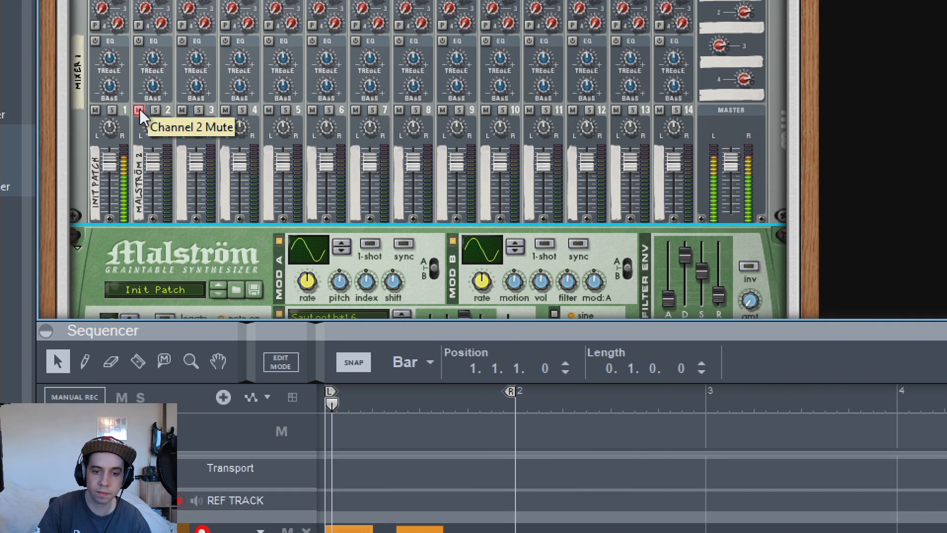
pyautogui.click(140, 111)
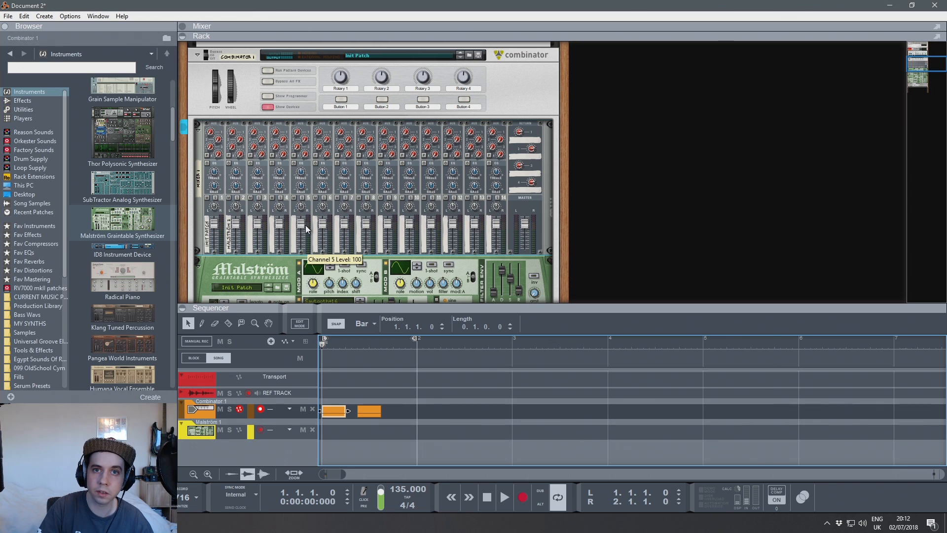
# Step: Add a third Malström directly below the mixer and reset it to its initial patch
pyautogui.moveTo(118, 217); pyautogui.dragTo(213, 227)
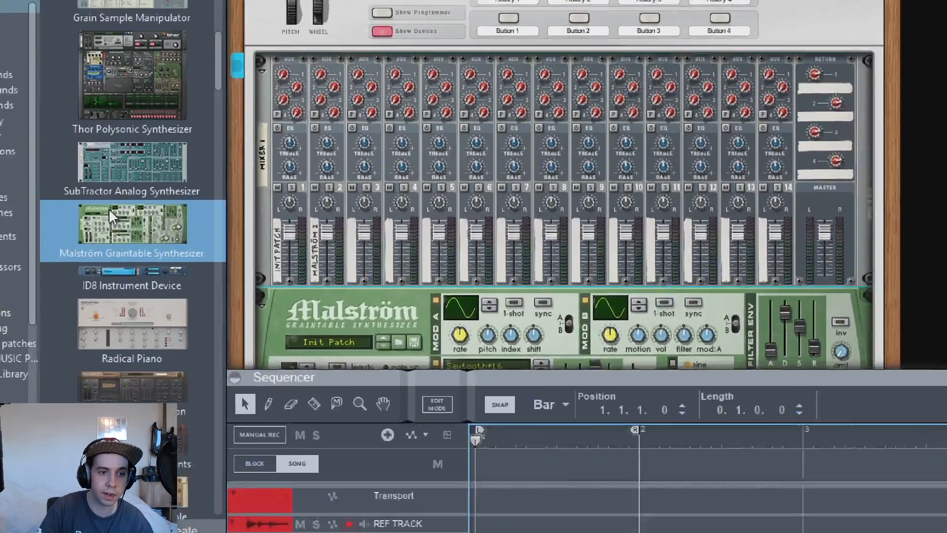
pyautogui.moveTo(318, 245); pyautogui.dragTo(478, 292)
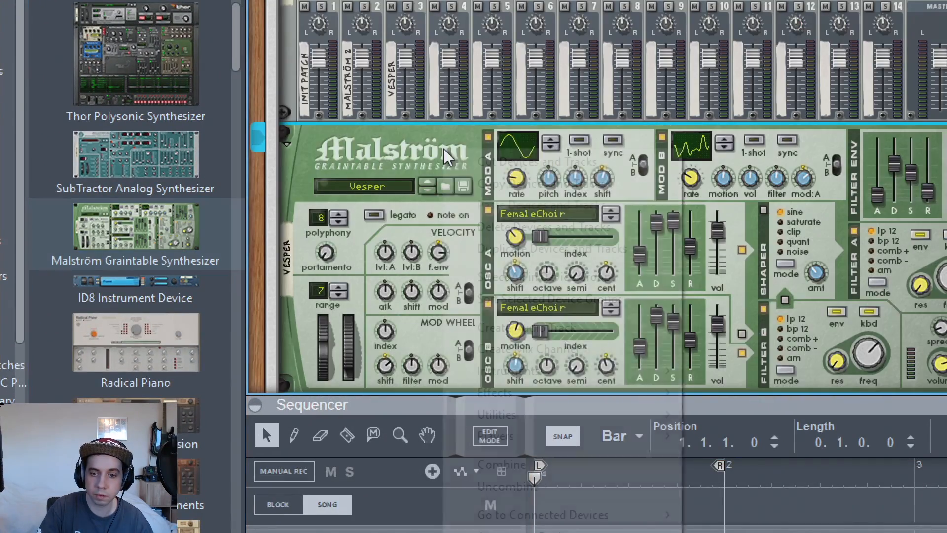
pyautogui.rightClick(443, 149)
pyautogui.click(566, 519)
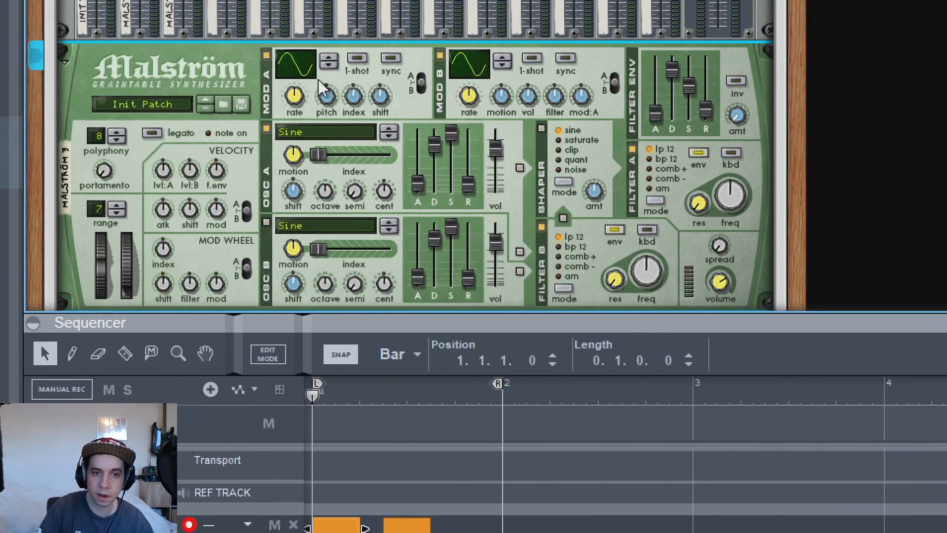
# Step: Turn on the third Malström's oscillator B, set both oscillators to Sawtooth*16, and set oscillator A's octave to 3
pyautogui.click(266, 223)
pyautogui.click(389, 130)
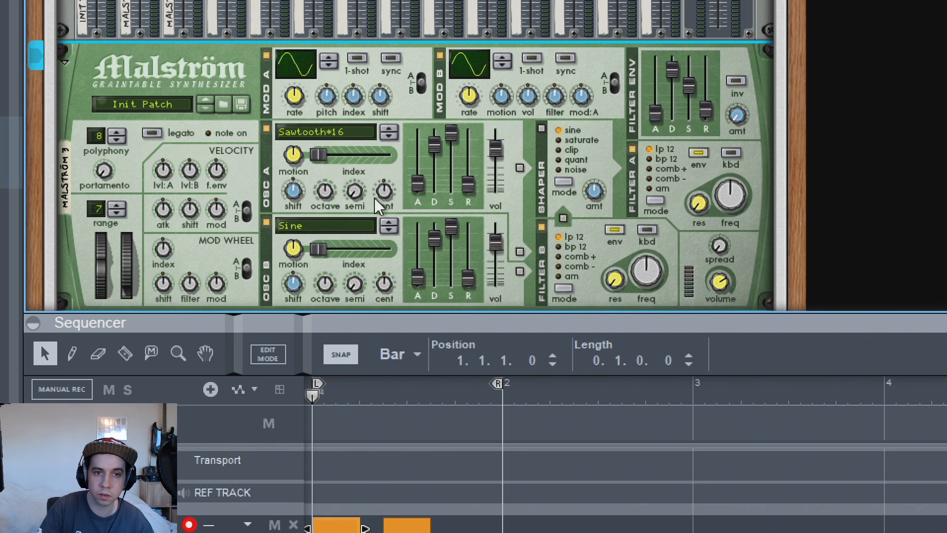
pyautogui.click(390, 224)
pyautogui.click(389, 225)
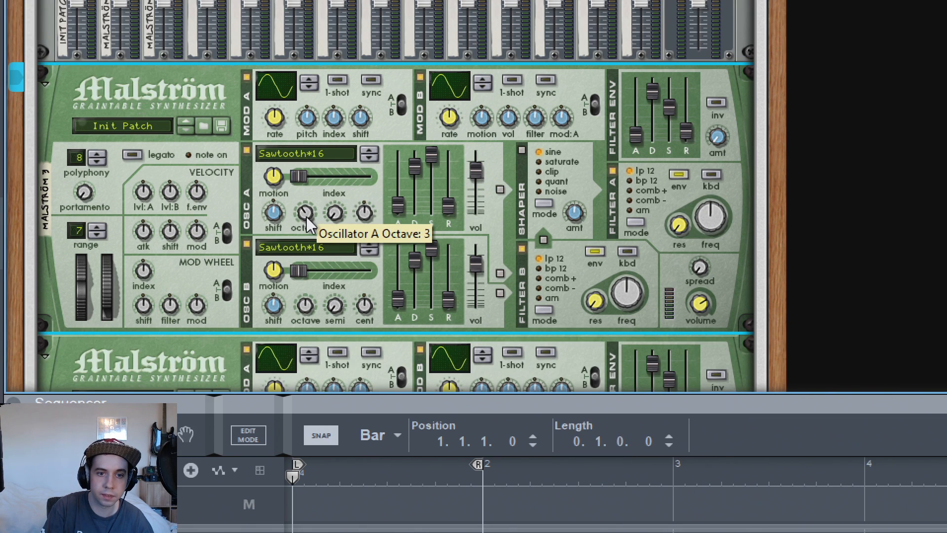
# Step: Raise the shift of both oscillators on the third Malström and detune their Cent settings in opposite directions
pyautogui.moveTo(274, 311); pyautogui.dragTo(262, 288)
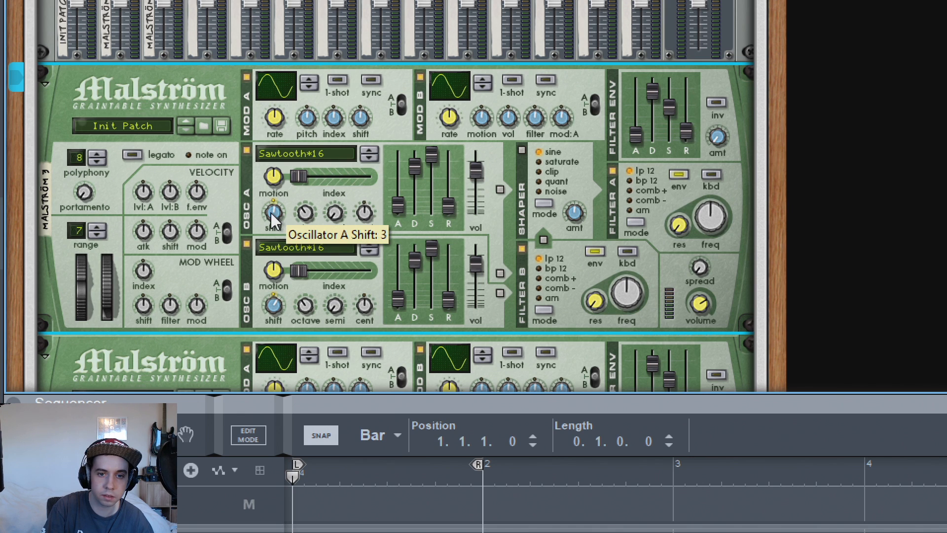
pyautogui.moveTo(271, 213); pyautogui.dragTo(268, 207)
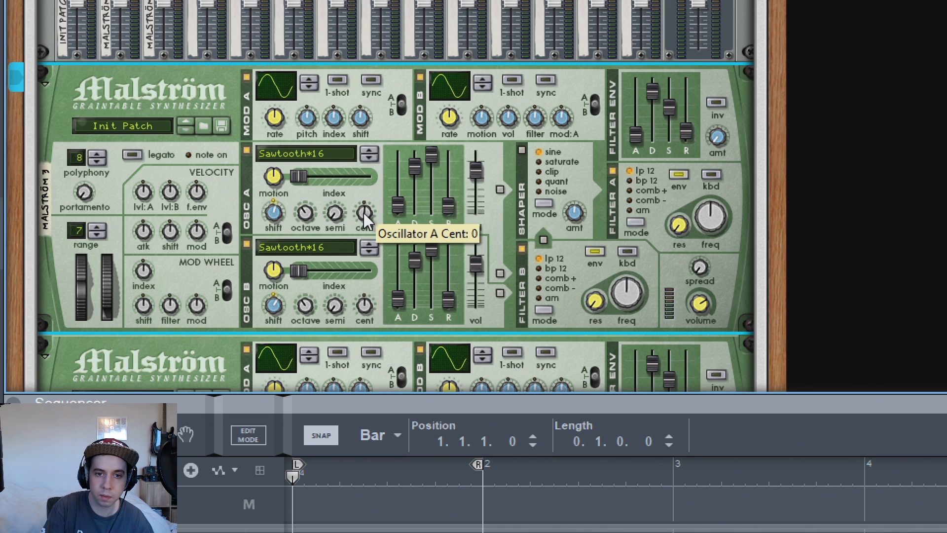
pyautogui.moveTo(363, 212); pyautogui.dragTo(349, 182)
pyautogui.moveTo(366, 300); pyautogui.dragTo(371, 340)
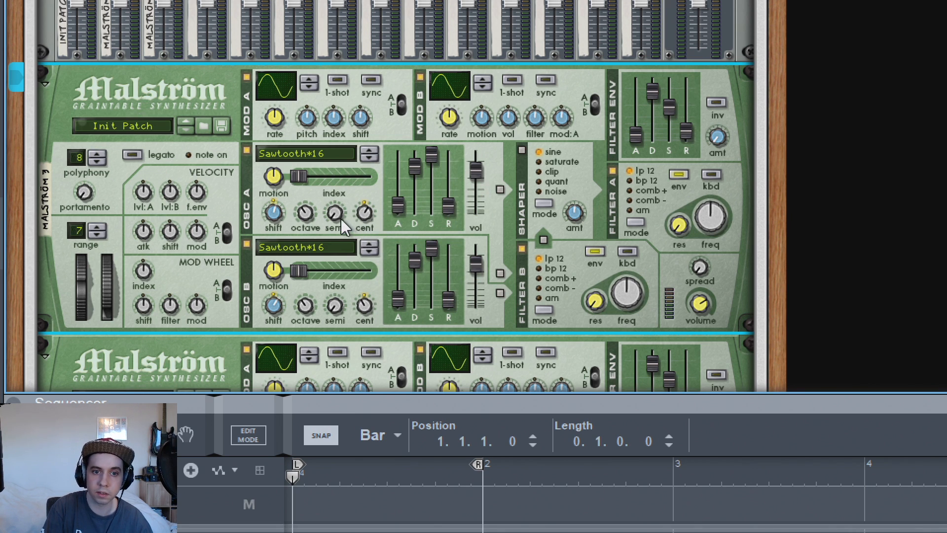
# Step: Raise the Semi setting of both oscillators on the third Malström and play the loop
pyautogui.moveTo(336, 216); pyautogui.dragTo(331, 183)
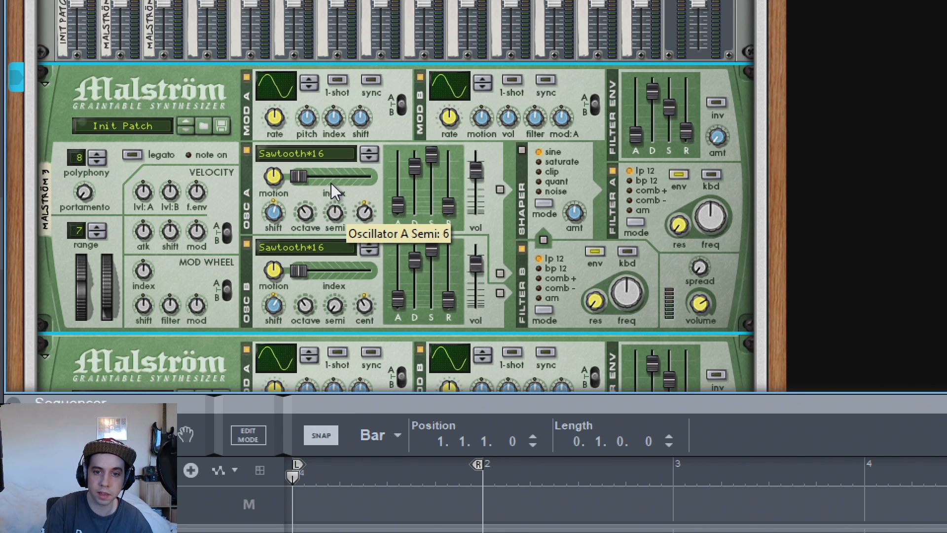
pyautogui.moveTo(341, 318); pyautogui.dragTo(336, 279)
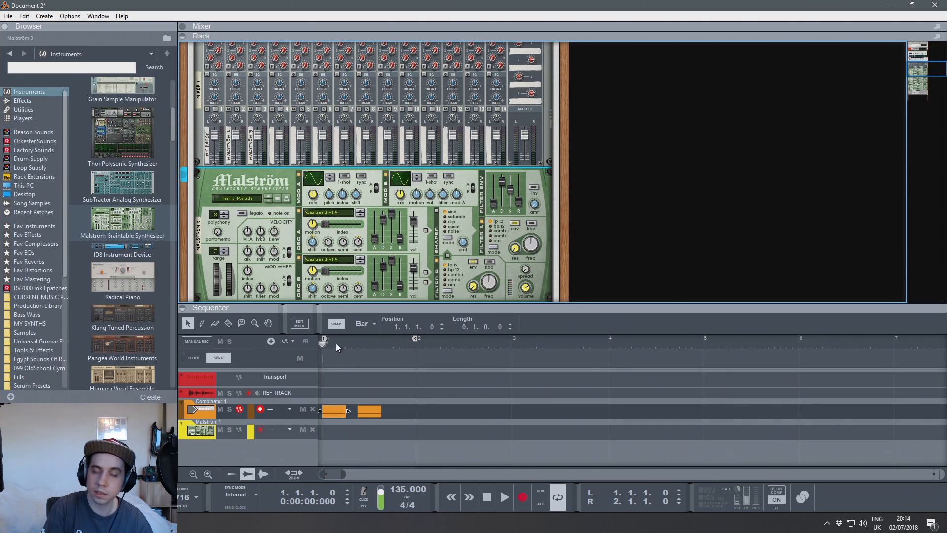
pyautogui.click(280, 345)
pyautogui.press('space')
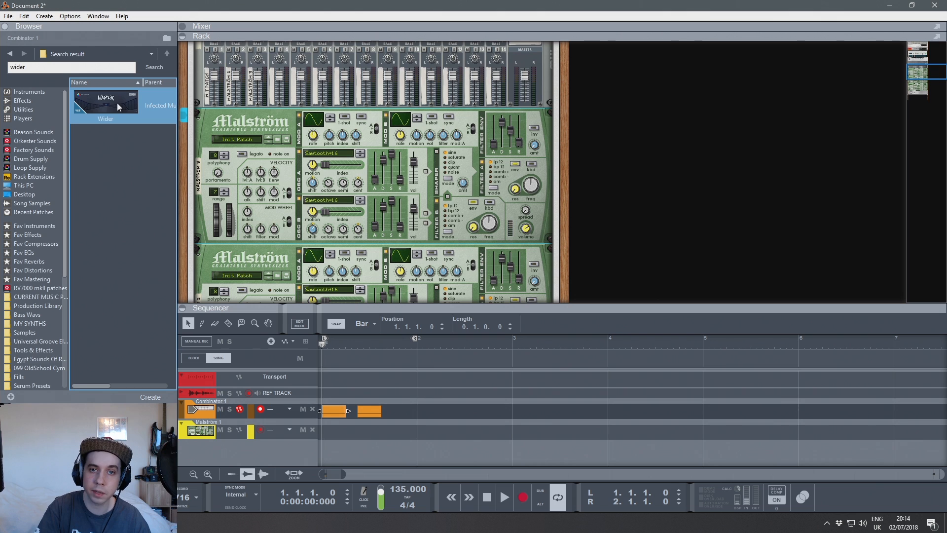
# Step: Add the Wider effect below the third Malström, set its width to 50%, and audition the loop
pyautogui.moveTo(117, 103); pyautogui.dragTo(327, 229)
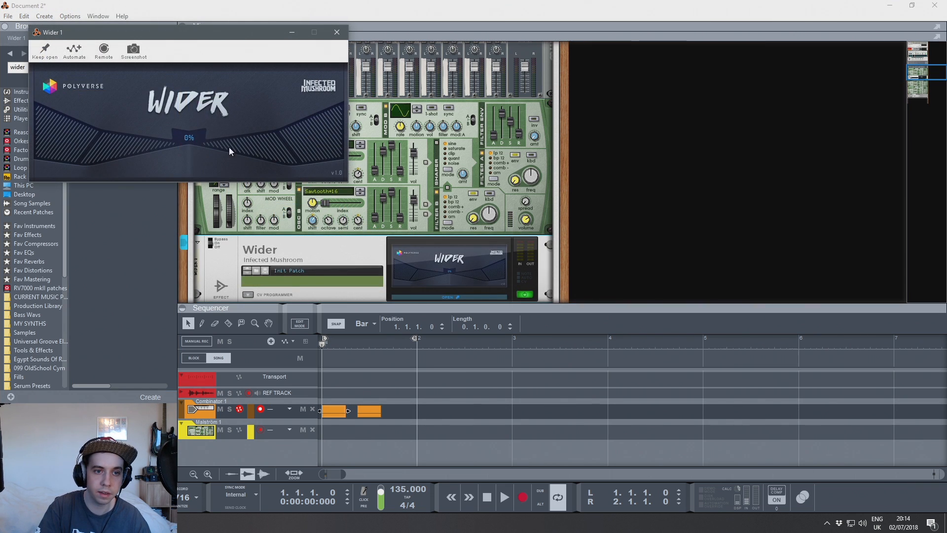
pyautogui.moveTo(229, 147); pyautogui.dragTo(262, 156)
pyautogui.moveTo(212, 30); pyautogui.dragTo(520, 109)
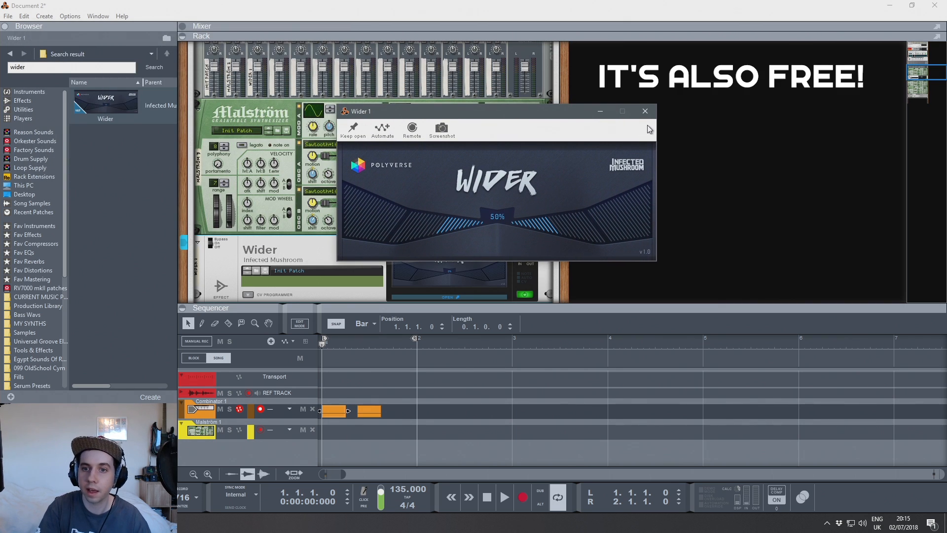
pyautogui.click(644, 113)
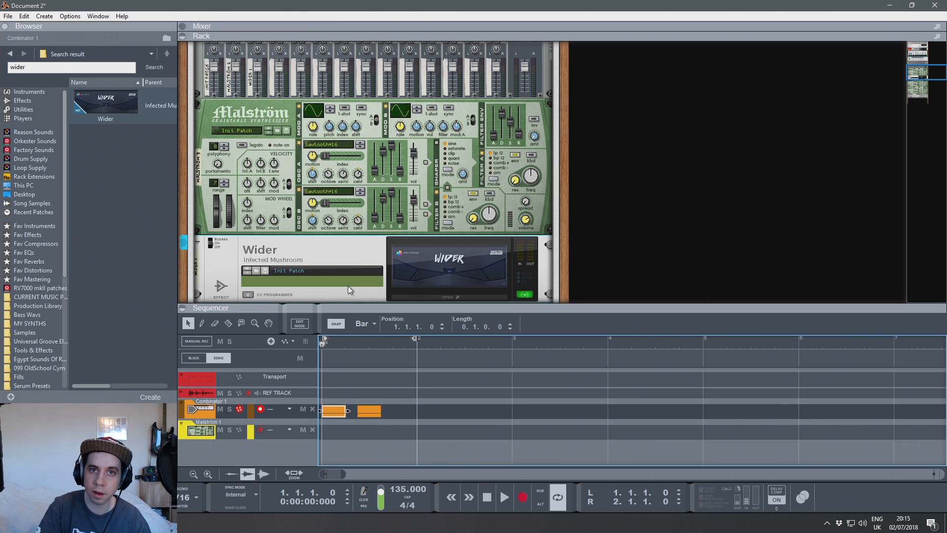
pyautogui.press('space')
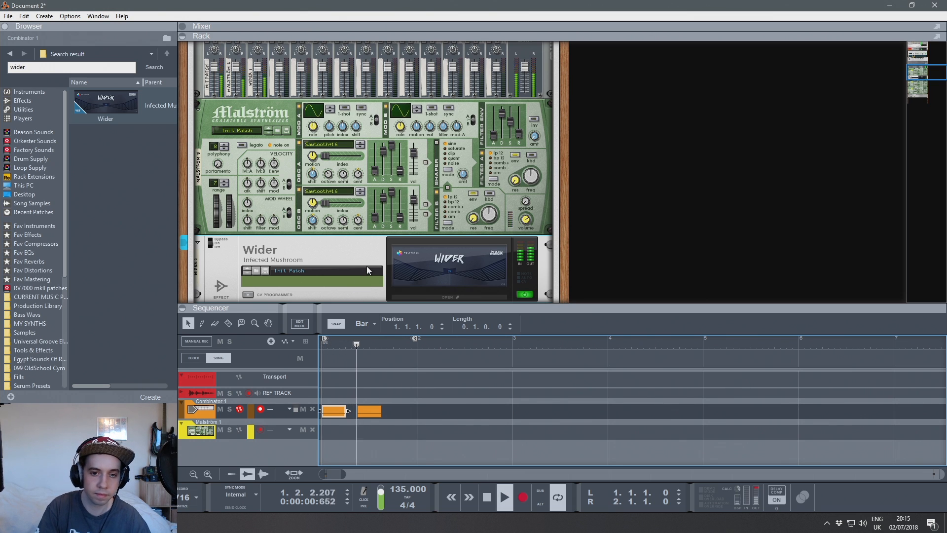
pyautogui.press('space')
# Step: Find the RV7000 MkII Reverb among the effects and add it directly below the Combinator's mixer
pyautogui.click(28, 261)
pyautogui.click(114, 217)
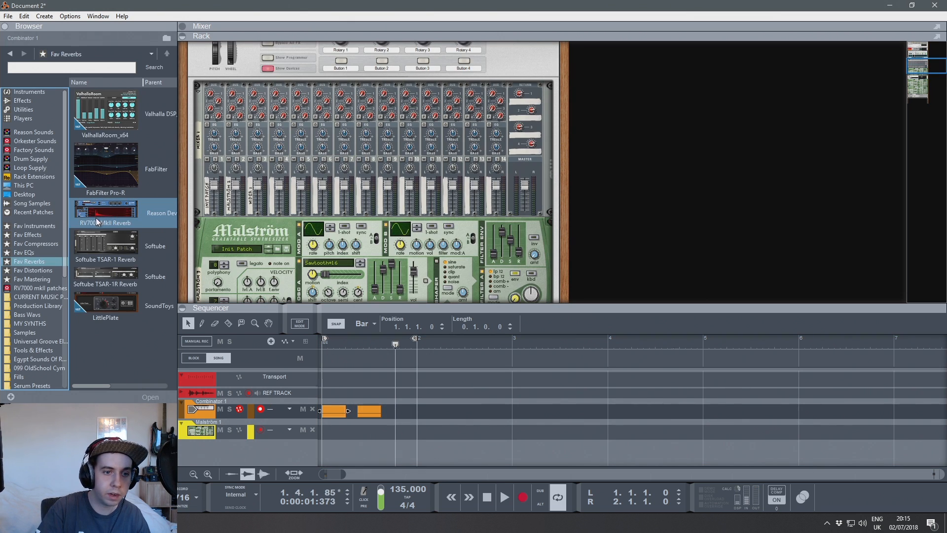
pyautogui.click(22, 100)
pyautogui.scroll(-2, 118, 197)
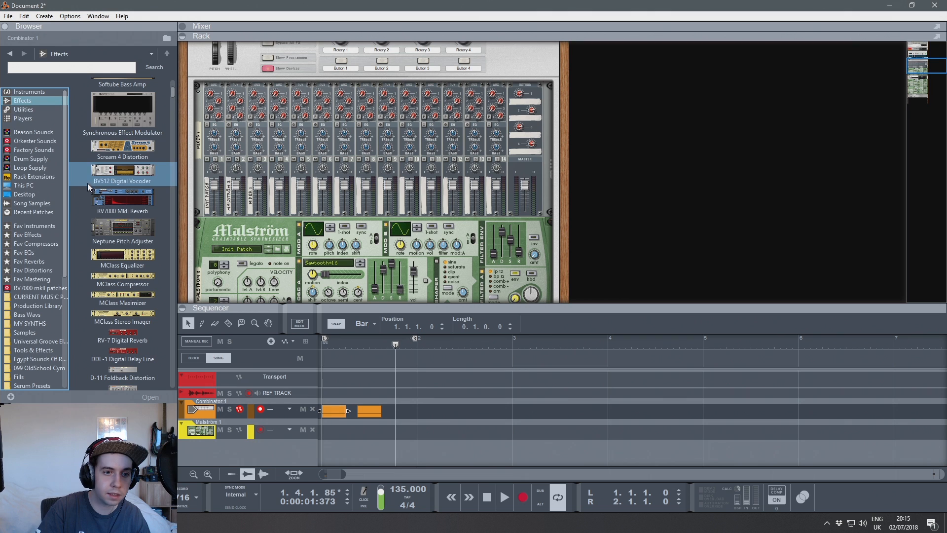
pyautogui.click(117, 198)
pyautogui.moveTo(119, 197); pyautogui.dragTo(295, 213)
# Step: Check the reverb's aux 1 cabling on the rear of the rack and raise the aux 1 send for the Malström channels
pyautogui.press('Tab')
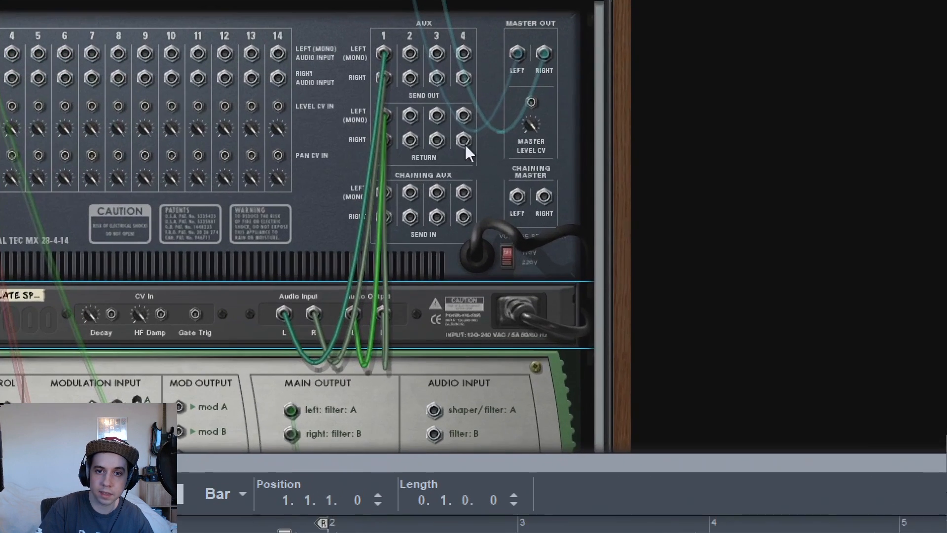
pyautogui.press('Tab')
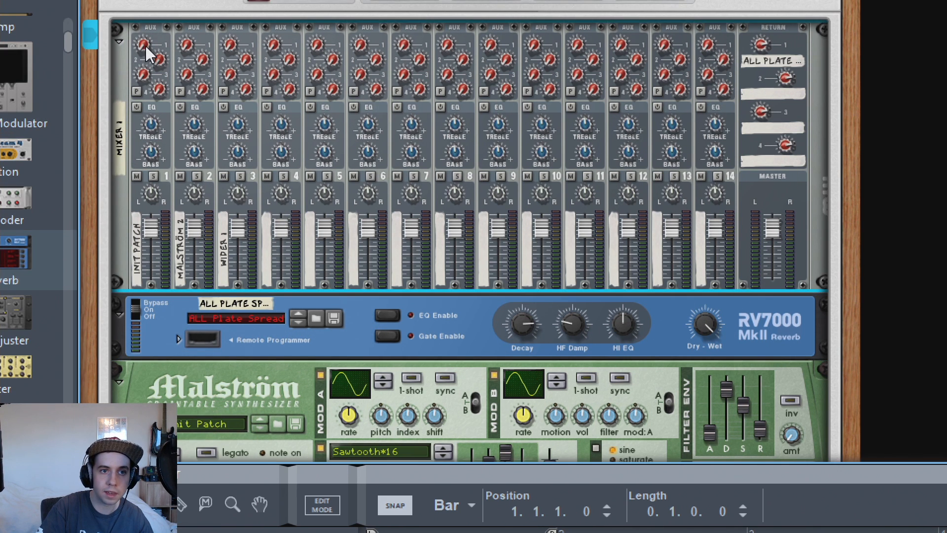
pyautogui.moveTo(179, 41); pyautogui.dragTo(225, 25)
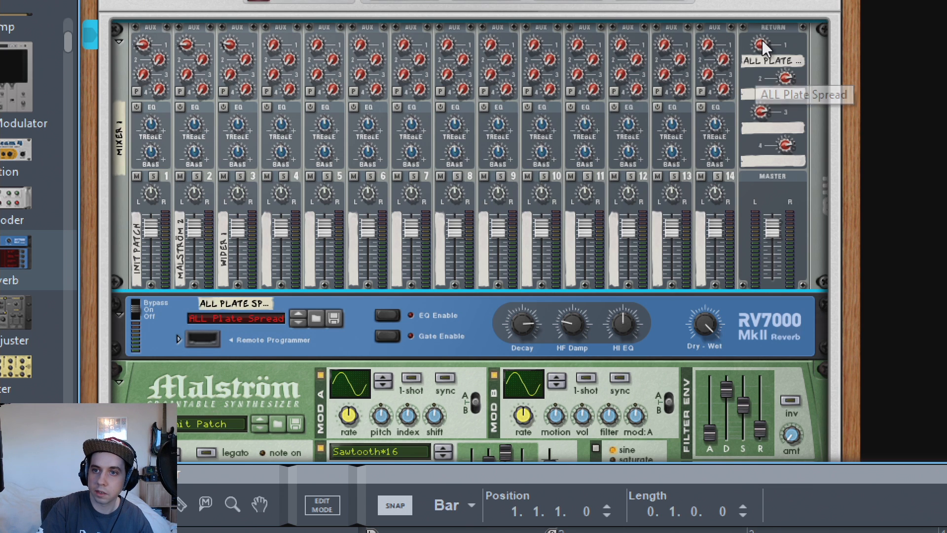
# Step: Lower the mixer's aux 1 reverb return and enable the reverb's EQ with Low Gain at -18.0 dB and Low Freq at 322 Hz
pyautogui.moveTo(762, 40); pyautogui.dragTo(762, 80)
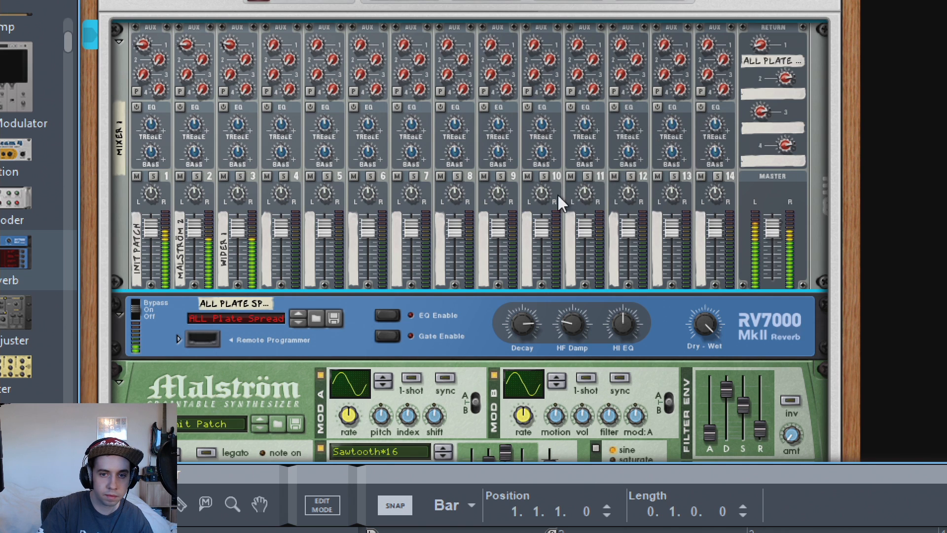
pyautogui.moveTo(757, 42)
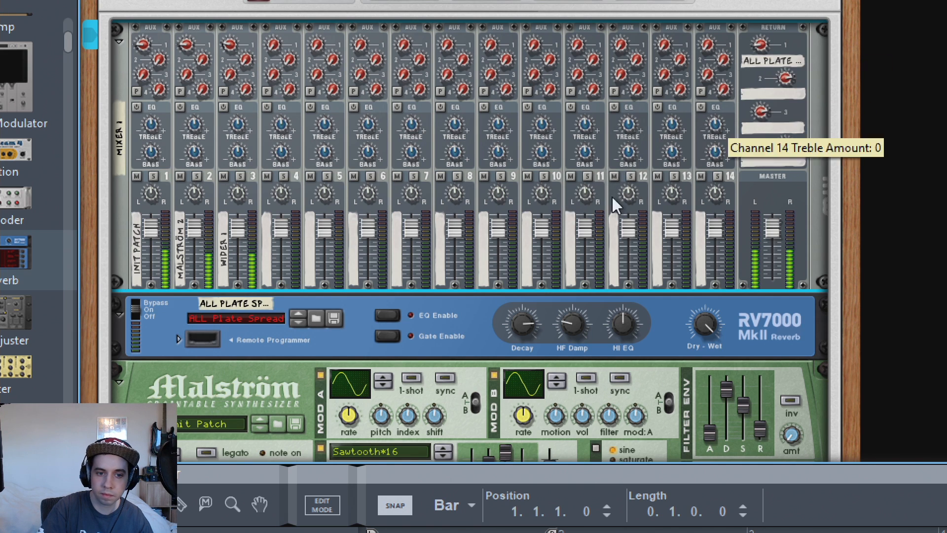
pyautogui.click(389, 316)
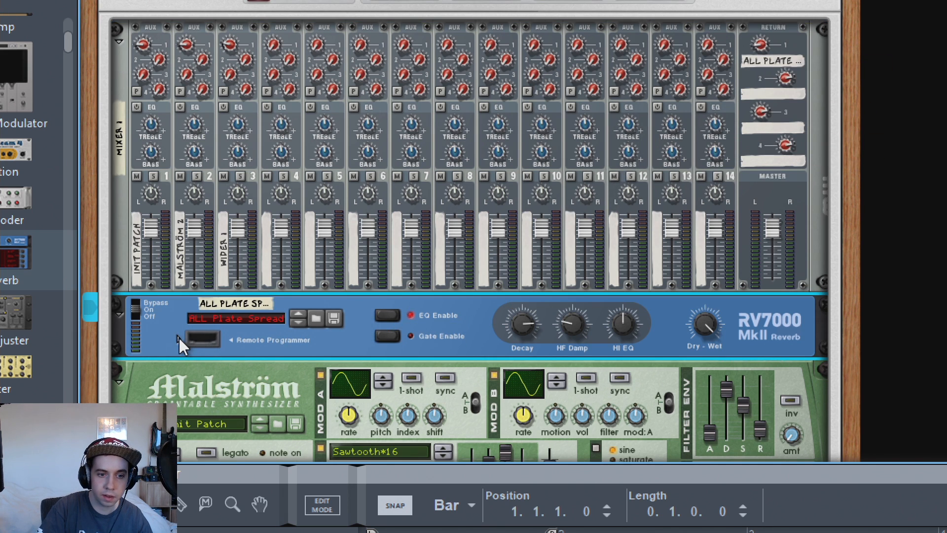
pyautogui.click(179, 340)
pyautogui.scroll(-2, 179, 414)
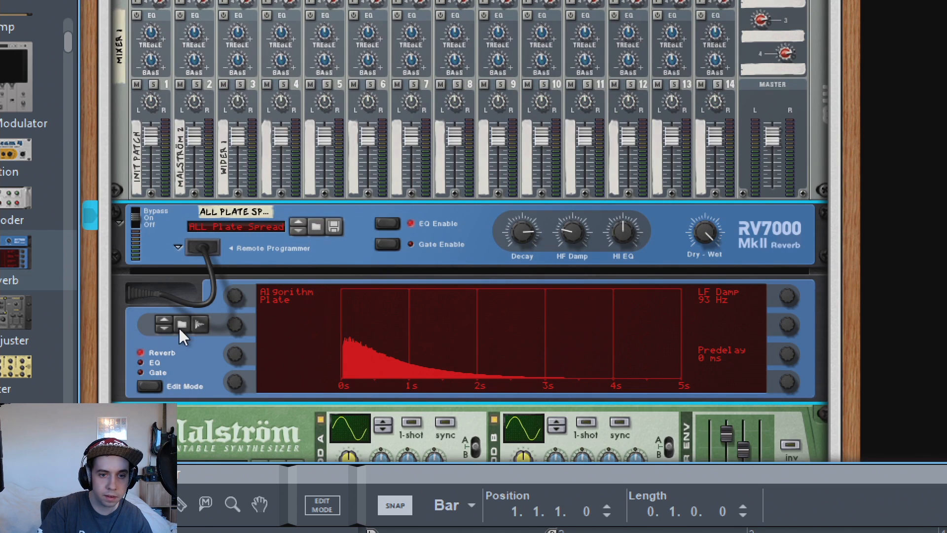
pyautogui.click(141, 363)
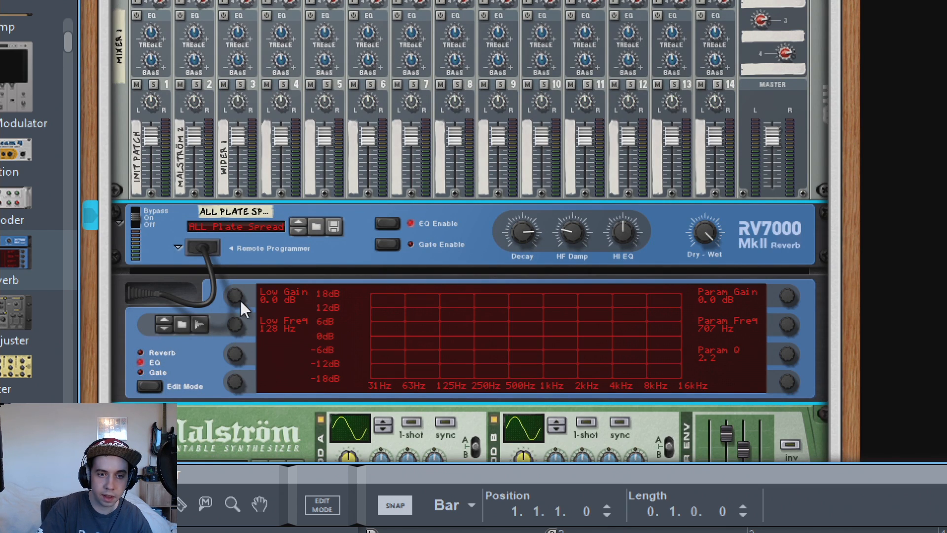
pyautogui.moveTo(240, 322); pyautogui.dragTo(237, 302)
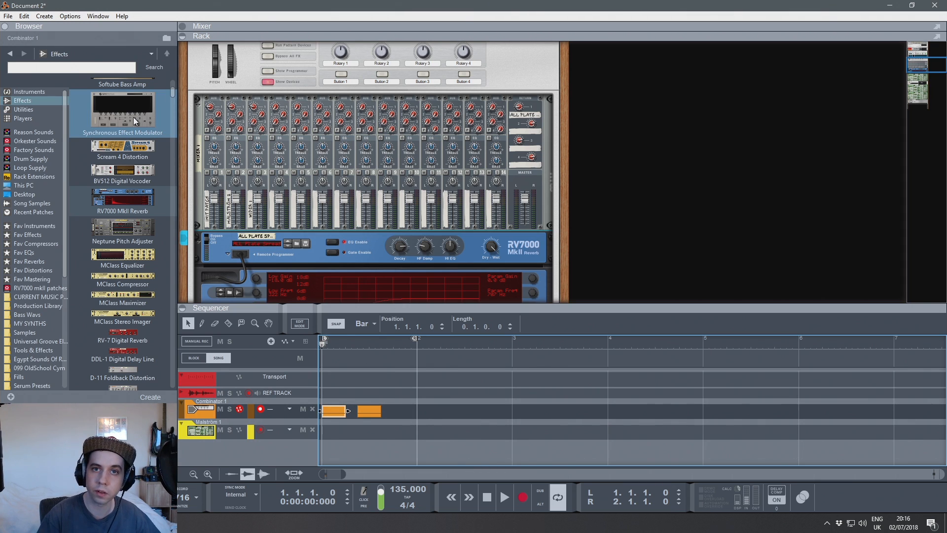
# Step: Add a Pulsar Dual LFO above the Combinator's mixer and cable its LFO 1 CV output to the mixer's Master Level CV
pyautogui.click(29, 110)
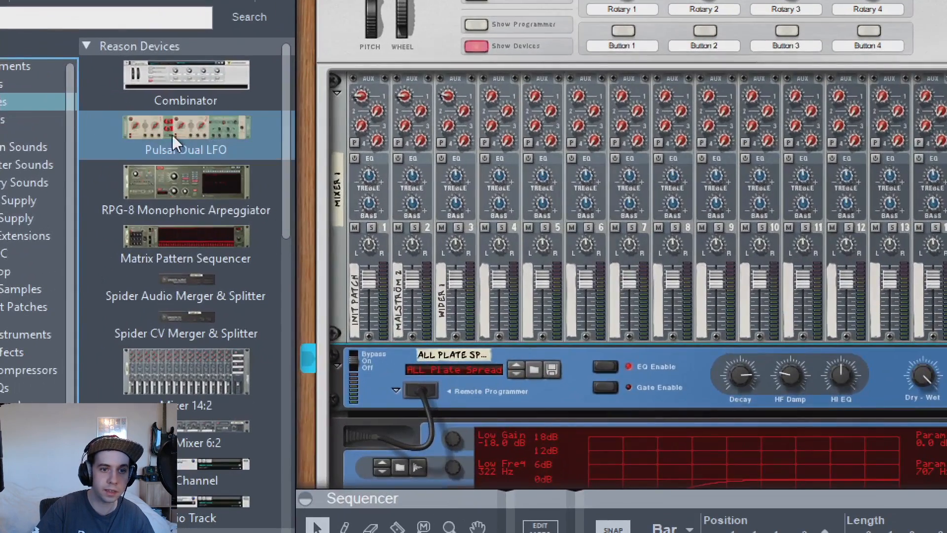
pyautogui.moveTo(176, 135); pyautogui.dragTo(447, 123)
pyautogui.press('Tab')
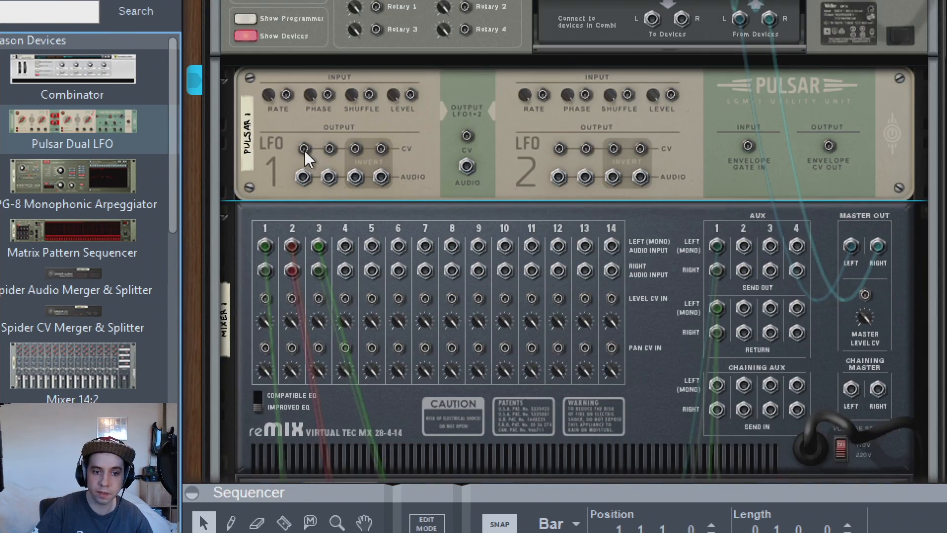
pyautogui.moveTo(304, 148); pyautogui.dragTo(871, 296)
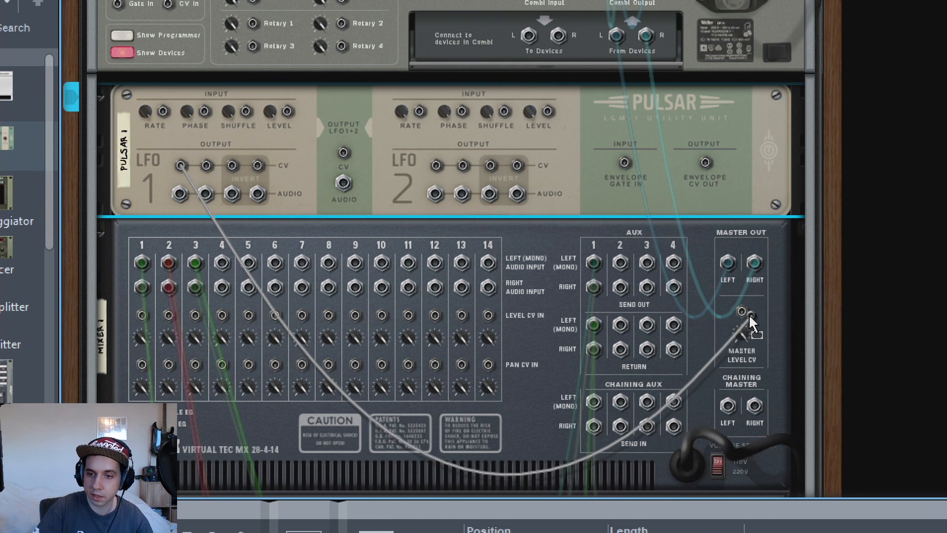
pyautogui.moveTo(749, 314); pyautogui.dragTo(742, 313)
pyautogui.press('Tab')
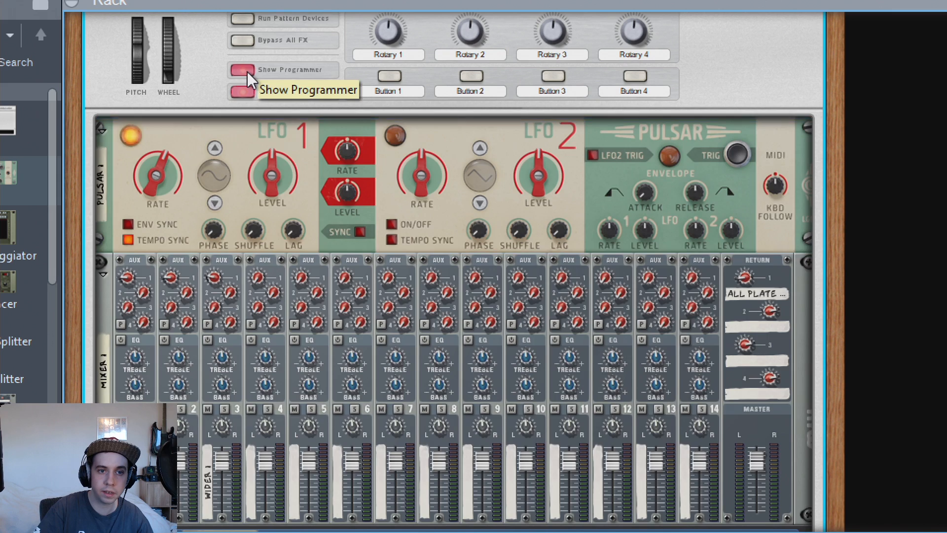
# Step: Show the Combinator's programmer, let Pulsar 1 receive notes, and turn on Env Sync for LFO 1
pyautogui.click(247, 72)
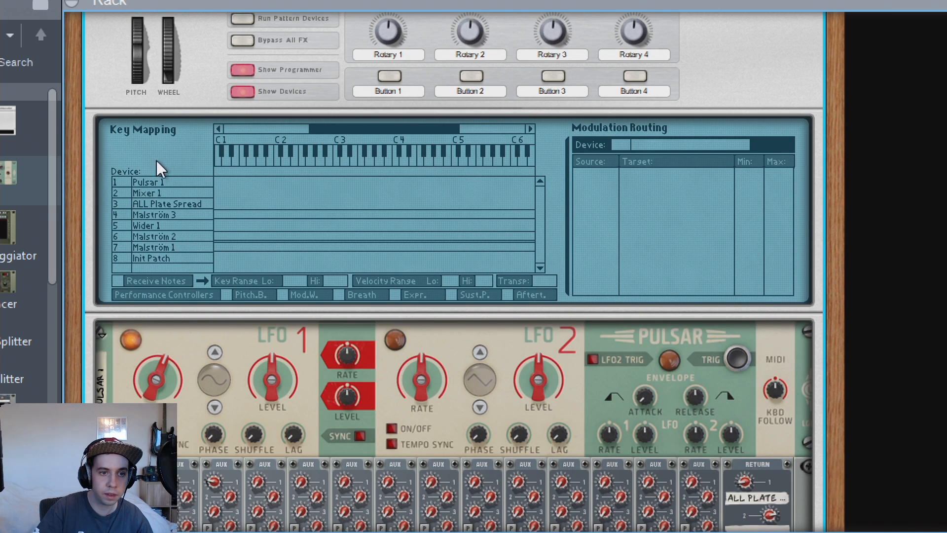
pyautogui.click(119, 279)
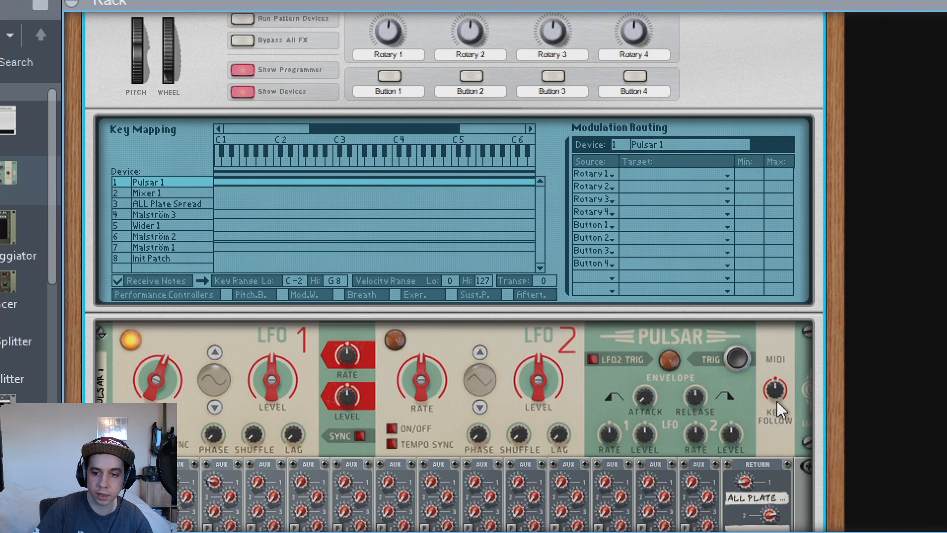
pyautogui.click(173, 437)
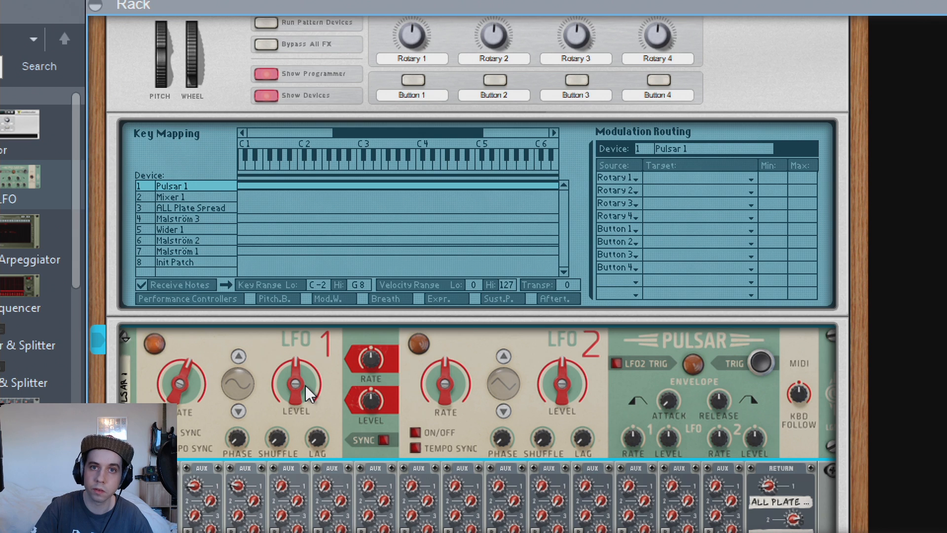
# Step: Route Rotary 1 to Pulsar 1's LFO1 Rate Synced and Rotary 2 to its LFO1 Level
pyautogui.click(159, 187)
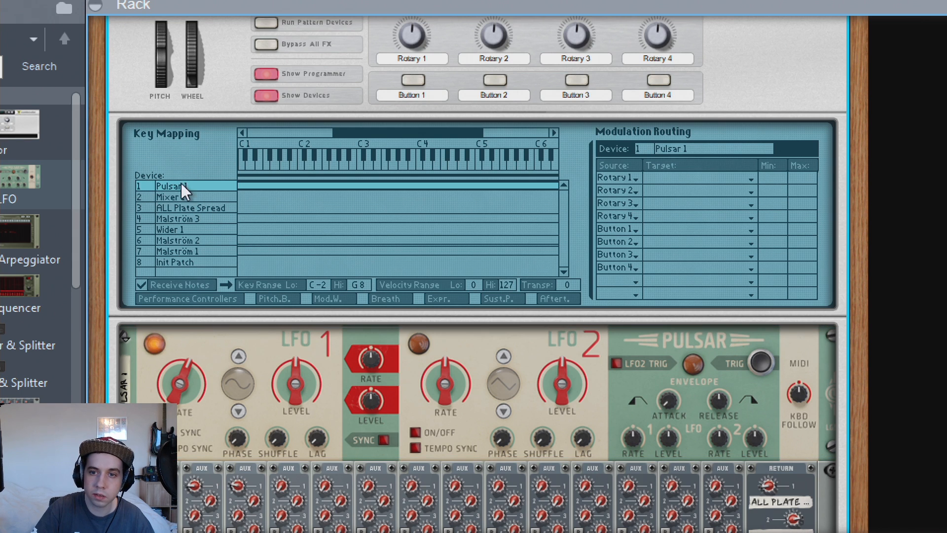
pyautogui.click(704, 176)
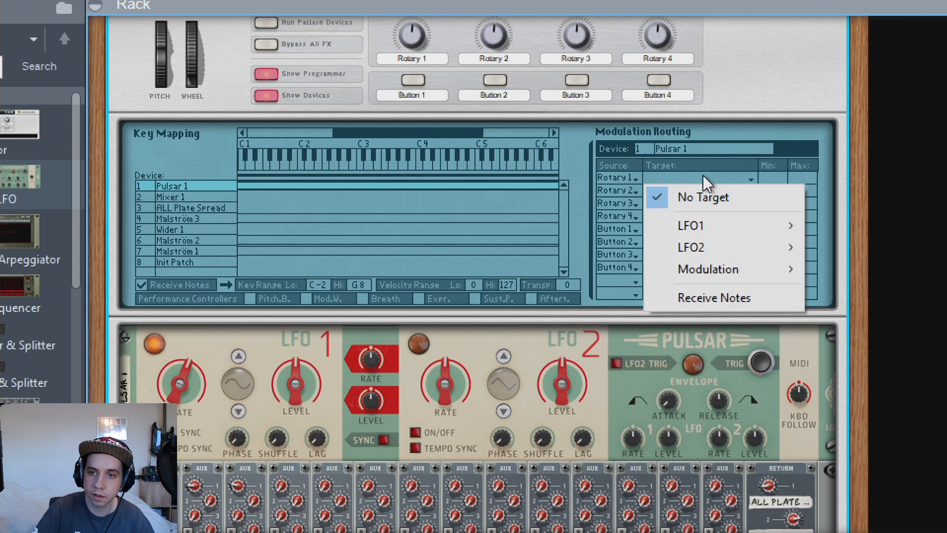
pyautogui.moveTo(705, 225)
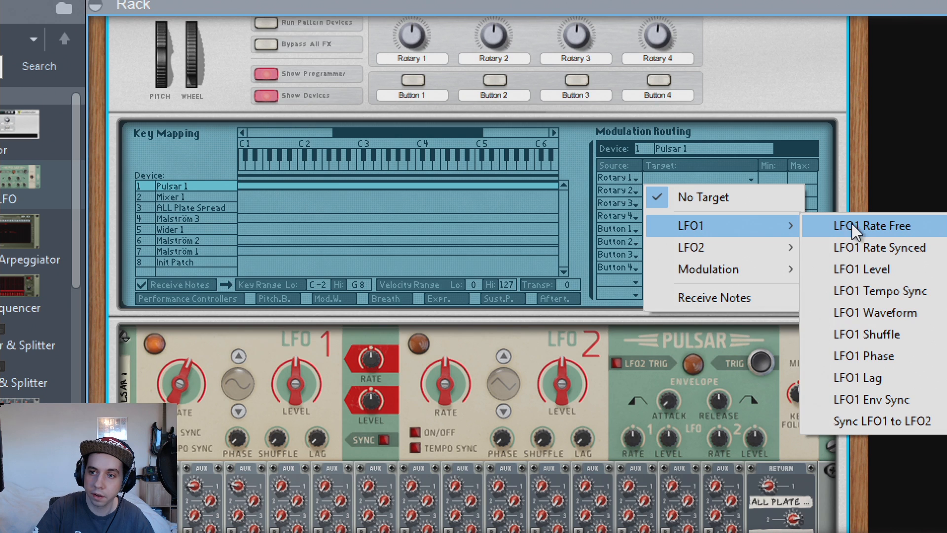
pyautogui.click(876, 245)
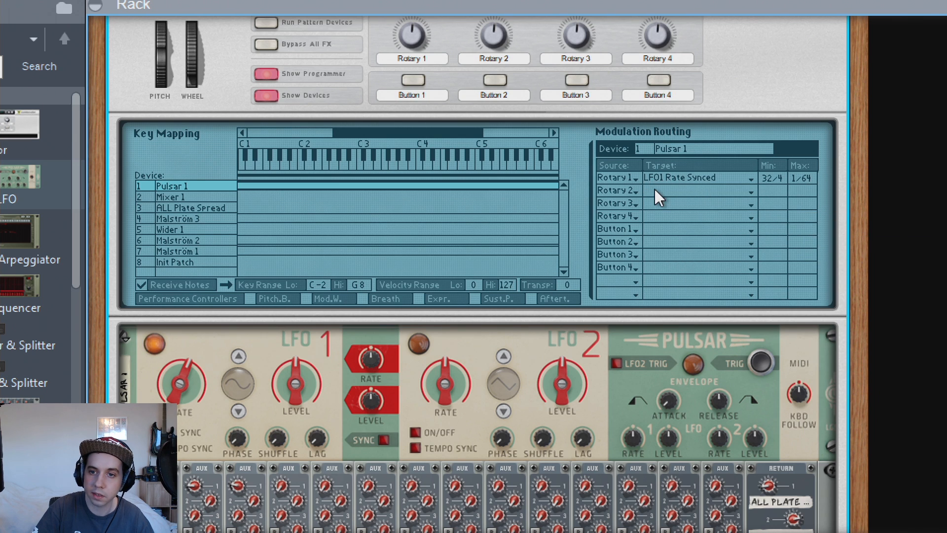
pyautogui.click(656, 190)
pyautogui.moveTo(733, 244)
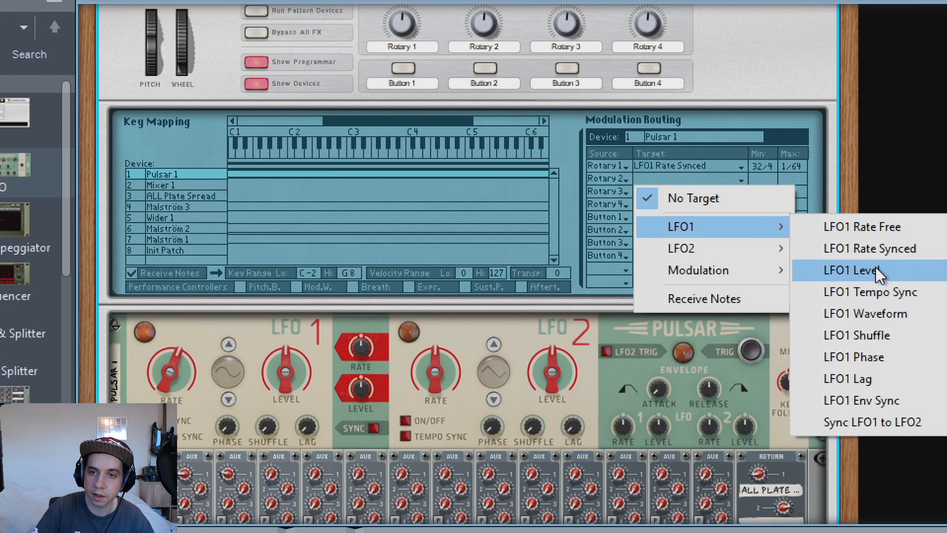
pyautogui.click(875, 266)
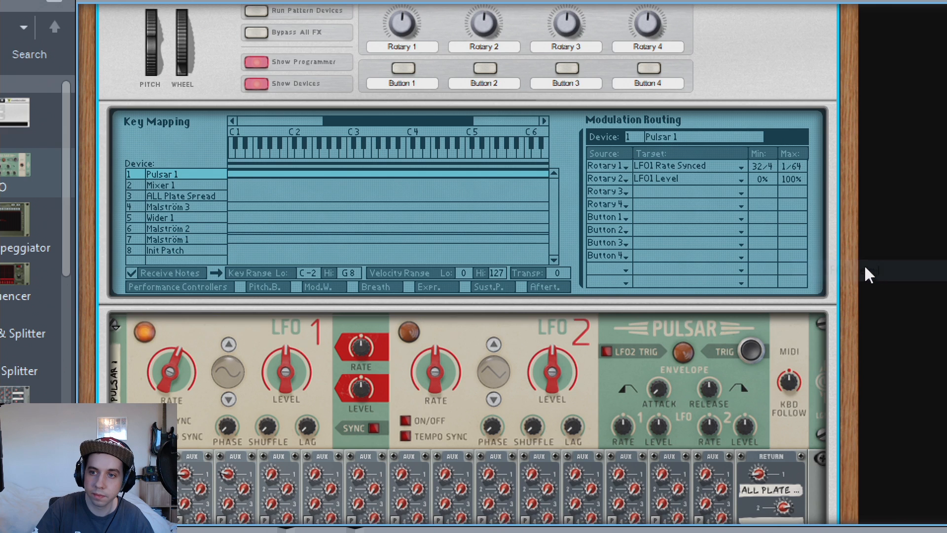
# Step: Try out Rotary 1 and Rotary 2, leave both raised to drive the LFO's rate and level, and play the loop
pyautogui.moveTo(490, 52); pyautogui.dragTo(489, 61)
pyautogui.moveTo(409, 49)
pyautogui.mouseDown()
pyautogui.moveTo(403, 37)
pyautogui.moveTo(399, 53)
pyautogui.moveTo(403, 45)
pyautogui.moveTo(407, 54)
pyautogui.mouseUp()
pyautogui.scroll(2, 407, 54)
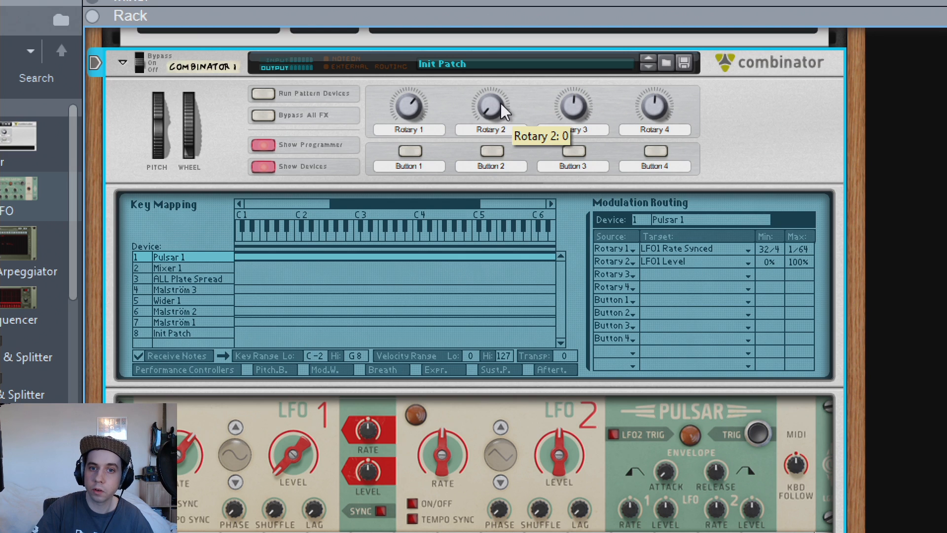
pyautogui.moveTo(500, 102)
pyautogui.mouseDown()
pyautogui.moveTo(490, 43)
pyautogui.moveTo(496, 96)
pyautogui.mouseUp()
pyautogui.moveTo(410, 98)
pyautogui.mouseDown()
pyautogui.moveTo(419, 137)
pyautogui.moveTo(404, 78)
pyautogui.moveTo(415, 93)
pyautogui.moveTo(402, 108)
pyautogui.mouseUp()
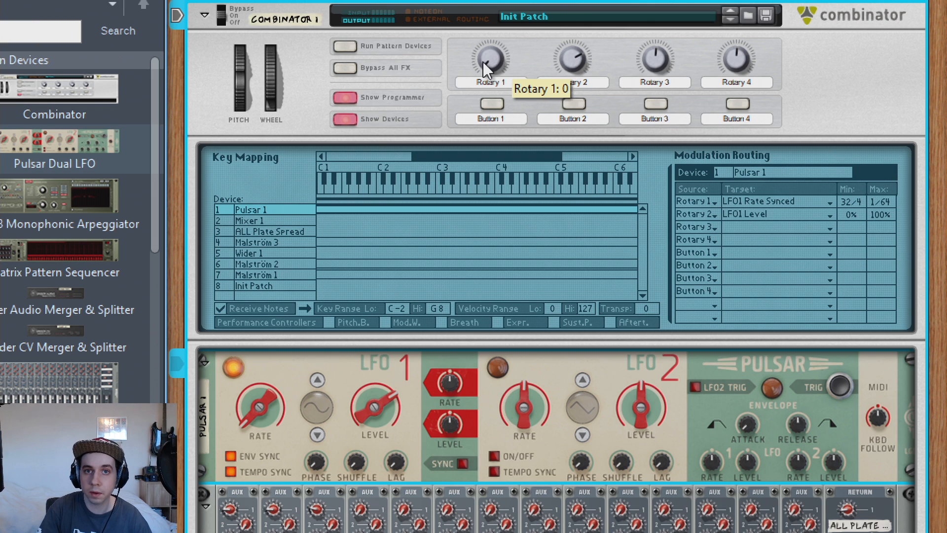
pyautogui.moveTo(483, 63); pyautogui.dragTo(486, 14)
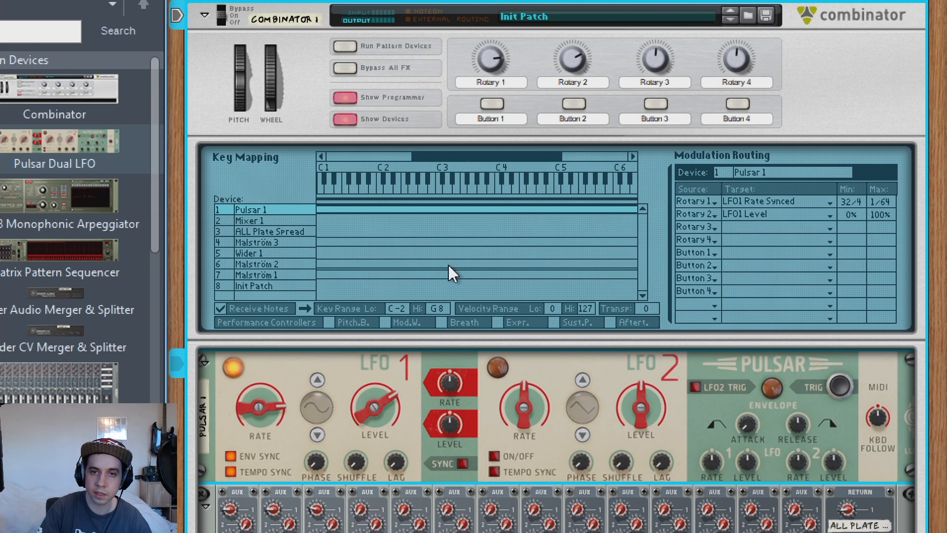
pyautogui.press('space')
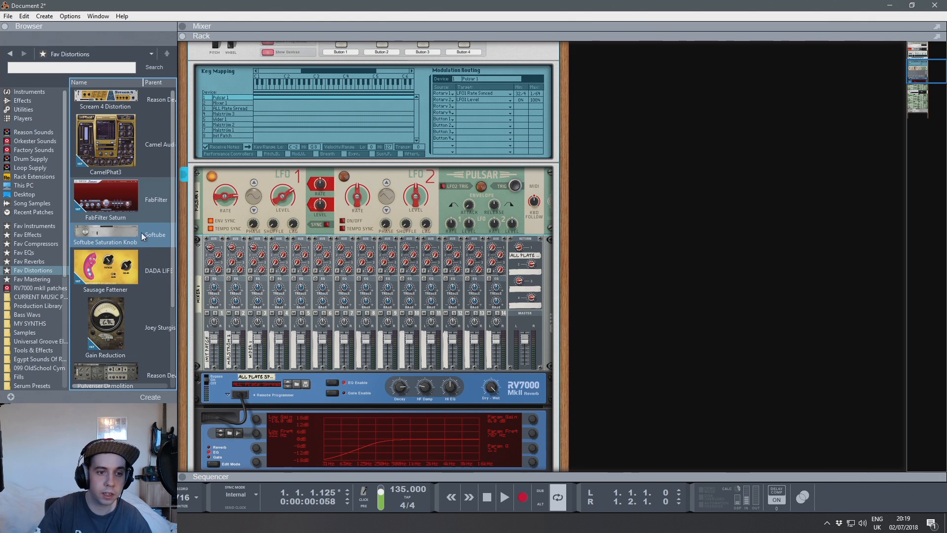
# Step: Add FabFilter Saturn between the Pulsar and the mixer and cable the mixer's master output through it to the Combinator's output
pyautogui.click(112, 203)
pyautogui.moveTo(109, 201); pyautogui.dragTo(250, 229)
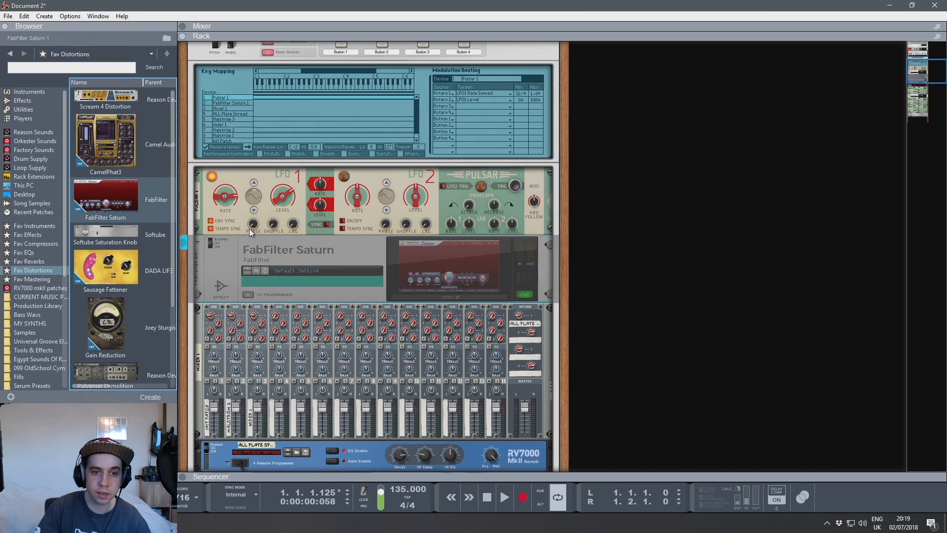
pyautogui.press('Tab')
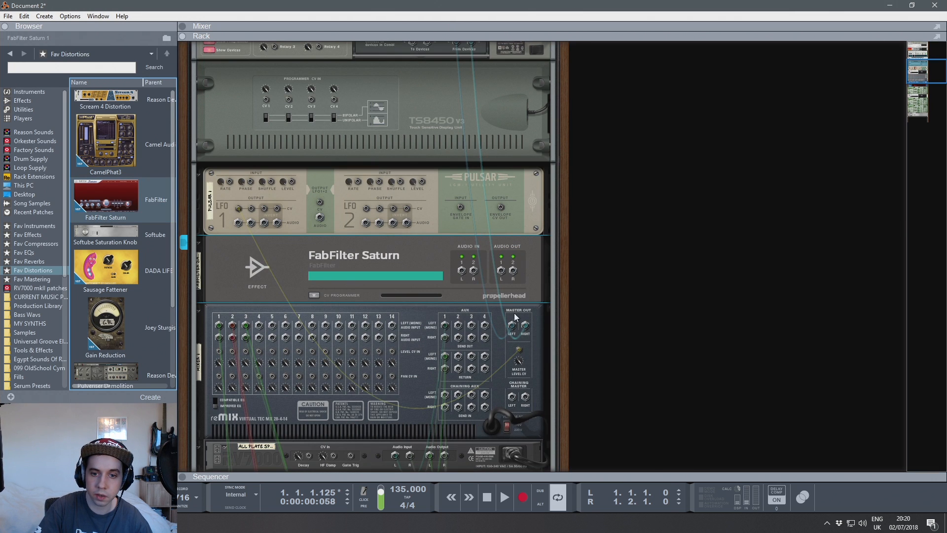
pyautogui.click(510, 337)
pyautogui.moveTo(512, 327); pyautogui.dragTo(457, 80)
pyautogui.click(511, 273)
pyautogui.press('Tab')
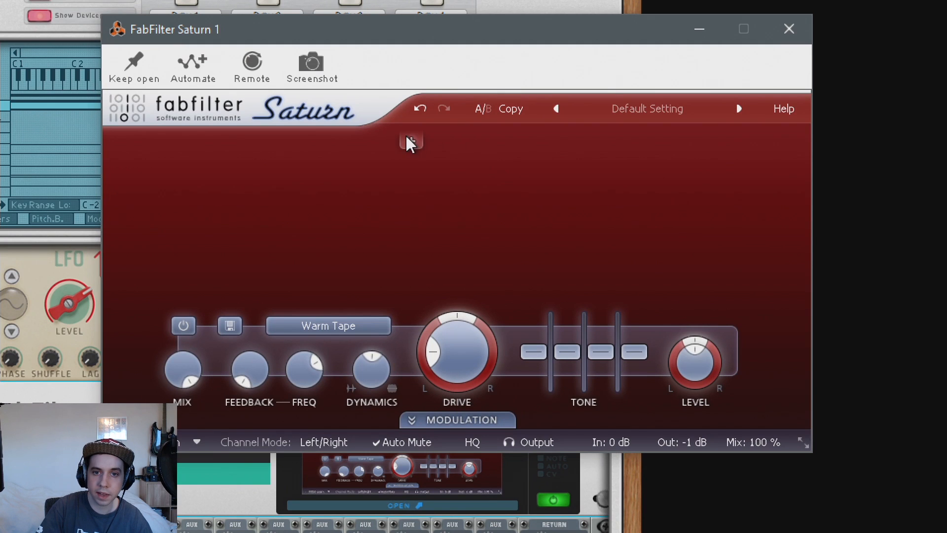
# Step: Split FabFilter Saturn into three frequency bands and solo the middle band
pyautogui.click(371, 143)
pyautogui.click(569, 141)
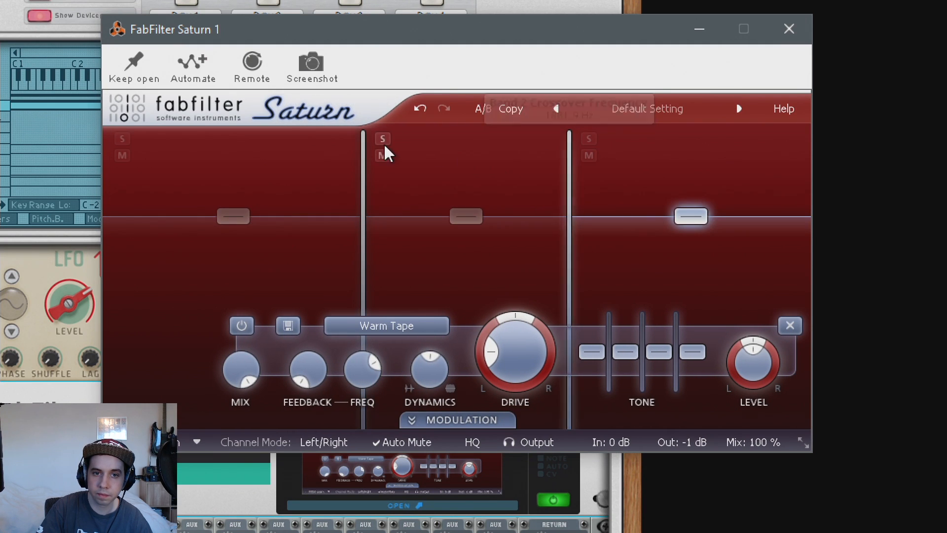
pyautogui.click(383, 139)
# Step: Set Saturn's middle band to Heavy Saturation and raise its drive to about 34% while auditioning the loop
pyautogui.click(436, 203)
pyautogui.click(279, 247)
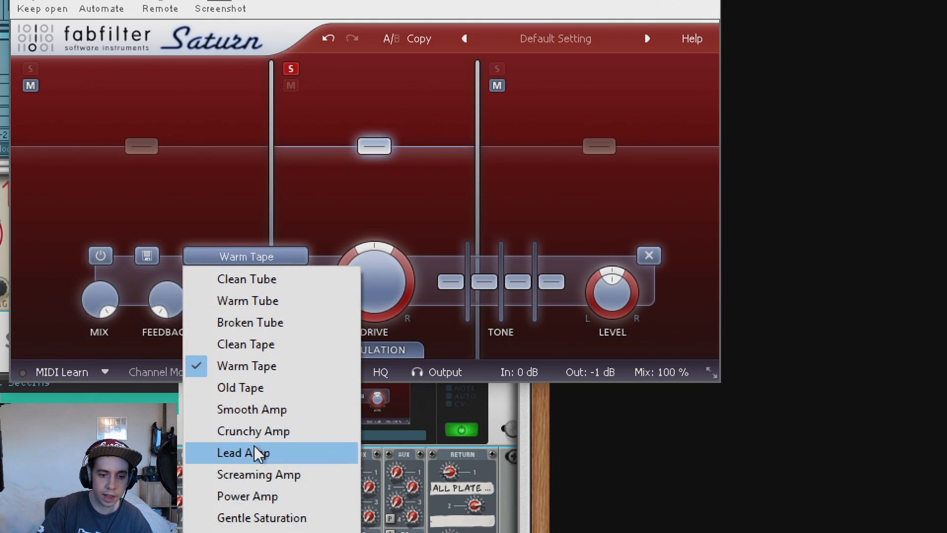
pyautogui.click(242, 532)
pyautogui.moveTo(476, 304)
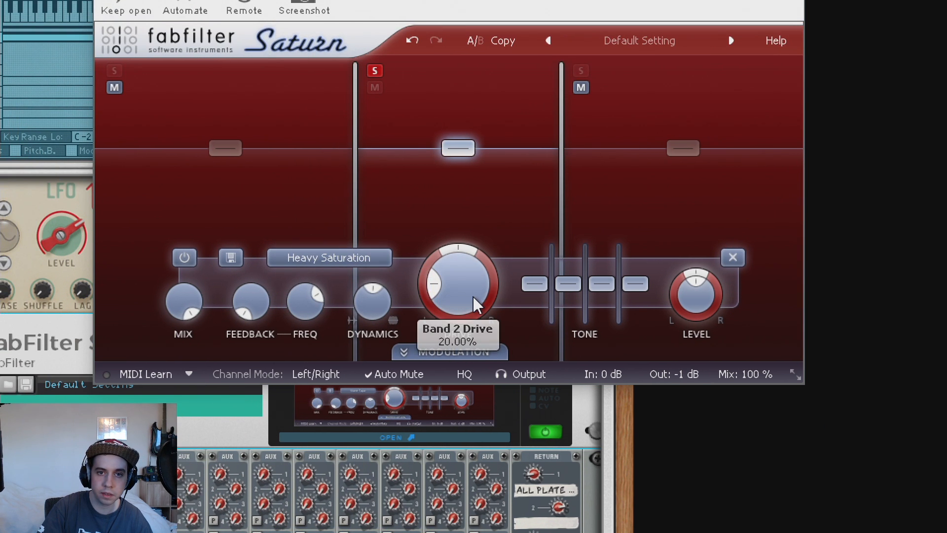
pyautogui.moveTo(471, 302); pyautogui.dragTo(449, 237)
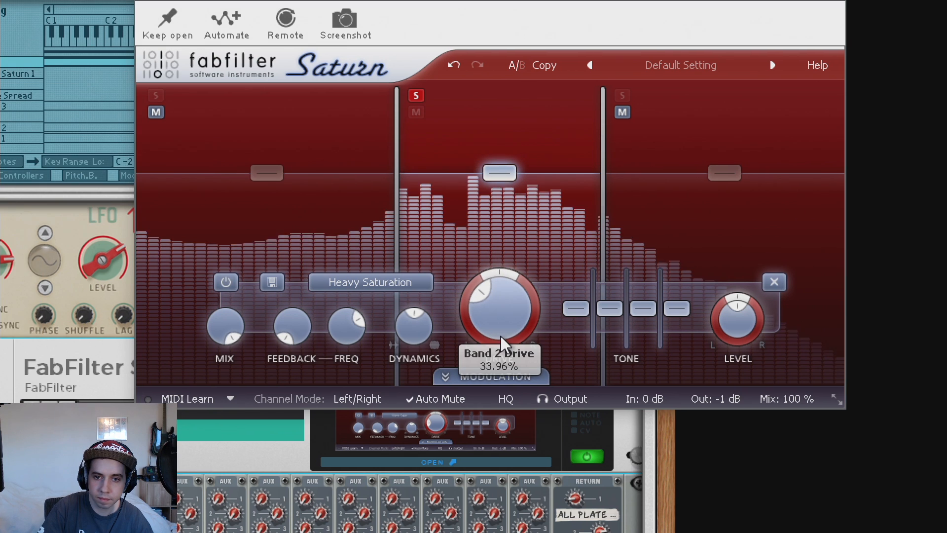
pyautogui.press('space')
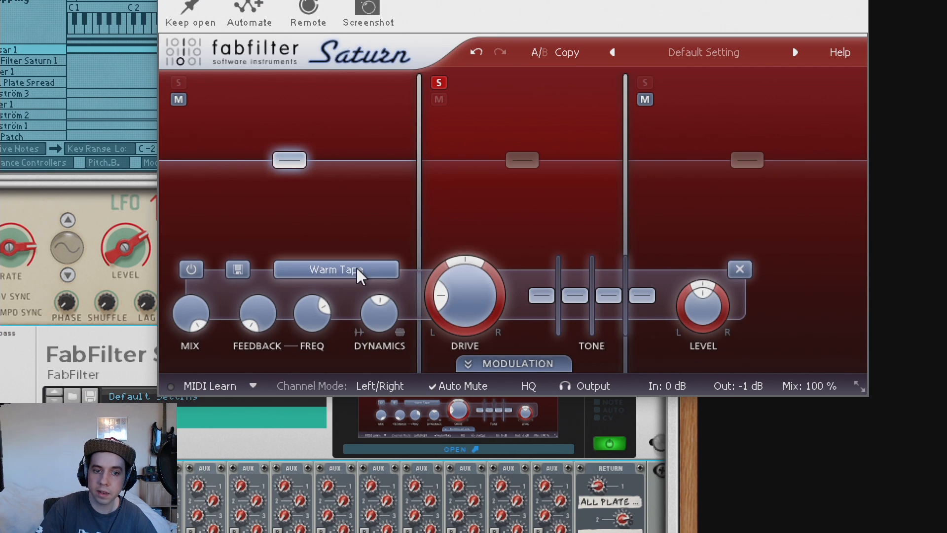
# Step: Set the saturation style of Saturn's low and high bands to Gentle Saturation
pyautogui.click(332, 271)
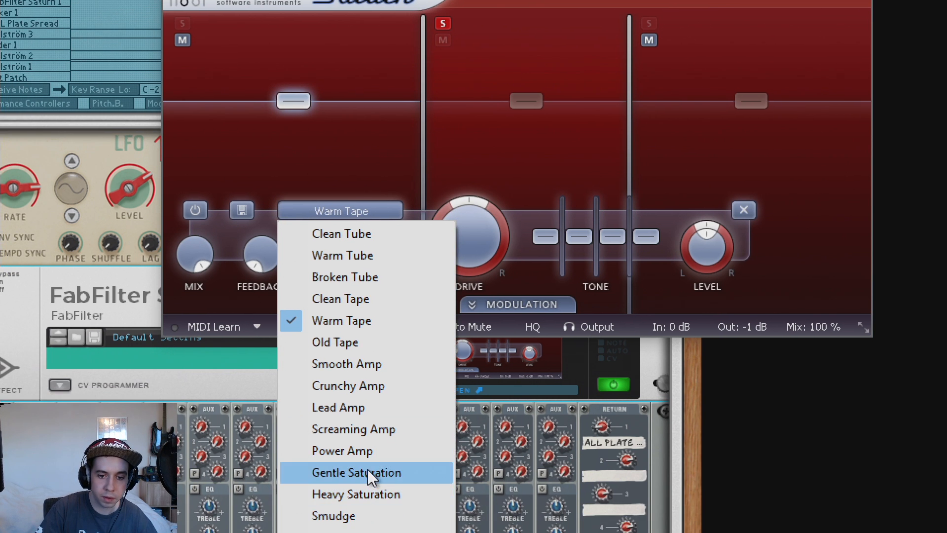
pyautogui.click(366, 529)
pyautogui.click(747, 160)
pyautogui.click(427, 275)
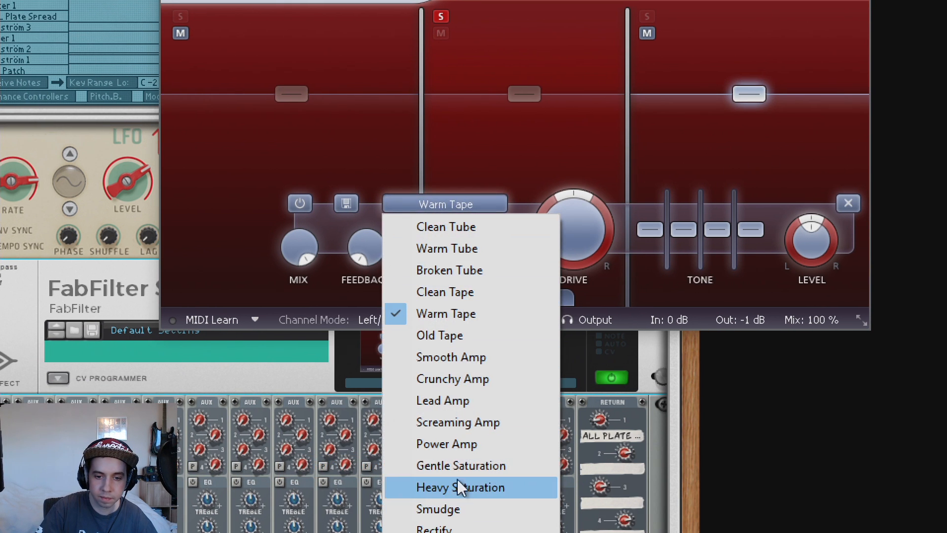
pyautogui.click(463, 472)
# Step: Raise the low band's drive to about 67% and turn up the high band's drive as well
pyautogui.click(350, 198)
pyautogui.moveTo(457, 197)
pyautogui.moveTo(455, 189); pyautogui.dragTo(484, 74)
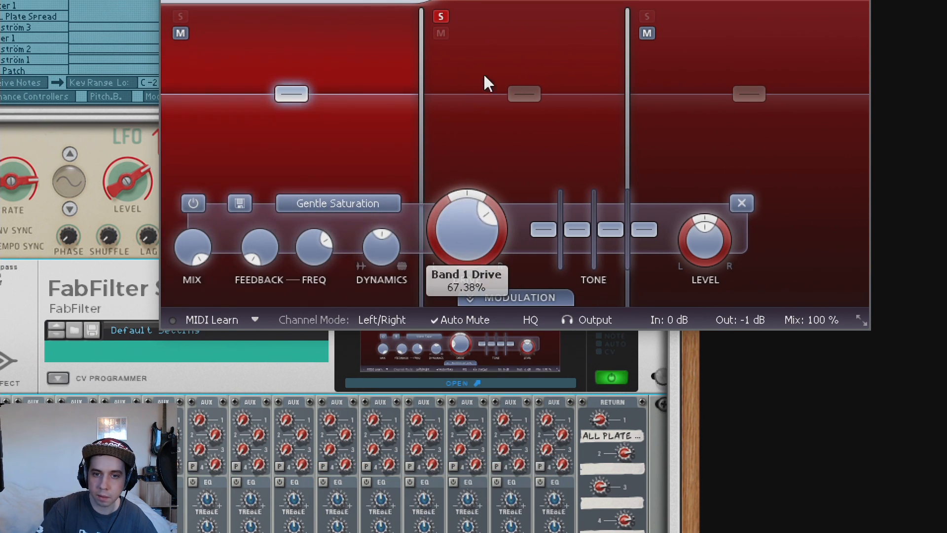
pyautogui.click(750, 94)
pyautogui.moveTo(590, 242)
pyautogui.moveTo(590, 242); pyautogui.dragTo(580, 87)
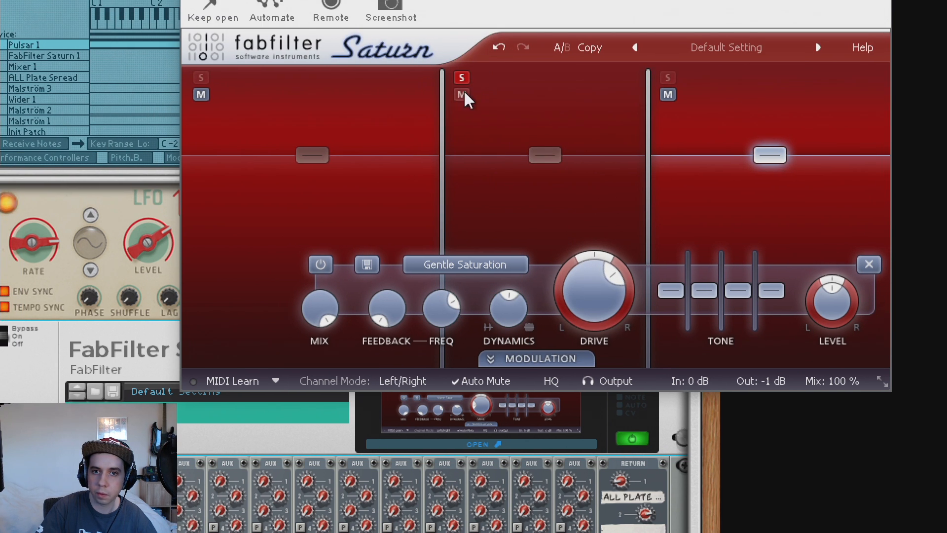
# Step: Clear the solo on Saturn's middle band, audition the loop, and raise that band's level to about +3.95 dB
pyautogui.click(441, 17)
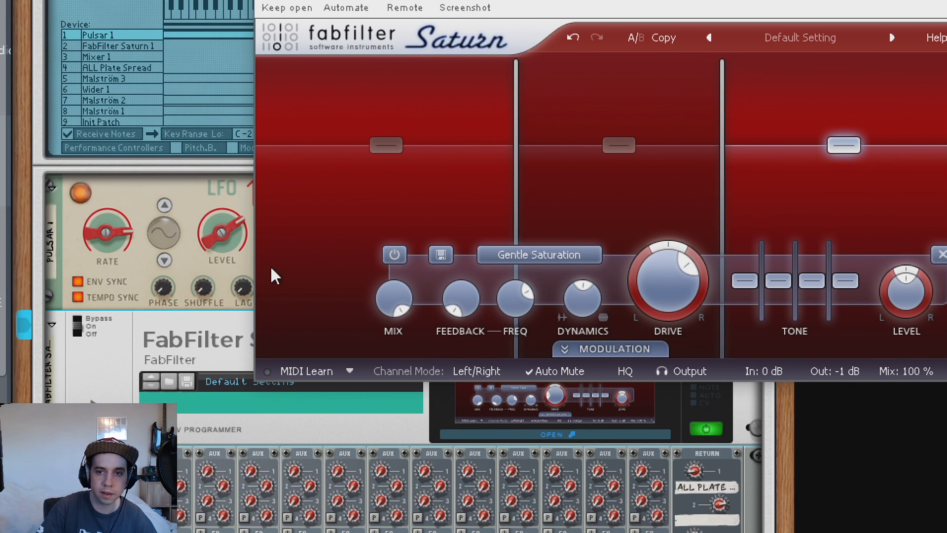
pyautogui.press('space')
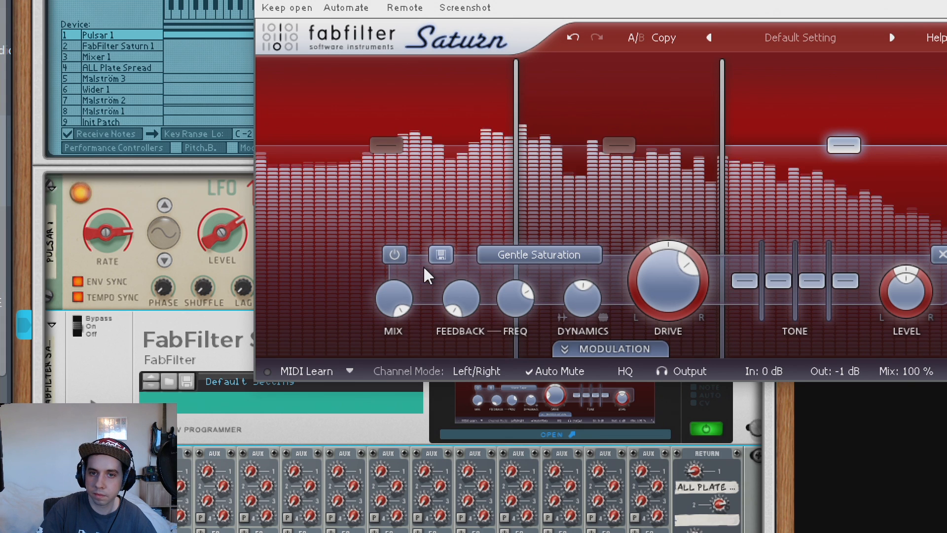
pyautogui.press('space')
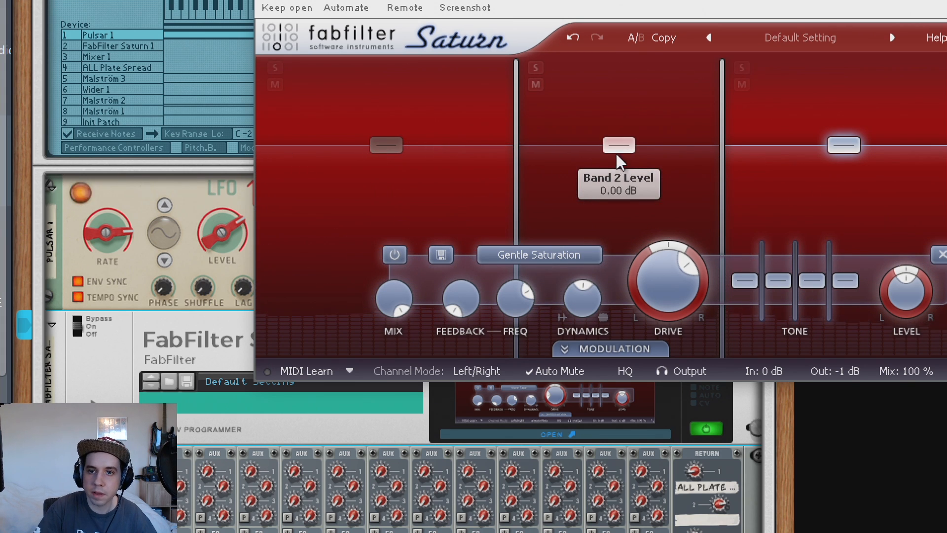
pyautogui.moveTo(620, 148)
pyautogui.mouseDown()
pyautogui.moveTo(624, 135)
pyautogui.moveTo(632, 141)
pyautogui.mouseUp()
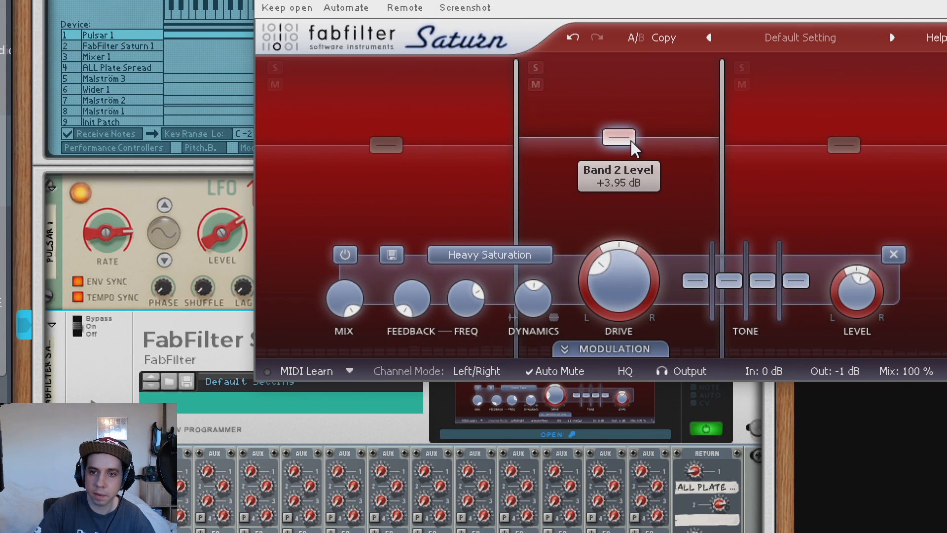
pyautogui.press('space')
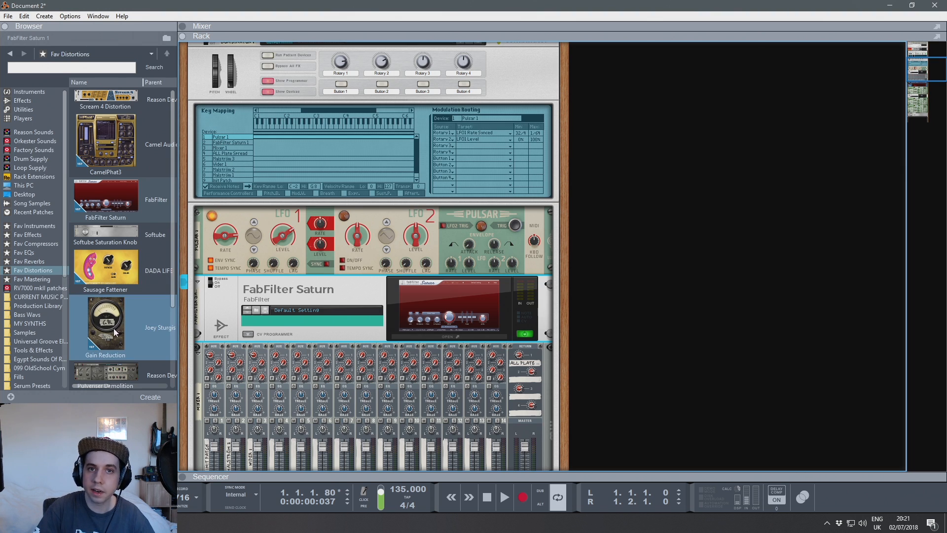
# Step: Insert the Gain Reduction effect after Saturn with Slay at 33.5, lower its gain, and audition the loop
pyautogui.moveTo(114, 331); pyautogui.dragTo(295, 334)
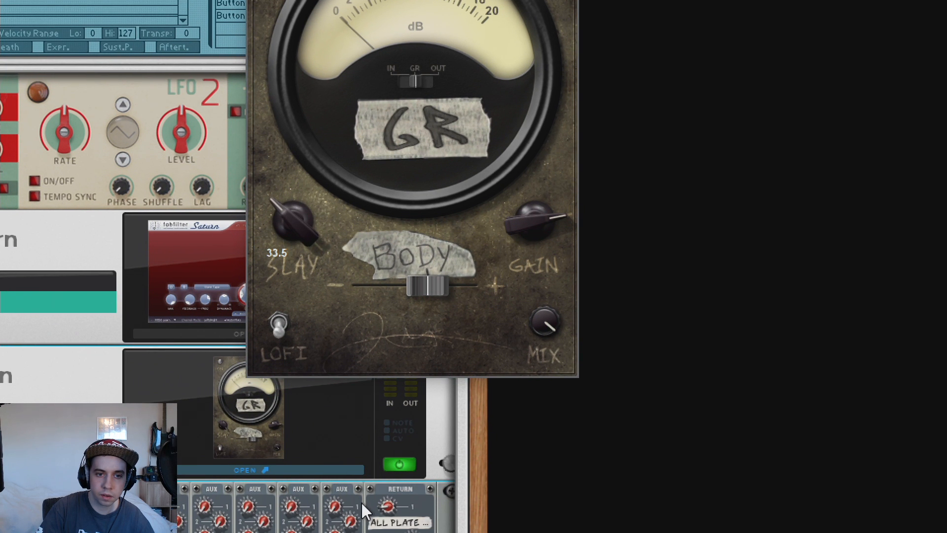
pyautogui.moveTo(539, 224); pyautogui.dragTo(546, 322)
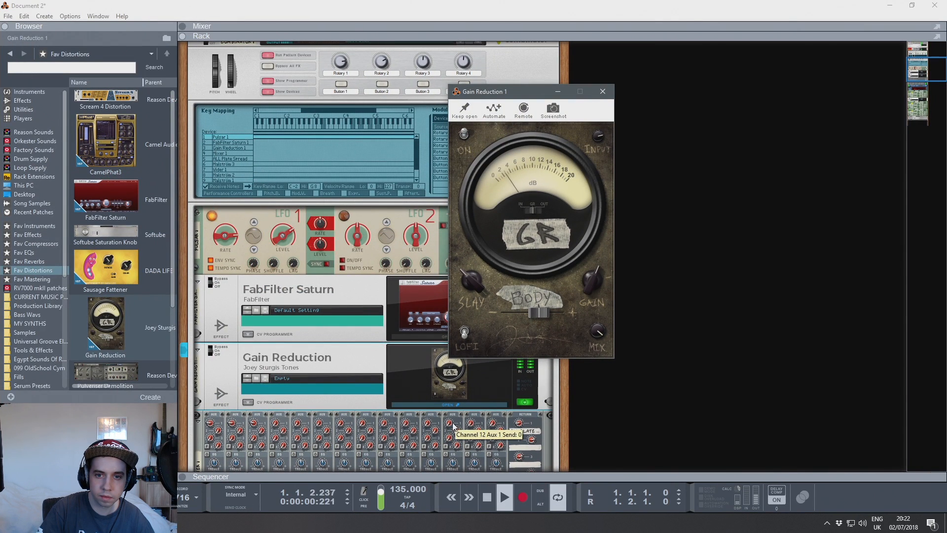
pyautogui.press('space')
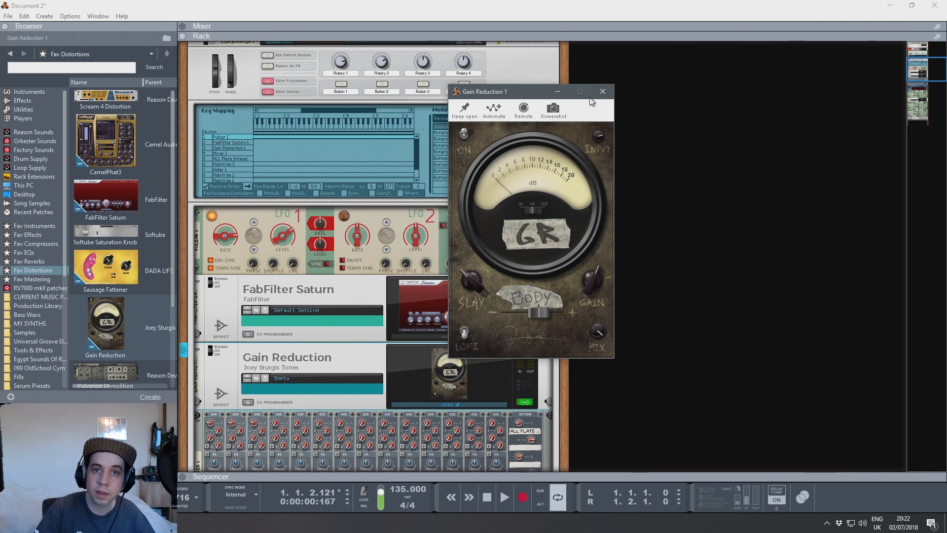
pyautogui.click(602, 92)
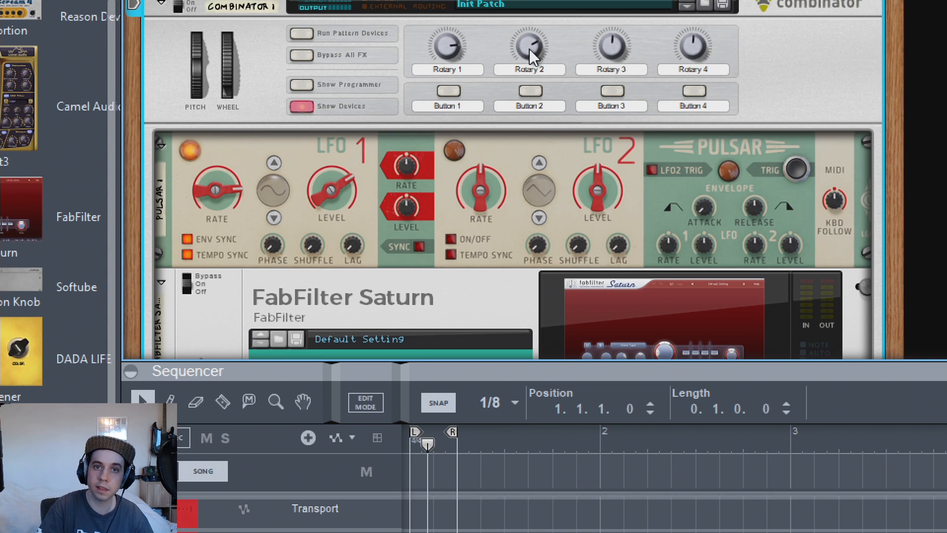
# Step: Create an automation lane for the Combinator's Rotary 2 and draw a clip on it starting at bar 1
pyautogui.rightClick(530, 47)
pyautogui.click(552, 54)
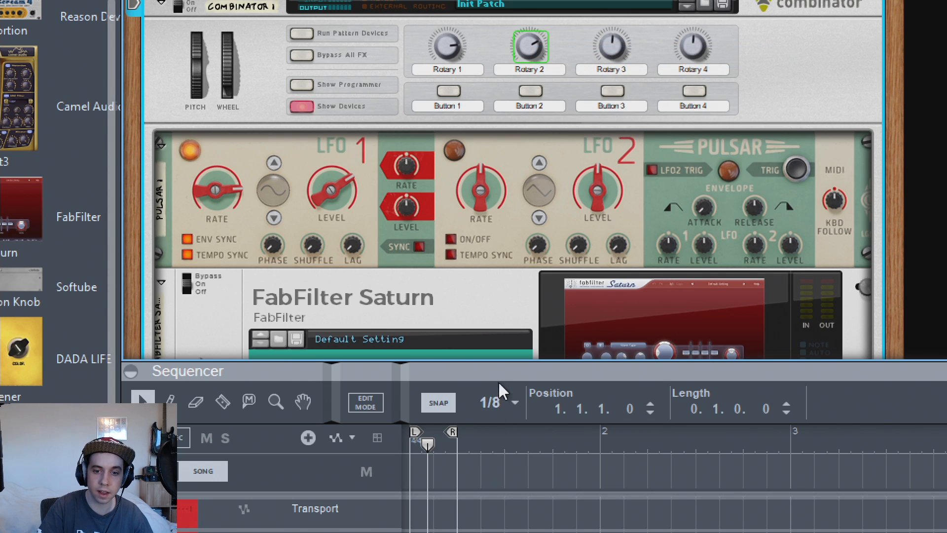
pyautogui.moveTo(499, 384); pyautogui.dragTo(489, 211)
pyautogui.press('p')
pyautogui.click(424, 439)
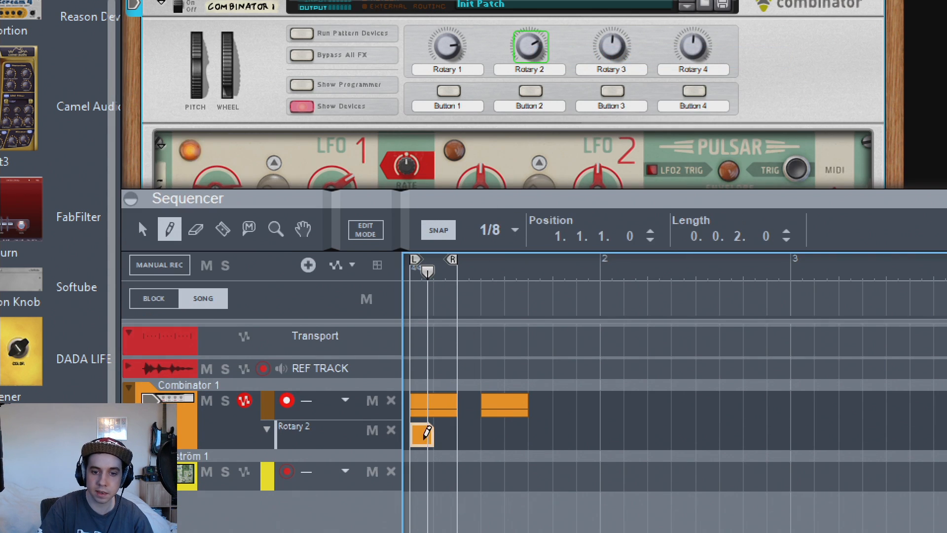
pyautogui.moveTo(427, 433); pyautogui.dragTo(455, 425)
# Step: Draw a rising ramp in the Rotary 2 automation clip, reaching 106 at position 1.2.1, and audition the automation
pyautogui.doubleClick(445, 440)
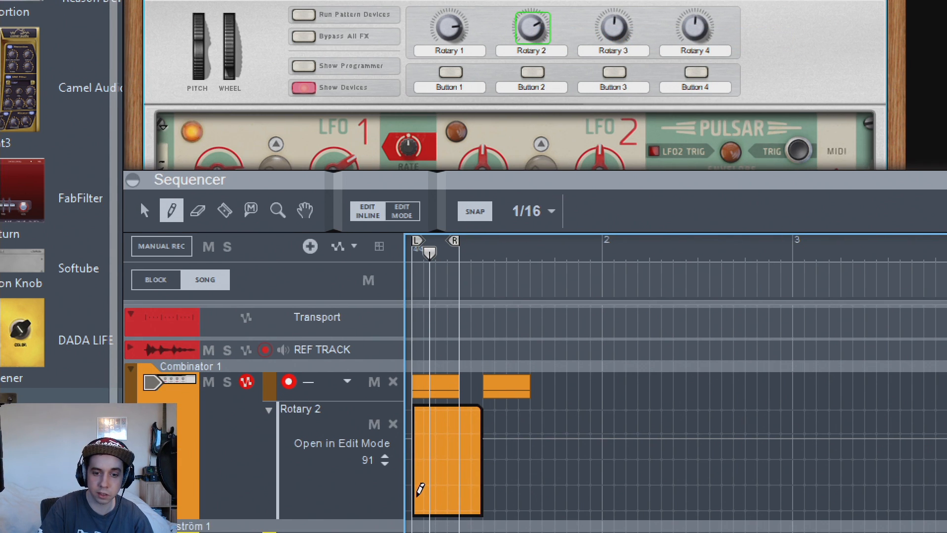
pyautogui.click(421, 496)
pyautogui.click(460, 423)
pyautogui.press('q')
pyautogui.moveTo(460, 423); pyautogui.dragTo(458, 427)
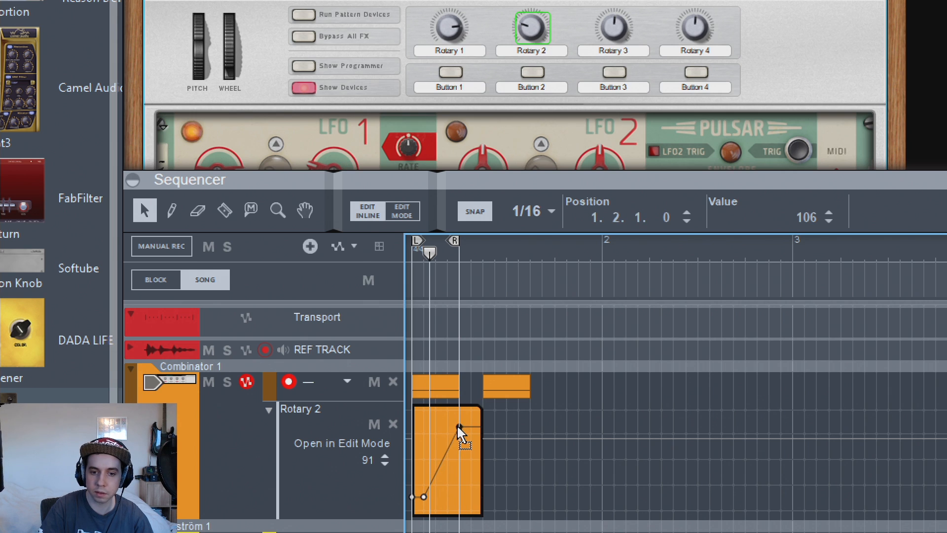
pyautogui.press('space')
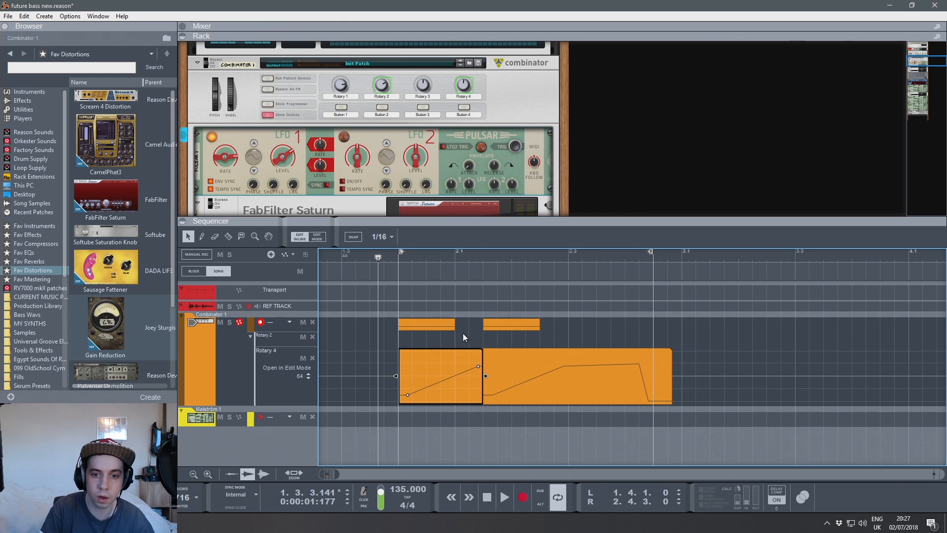
pyautogui.press('space')
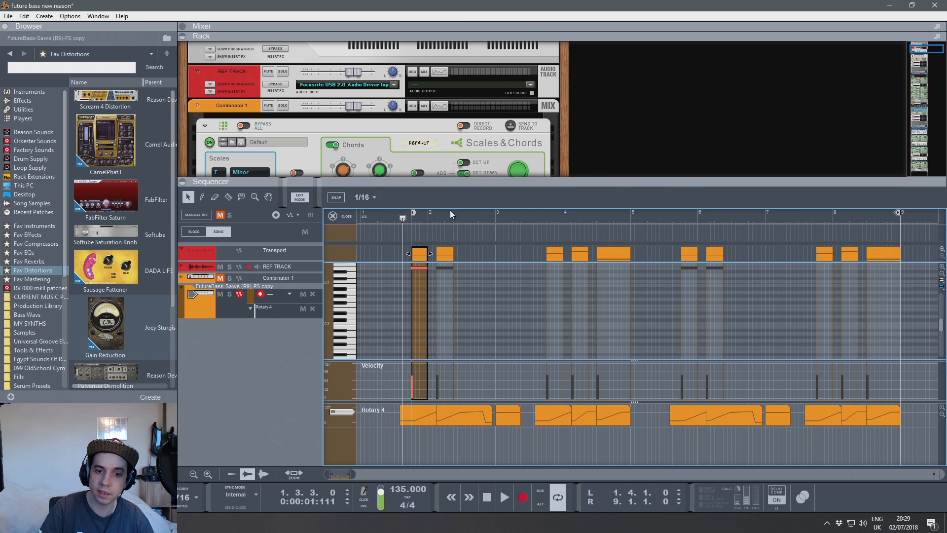
# Step: Review the chord notes and the Scales & Chords player's key and scale options
pyautogui.scroll(3, 442, 294)
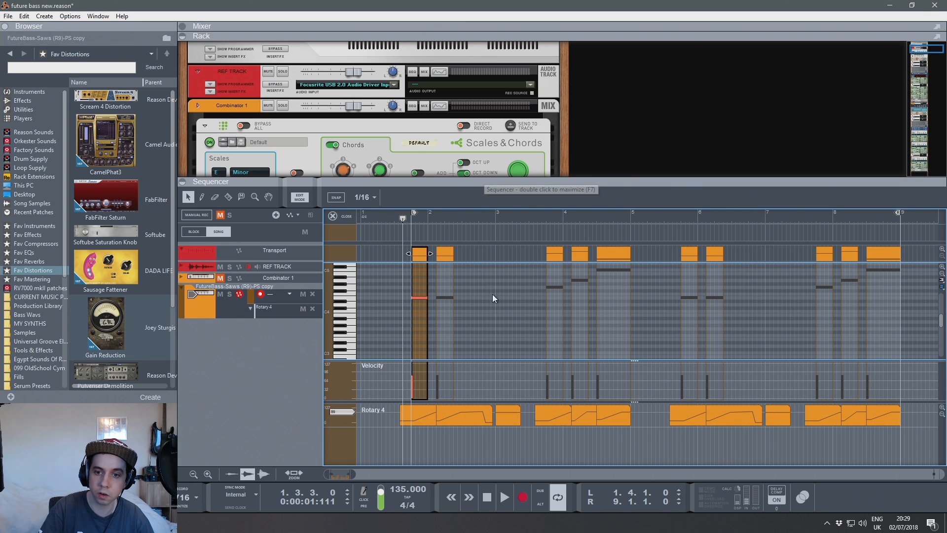
pyautogui.moveTo(479, 180); pyautogui.dragTo(480, 274)
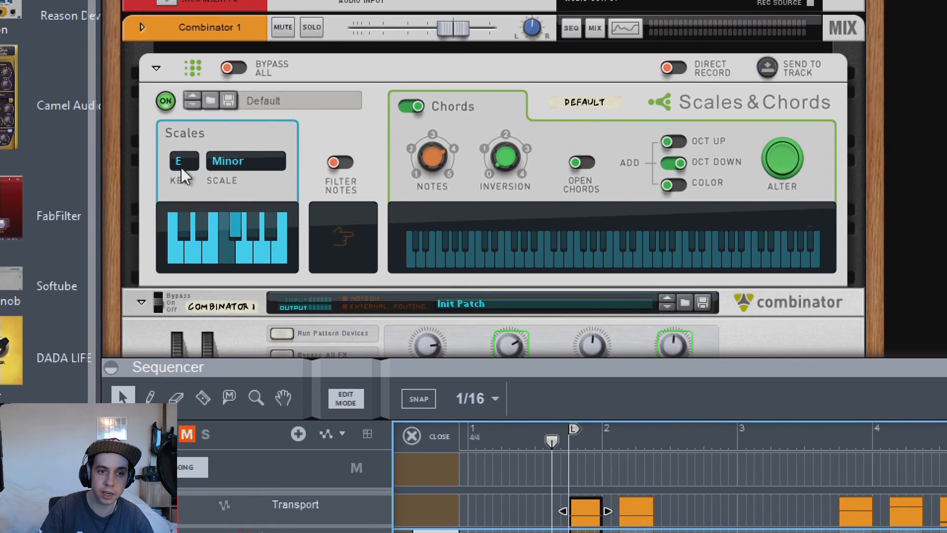
pyautogui.click(216, 173)
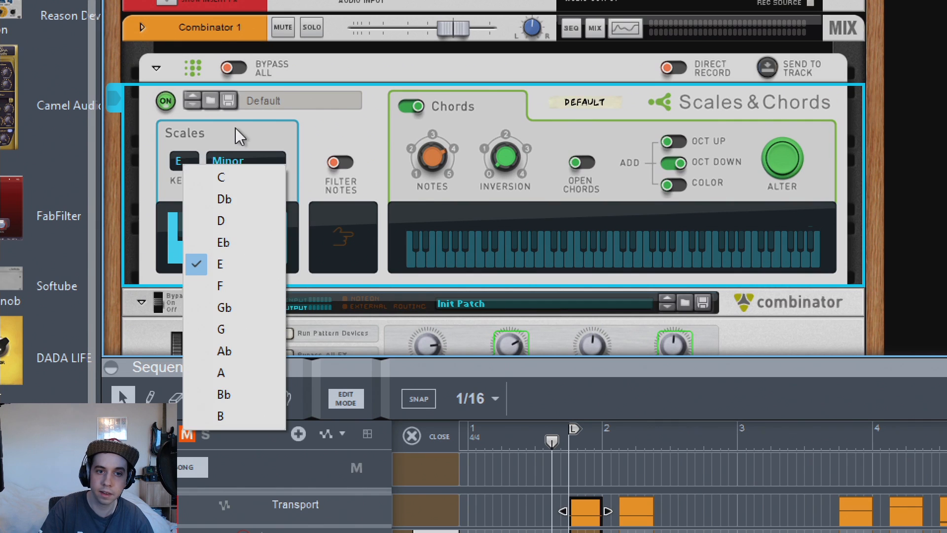
pyautogui.click(250, 156)
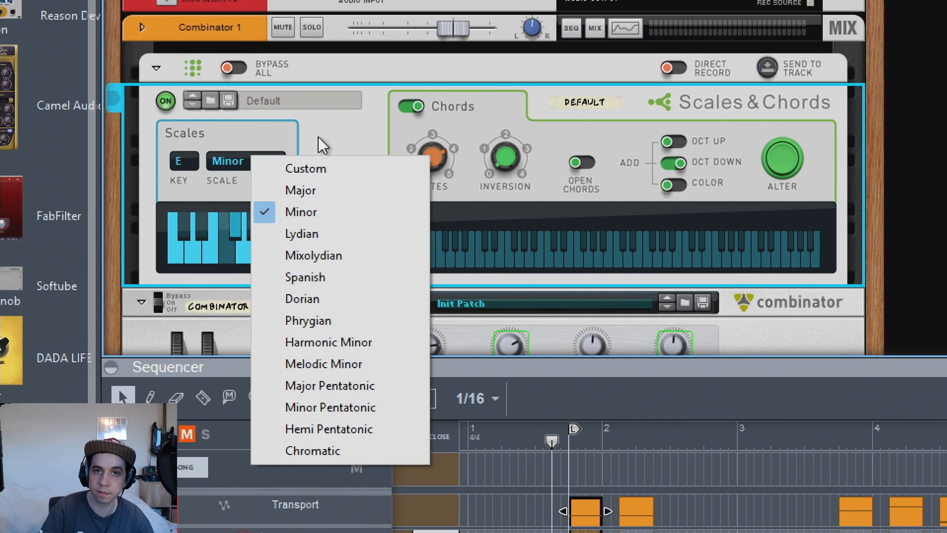
pyautogui.click(322, 144)
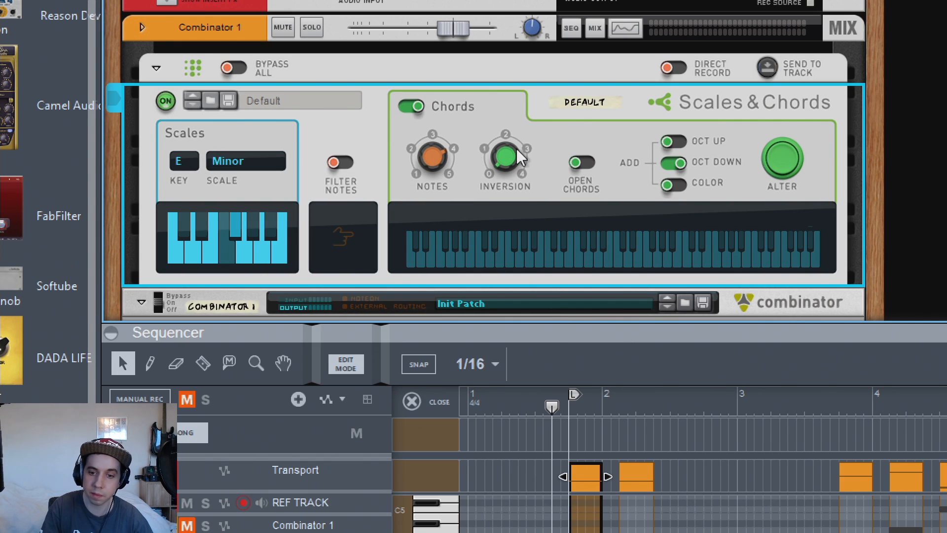
# Step: Enlarge the sequencer and play back the chord arrangement with its Rotary 4 automation
pyautogui.moveTo(621, 323); pyautogui.dragTo(621, 210)
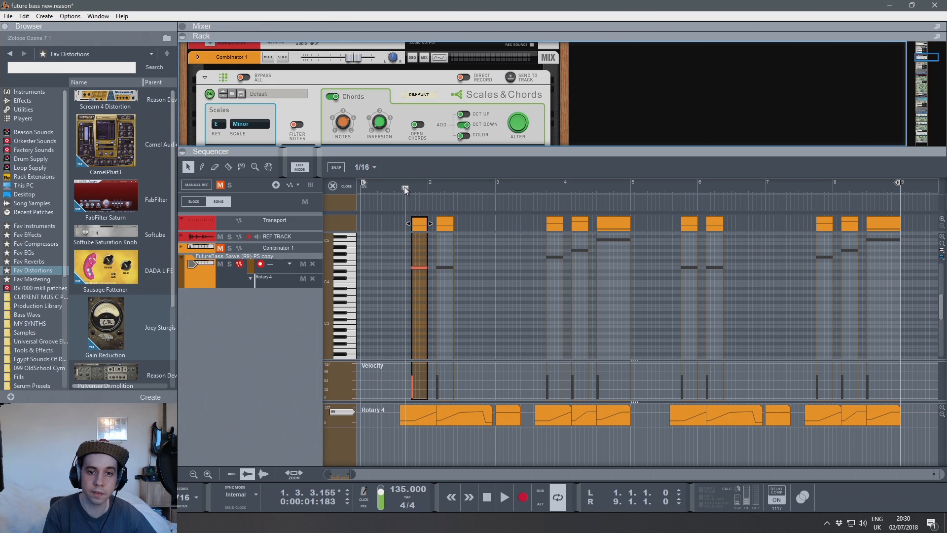
pyautogui.press('space')
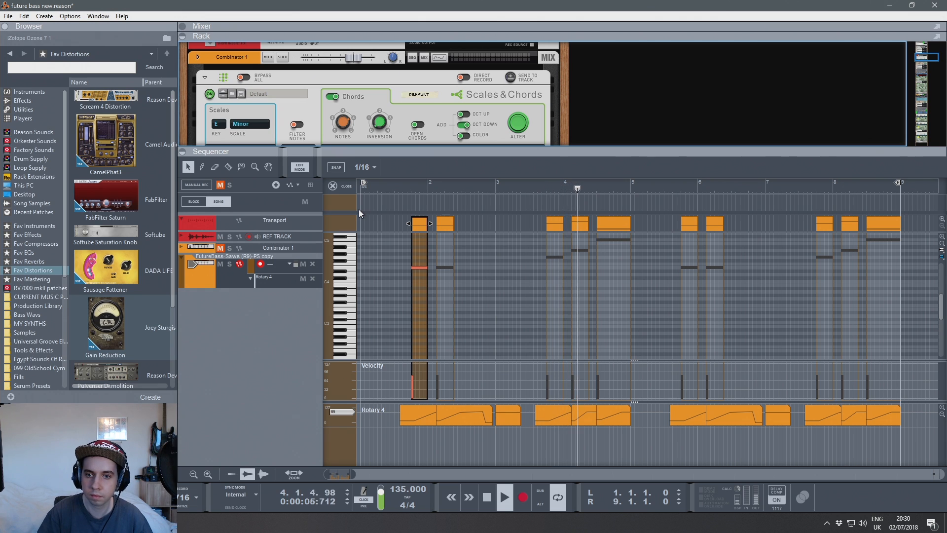
pyautogui.press('space')
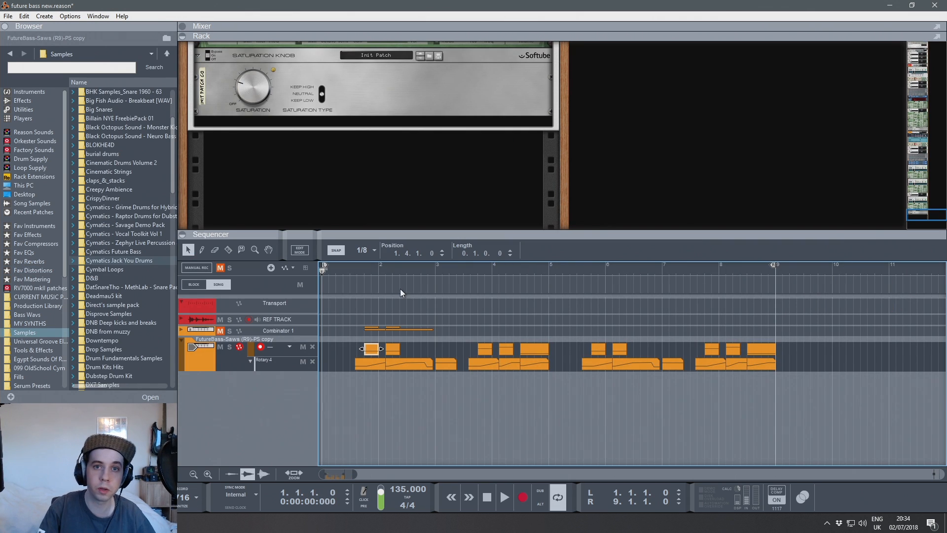
# Step: Add the Kick 39 sample from the Cymatics Jack You Drums kicks as a new audio track starting at bar 1
pyautogui.doubleClick(151, 261)
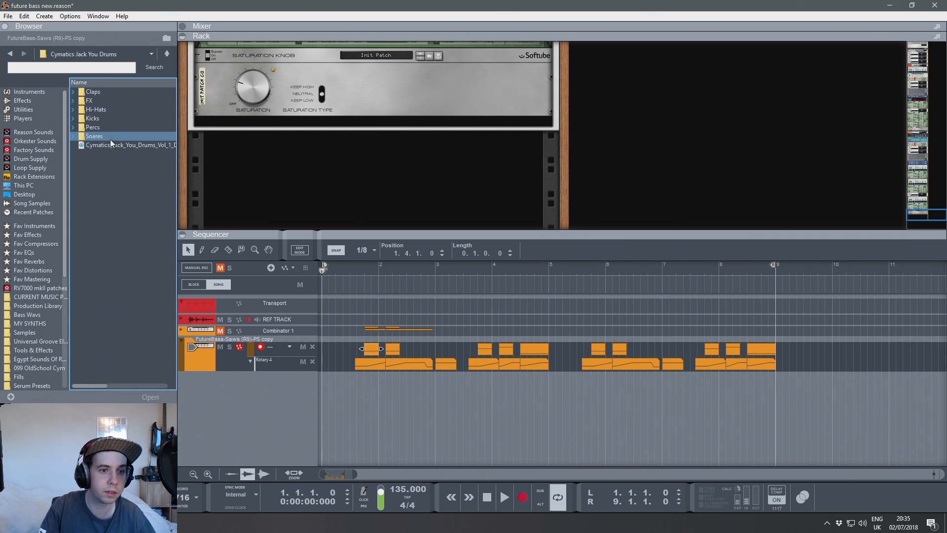
pyautogui.doubleClick(100, 120)
pyautogui.scroll(-2, 120, 215)
pyautogui.scroll(-4, 124, 227)
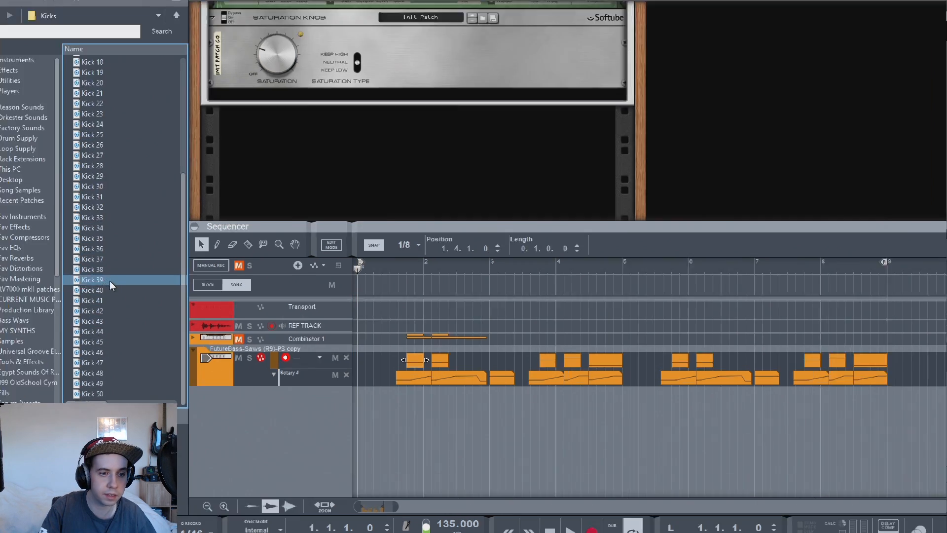
pyautogui.click(107, 281)
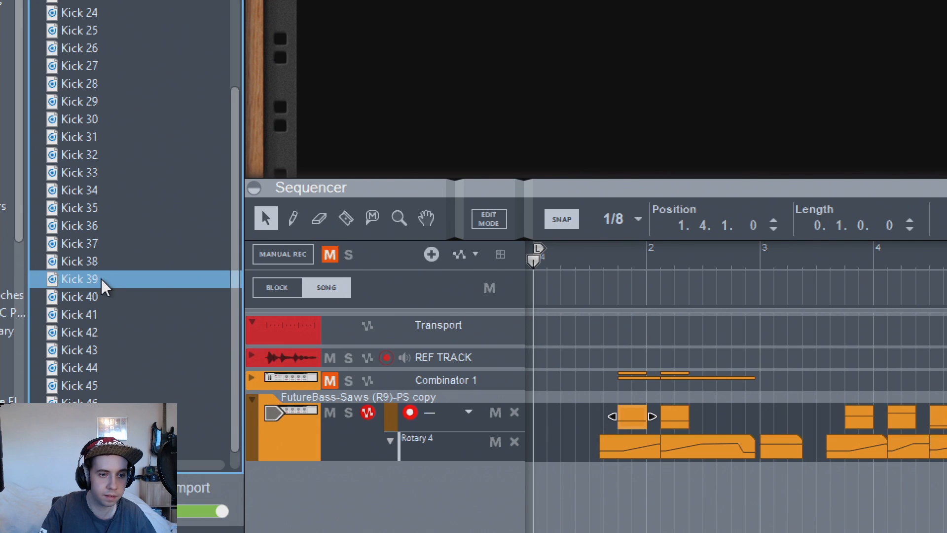
pyautogui.moveTo(102, 278); pyautogui.dragTo(432, 473)
pyautogui.moveTo(407, 403); pyautogui.dragTo(391, 429)
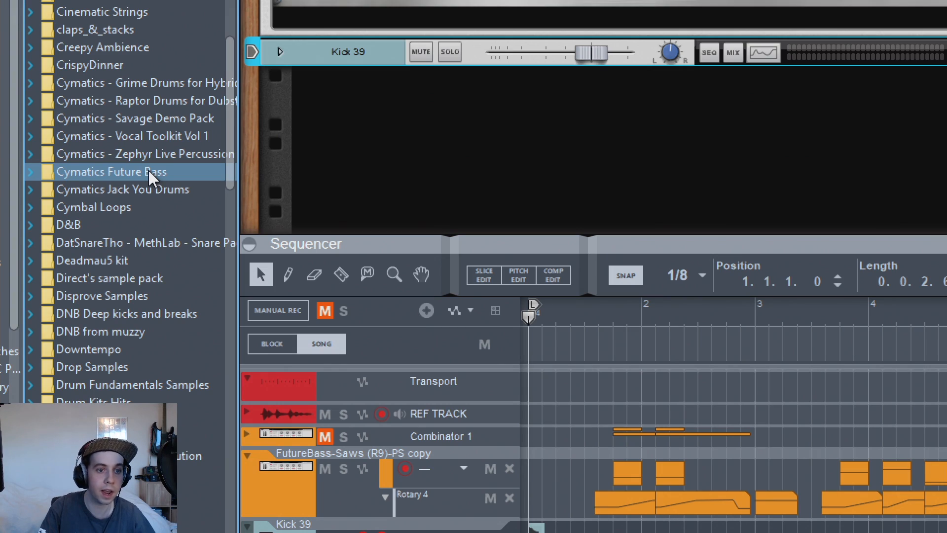
# Step: Import SnaresClapsSnaps 2, 5 and 14 from the Cymatics Future Bass drum samples onto separate audio tracks
pyautogui.doubleClick(148, 170)
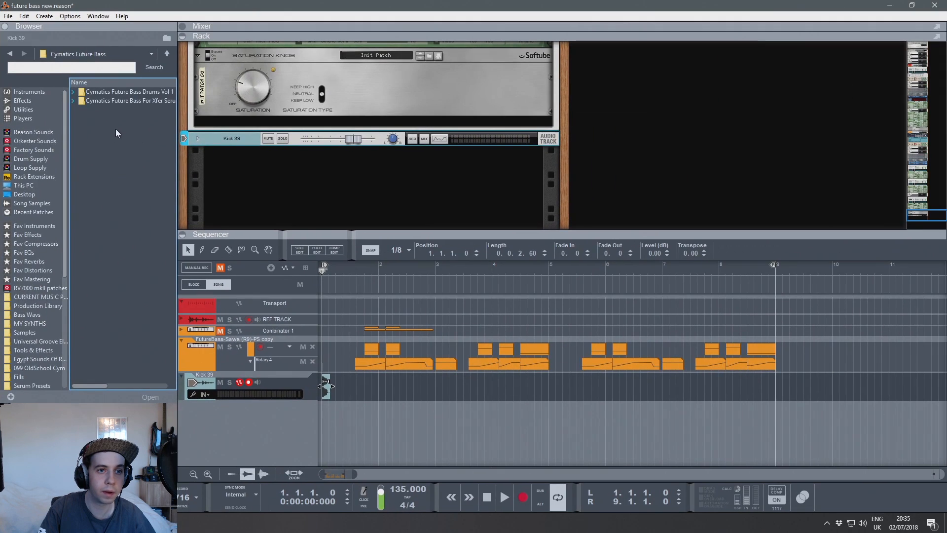
pyautogui.doubleClick(138, 93)
pyautogui.doubleClick(123, 121)
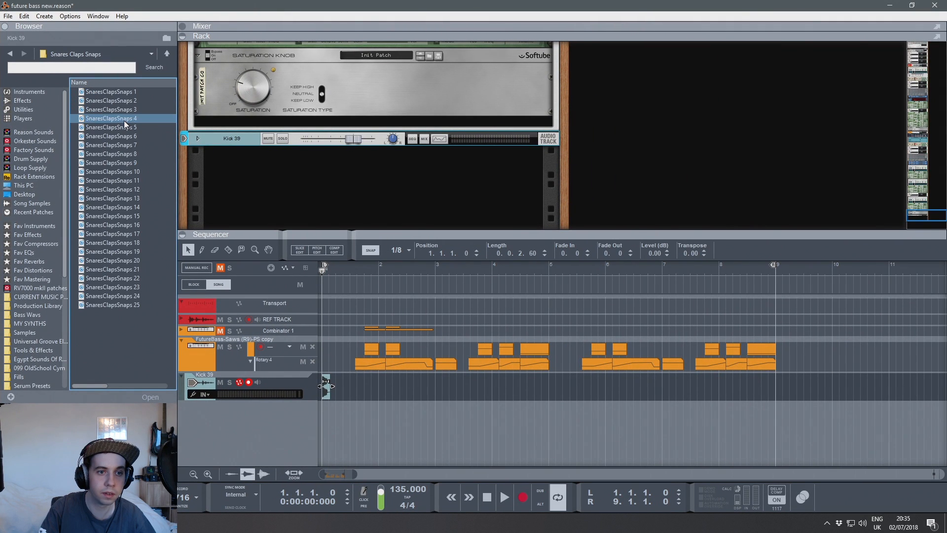
pyautogui.click(121, 136)
pyautogui.doubleClick(111, 100)
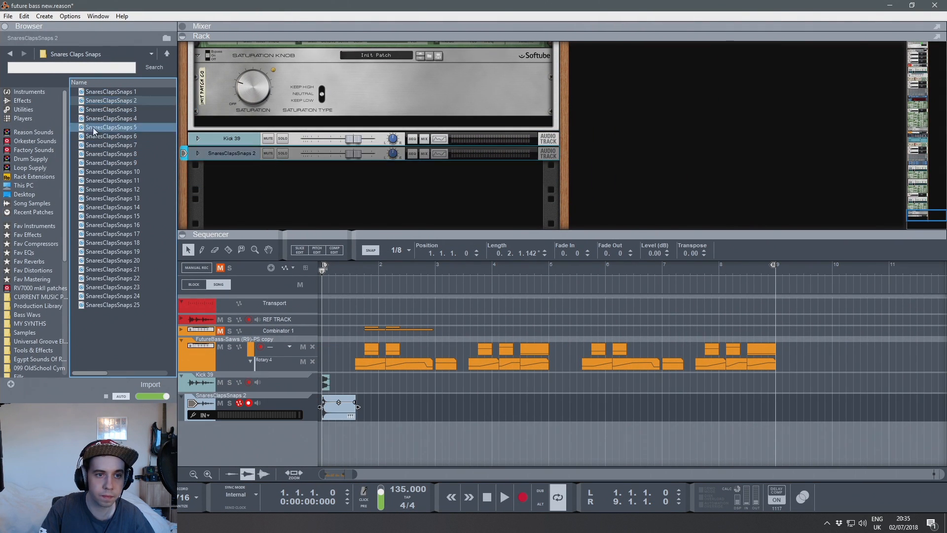
pyautogui.doubleClick(112, 127)
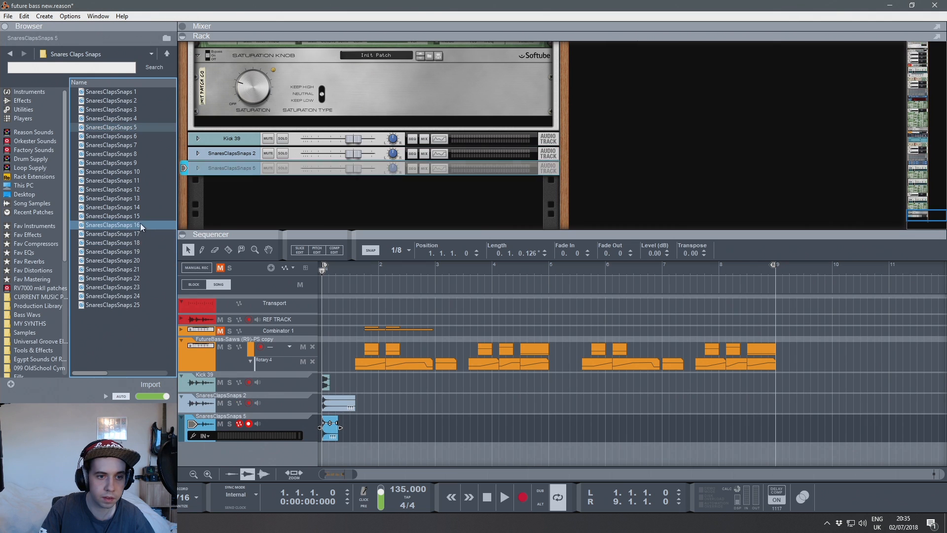
pyautogui.doubleClick(119, 208)
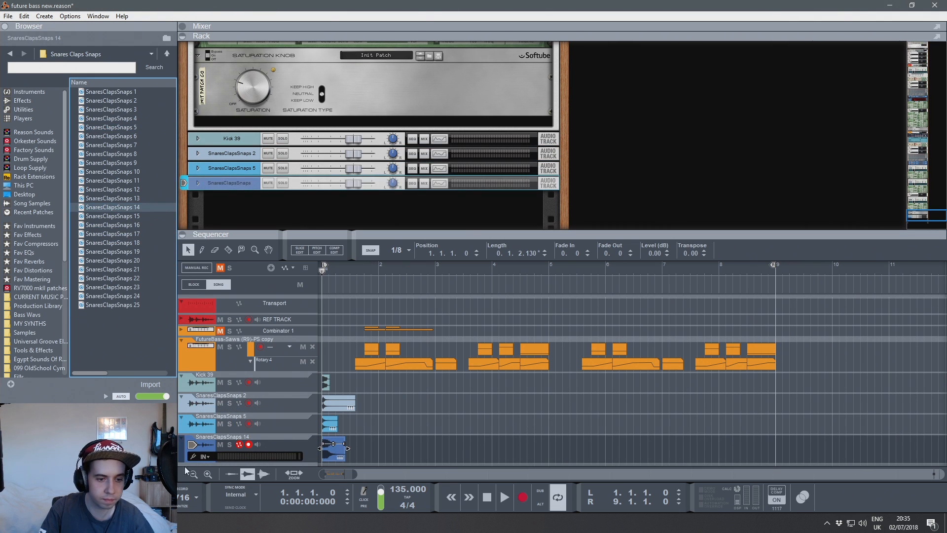
# Step: Move the three layered snare clips together to position 1.3.1
pyautogui.scroll(3, 339, 431)
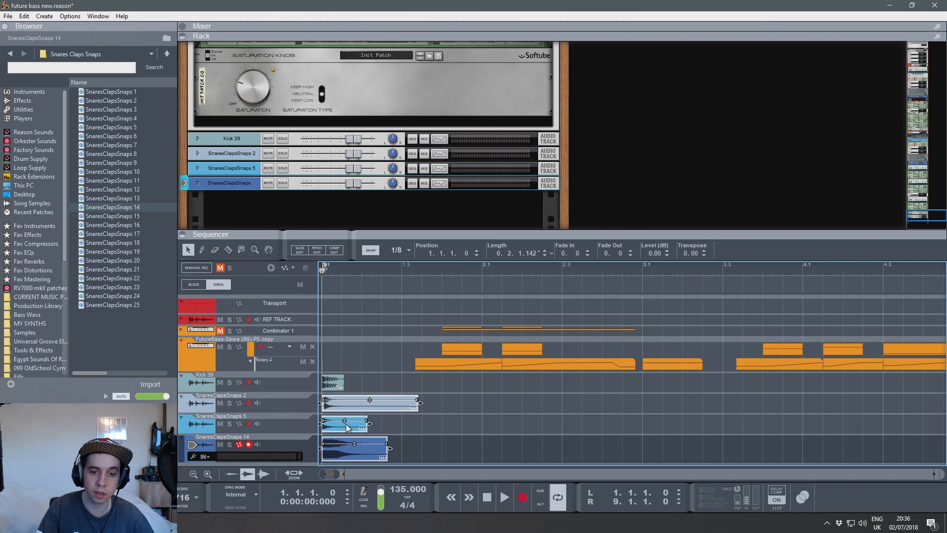
pyautogui.moveTo(347, 427); pyautogui.dragTo(428, 427)
pyautogui.click(404, 384)
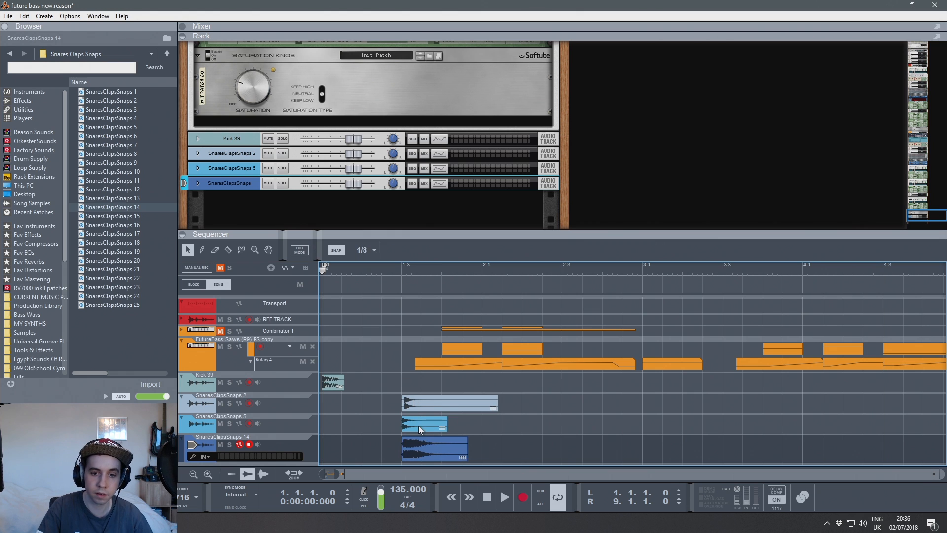
pyautogui.click(416, 402)
pyautogui.scroll(5, 627, 373)
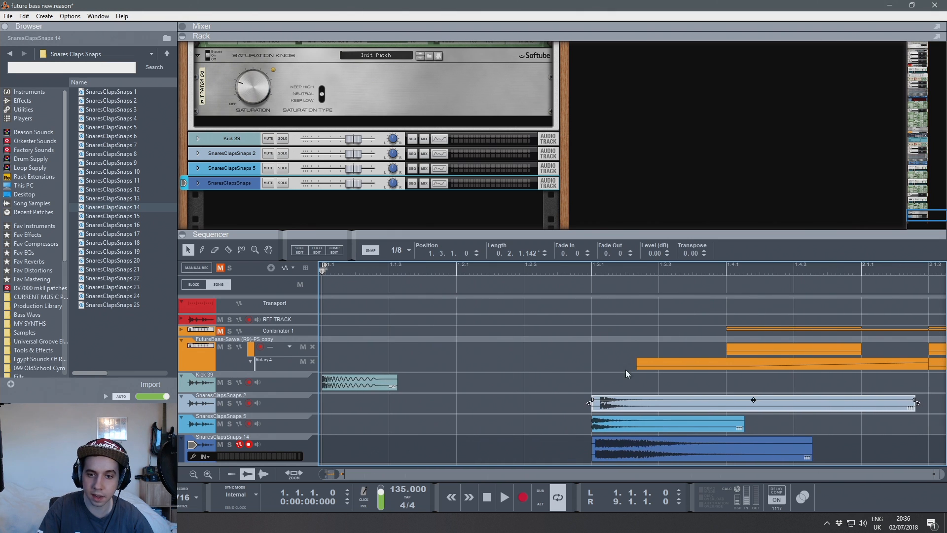
# Step: Shift the SnaresClapsSnaps 2 and 14 clips earlier without snapping so their transients line up with position 1.3.1
pyautogui.scroll(1, 593, 260)
pyautogui.click(616, 270)
pyautogui.scroll(2, 686, 449)
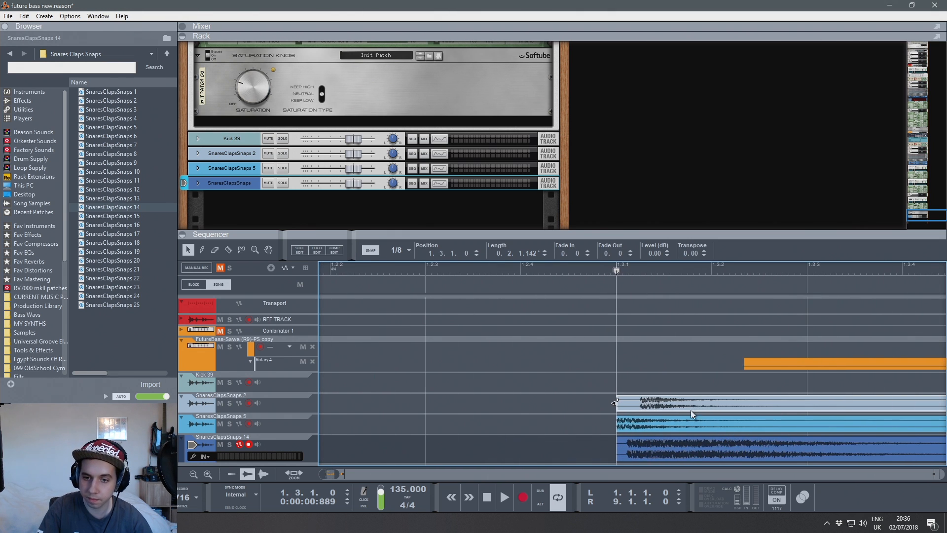
pyautogui.moveTo(692, 408); pyautogui.dragTo(668, 407)
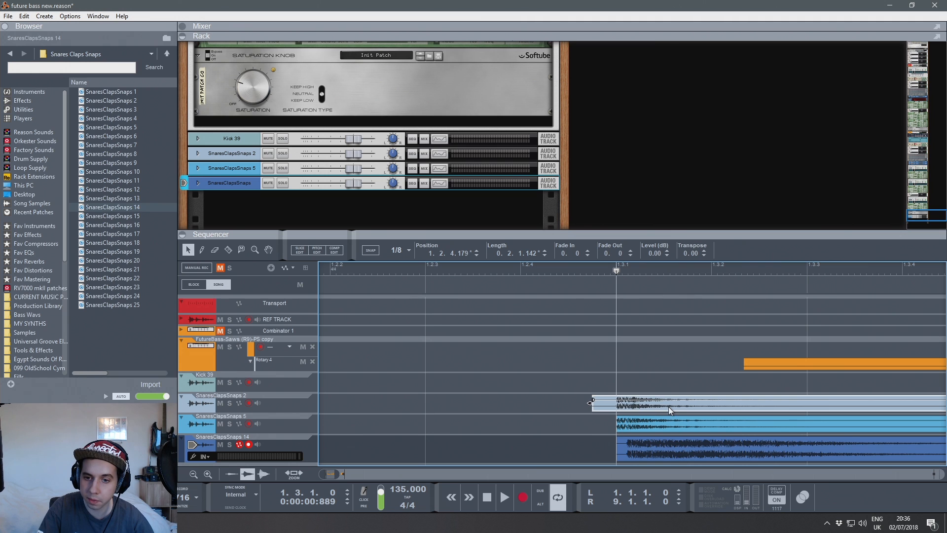
pyautogui.scroll(5, 668, 406)
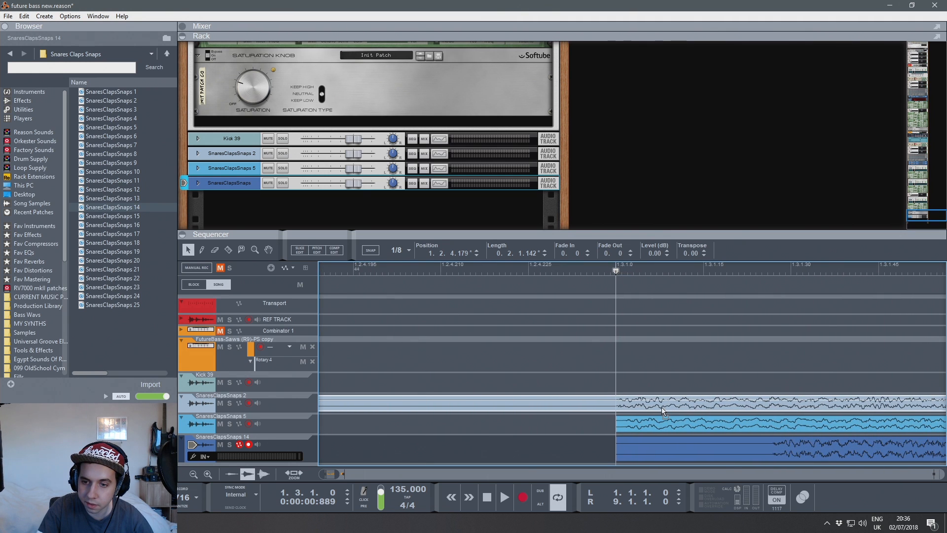
pyautogui.moveTo(725, 450); pyautogui.dragTo(573, 445)
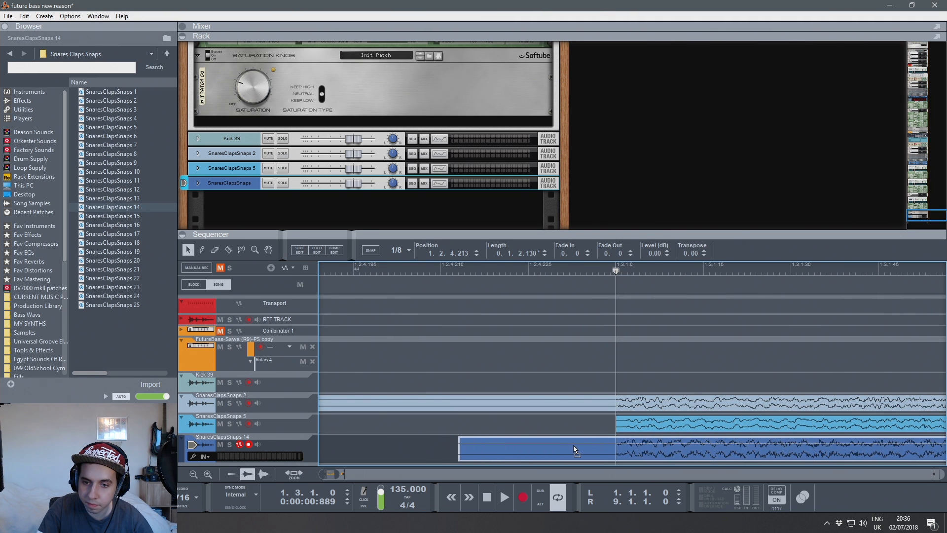
pyautogui.scroll(3, 628, 439)
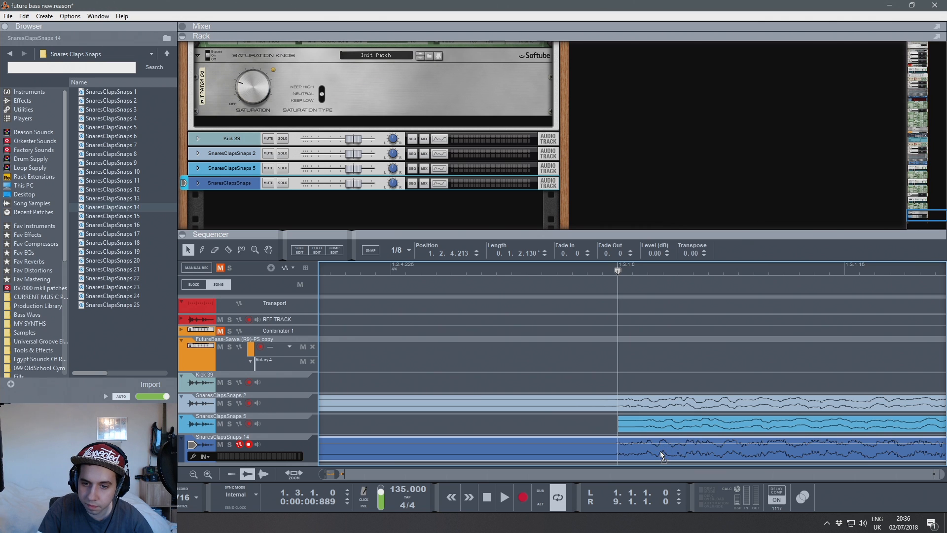
# Step: Trim the starts of the SnaresClapsSnaps 2 and 14 clips to 1.3.1, with snapping enabled
pyautogui.click(643, 406)
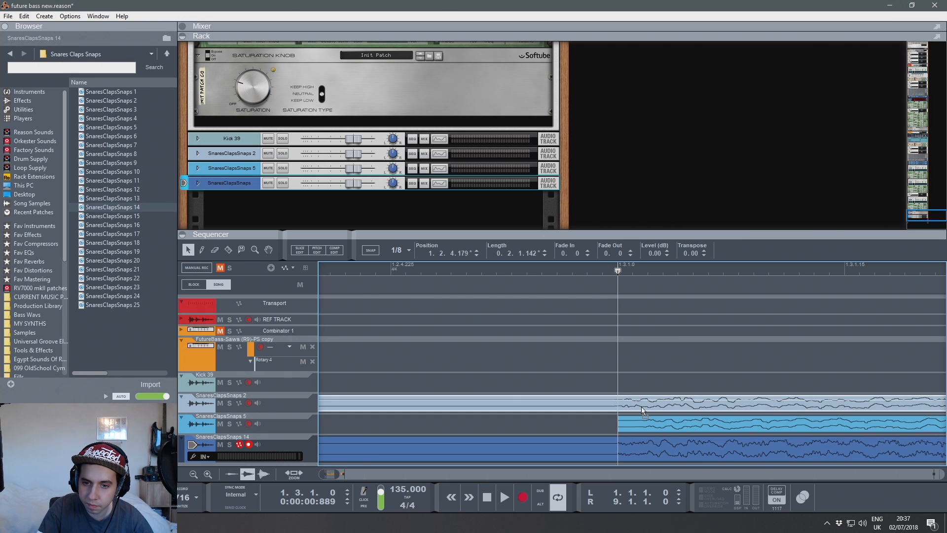
pyautogui.scroll(2, 642, 405)
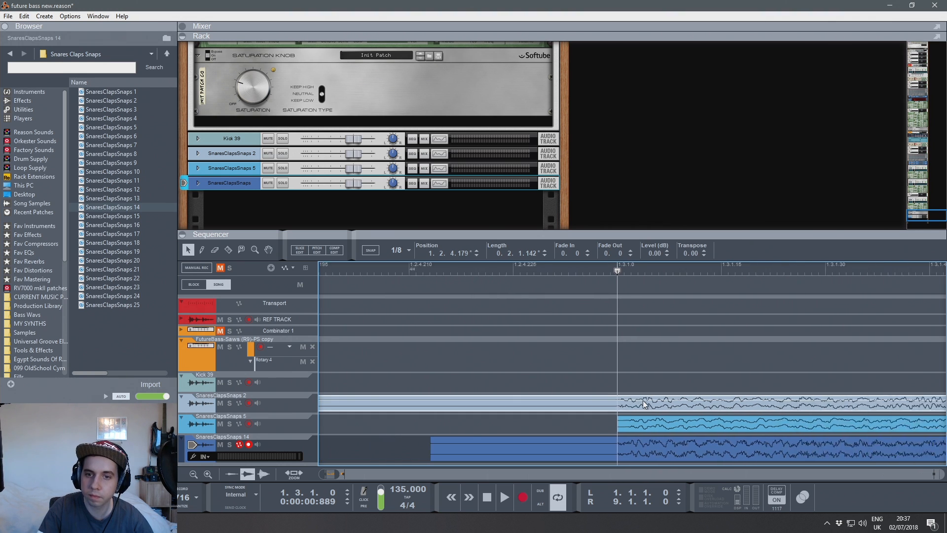
pyautogui.scroll(-5, 644, 404)
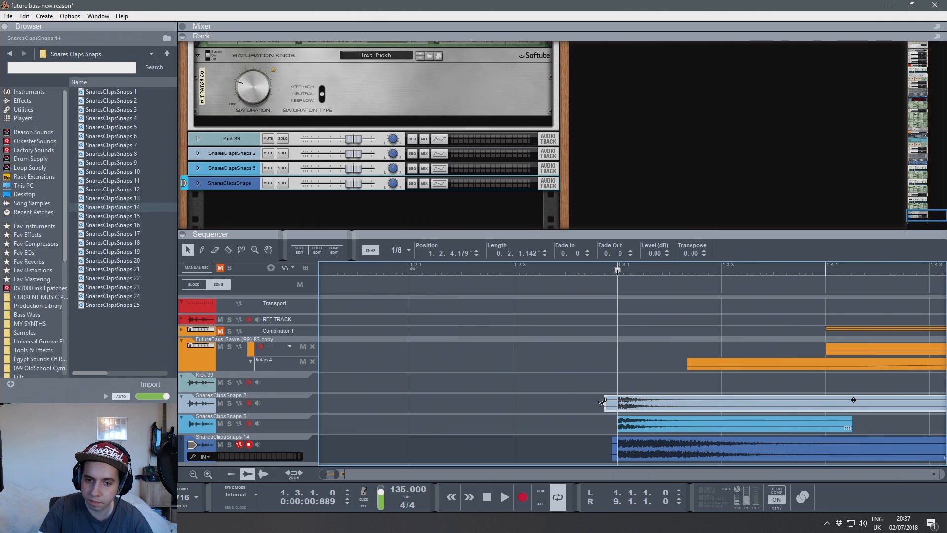
pyautogui.click(611, 445)
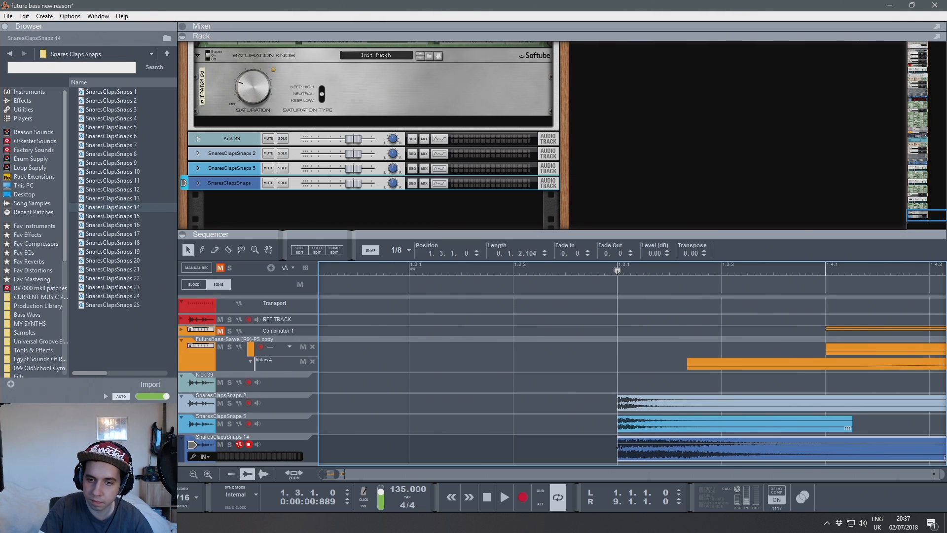
pyautogui.scroll(-1, 546, 469)
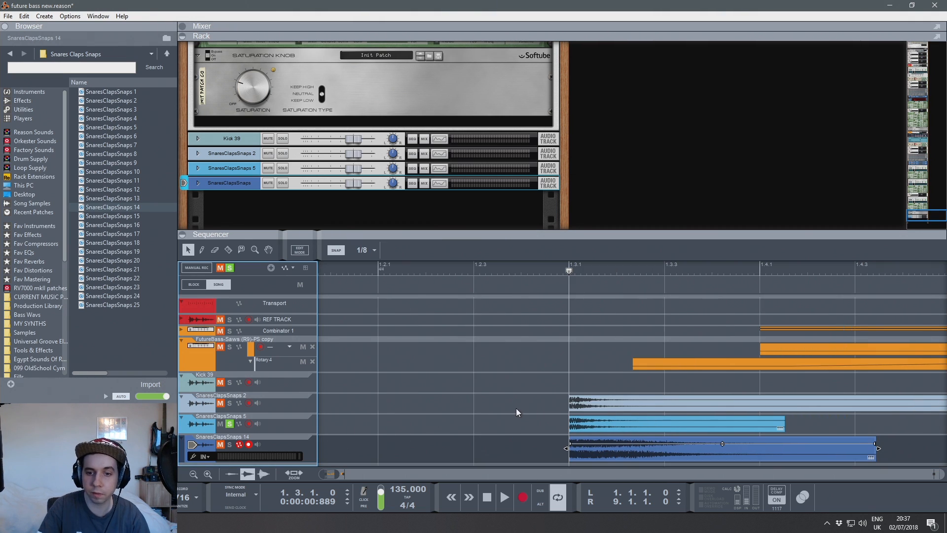
# Step: Audition the SnaresClapsSnaps 5 layer in solo, and unsolo it
pyautogui.press('space')
pyautogui.press('space')
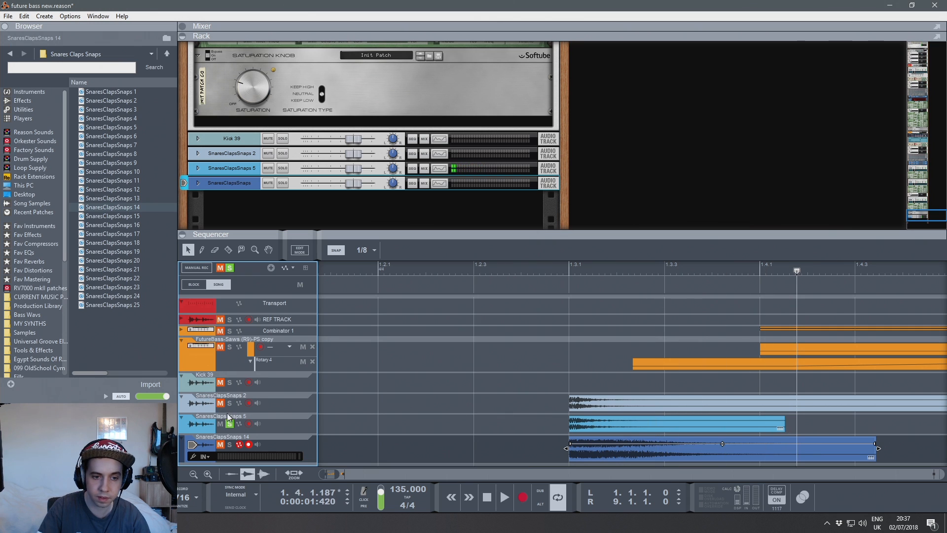
pyautogui.click(229, 424)
# Step: Add a fade-in of 0.72 to the SnaresClapsSnaps 2 clip and about 0.101 to the SnaresClapsSnaps 14 clip
pyautogui.moveTo(538, 394); pyautogui.dragTo(582, 402)
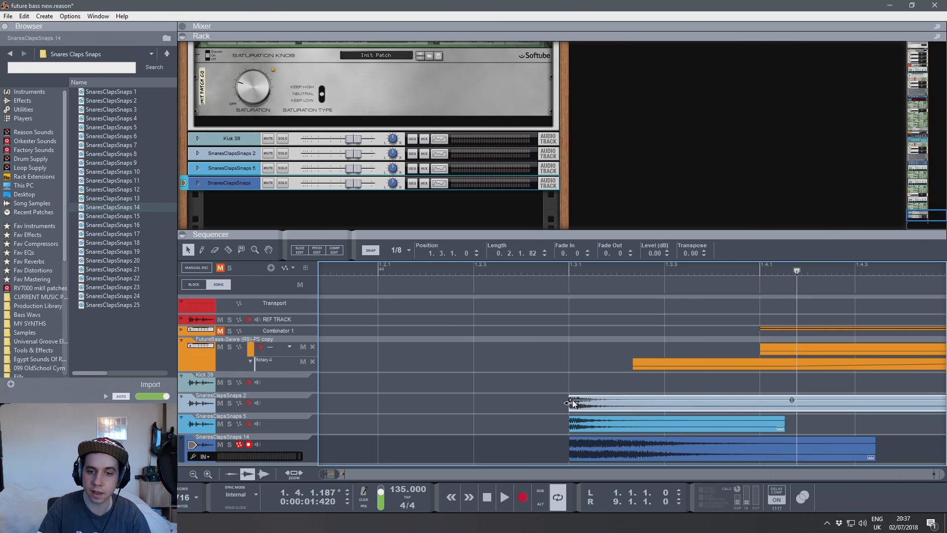
pyautogui.moveTo(447, 368); pyautogui.dragTo(474, 368)
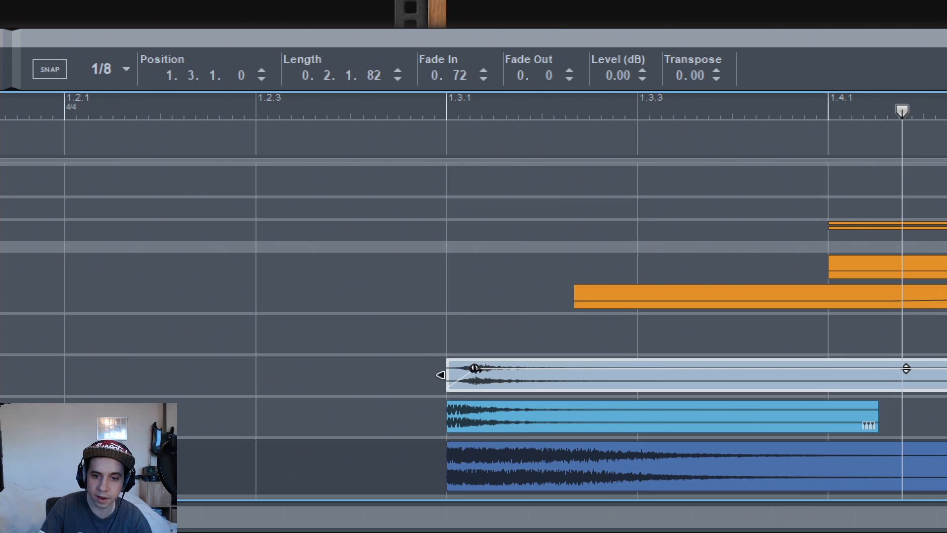
pyautogui.click(464, 458)
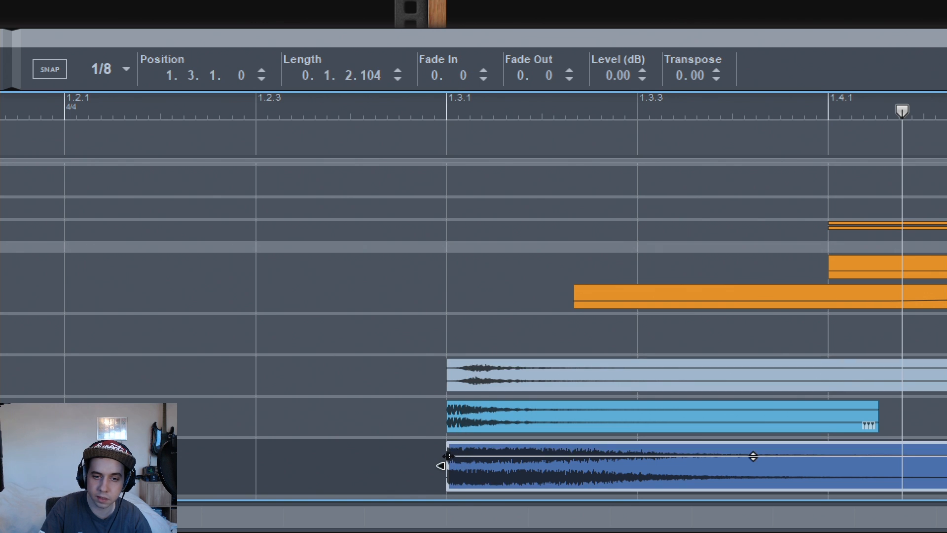
pyautogui.moveTo(448, 455); pyautogui.dragTo(488, 457)
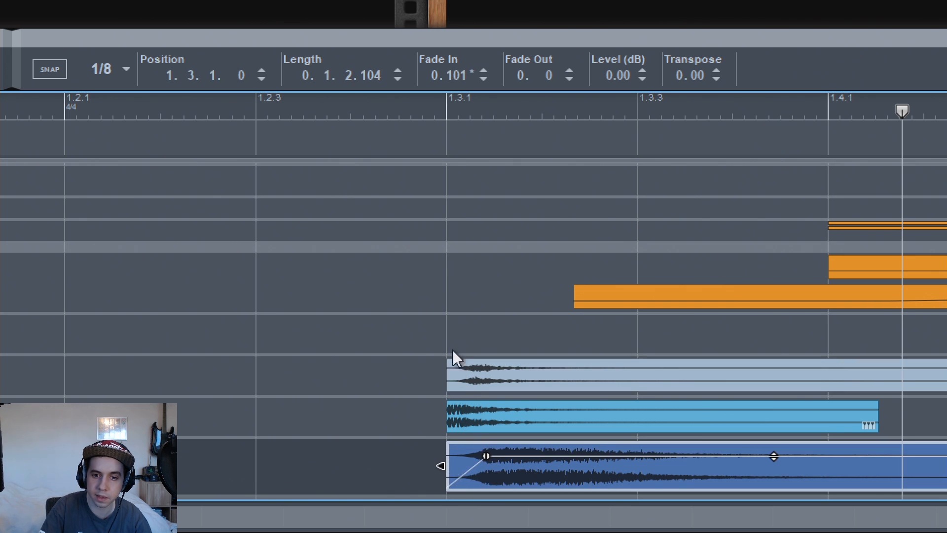
pyautogui.click(434, 107)
pyautogui.click(402, 108)
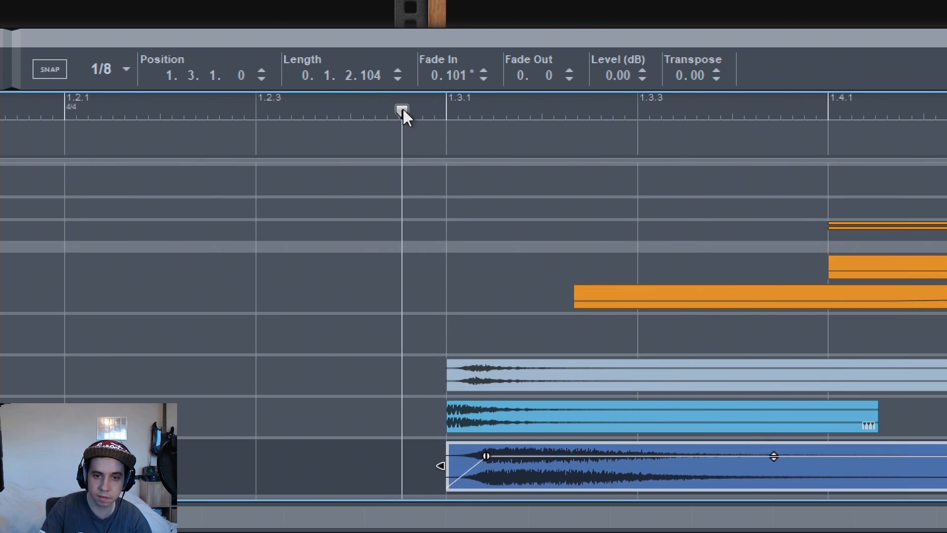
pyautogui.press('space')
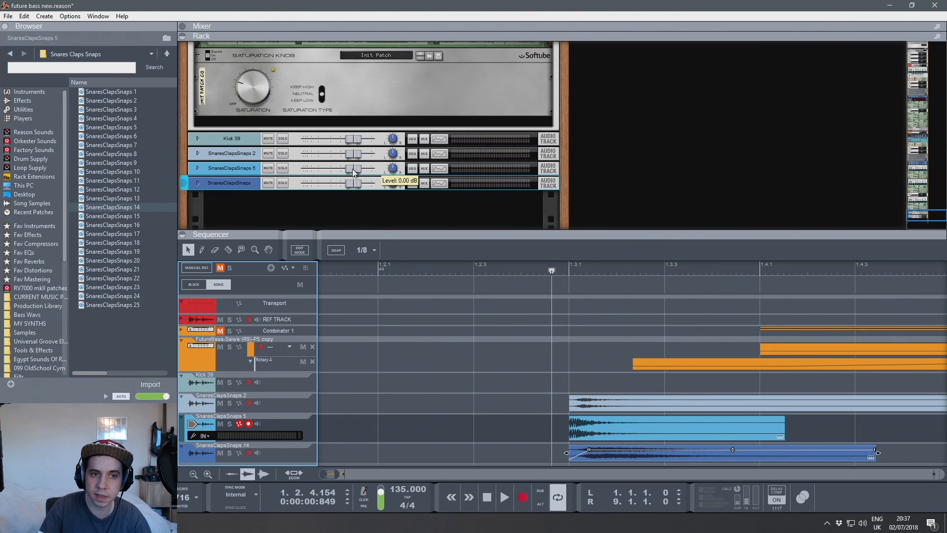
# Step: Raise the SnaresClapsSnaps 5 track level to about 5.74 dB and play back the layered snare
pyautogui.moveTo(353, 171); pyautogui.dragTo(362, 173)
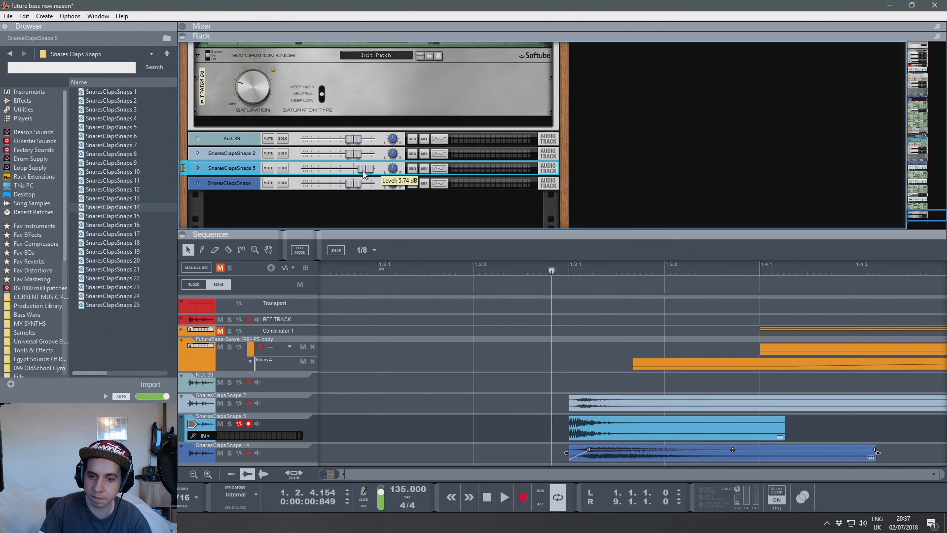
pyautogui.press('space')
pyautogui.click(564, 270)
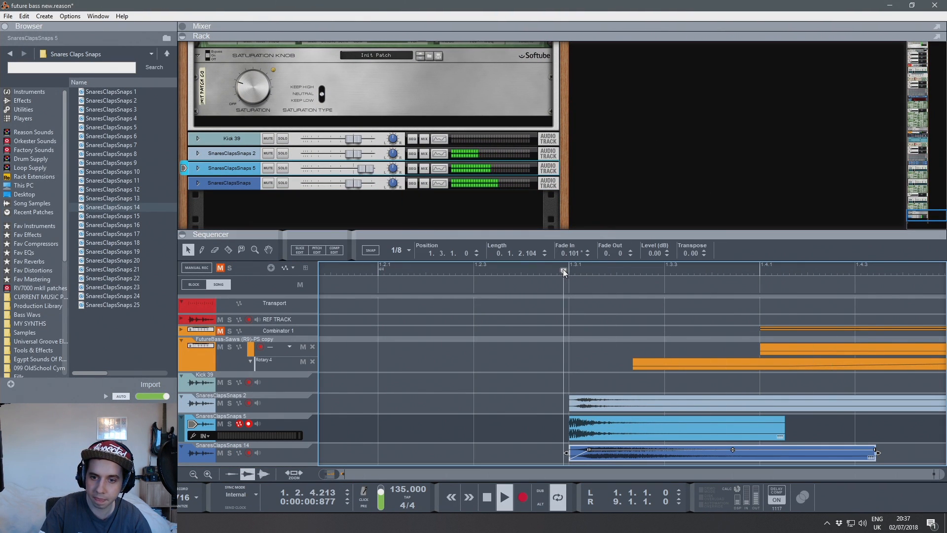
pyautogui.press('space')
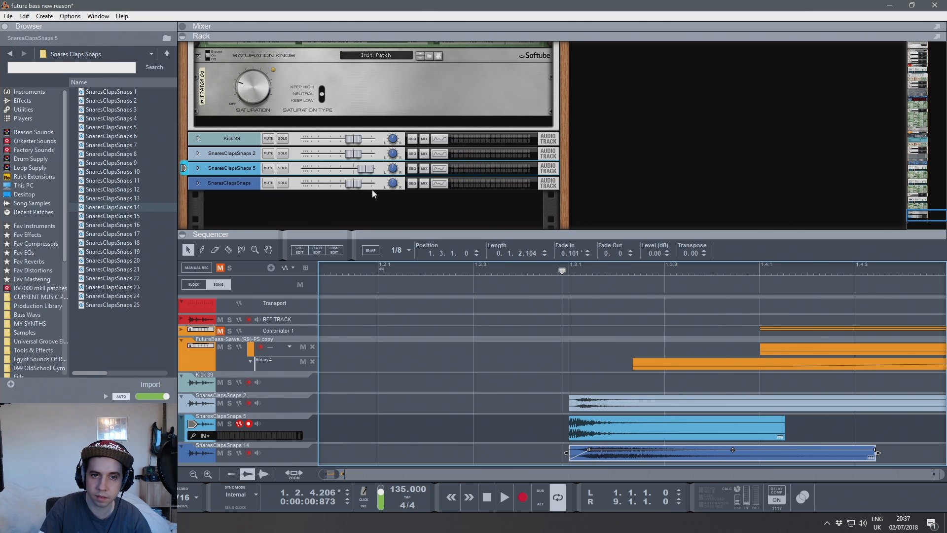
# Step: Lower the SnaresClapsSnaps 14 track level to about -8.39 dB while auditioning the snare layers
pyautogui.moveTo(354, 184); pyautogui.dragTo(344, 183)
pyautogui.press('space')
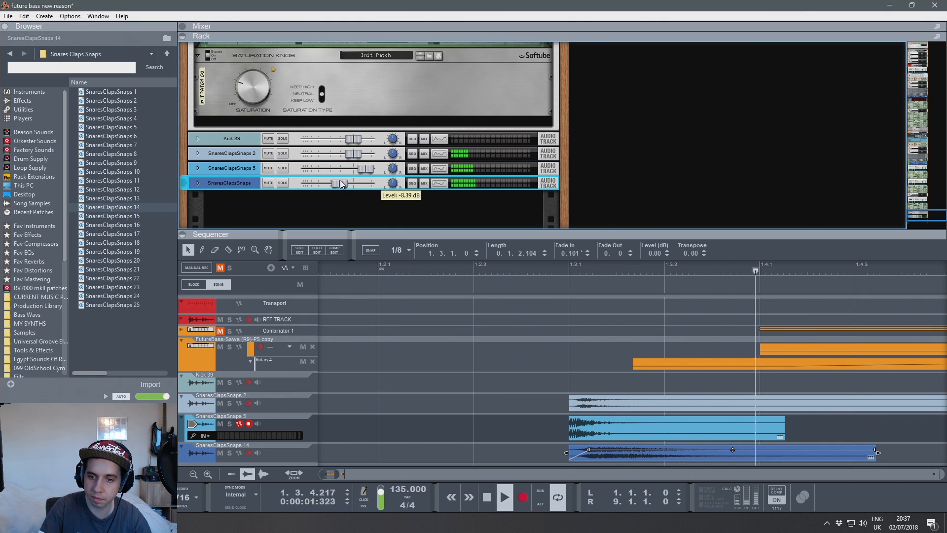
pyautogui.press('space')
pyautogui.click(551, 269)
pyautogui.press('space')
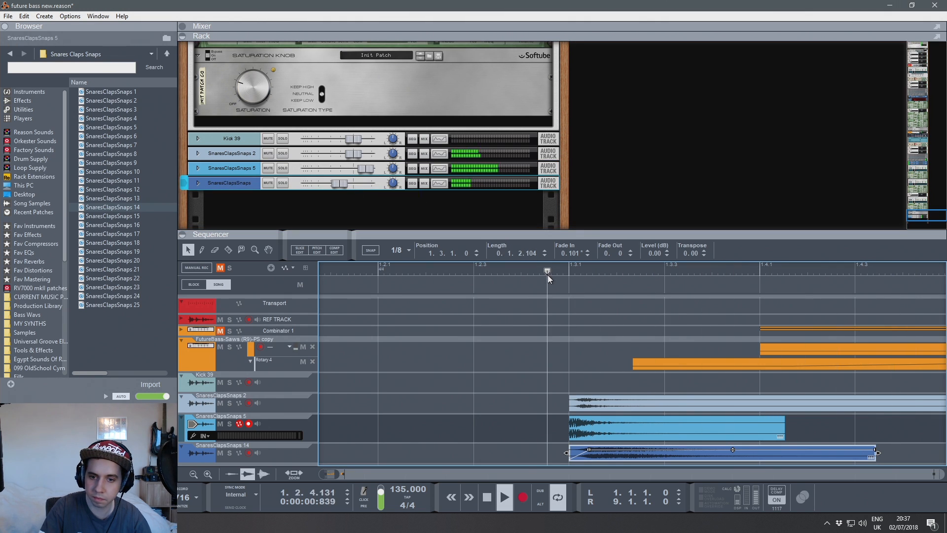
pyautogui.press('space')
# Step: Route the three SnaresClapsSnaps tracks to a new output bus and name the bus Snare
pyautogui.keyDown('shift'); pyautogui.click(544, 156); pyautogui.keyUp('shift')
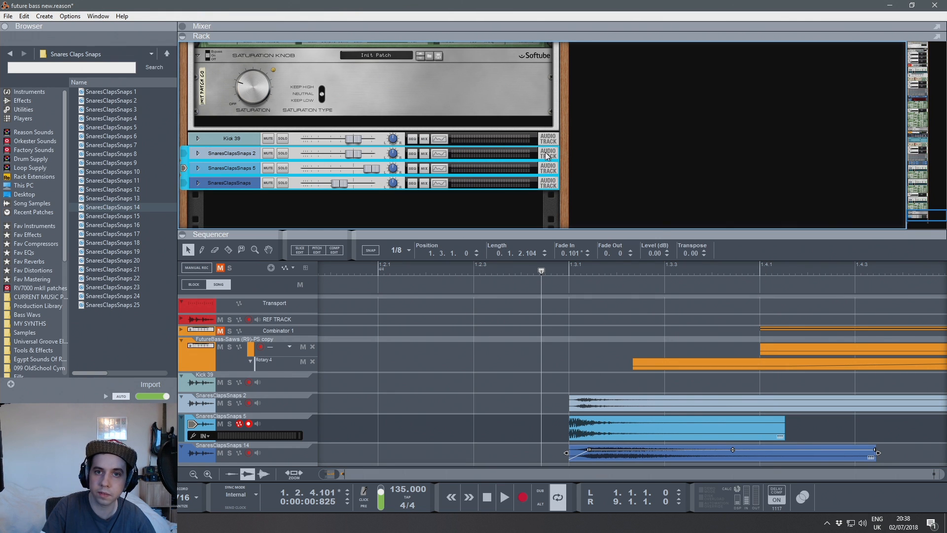
pyautogui.rightClick(546, 156)
pyautogui.moveTo(585, 380)
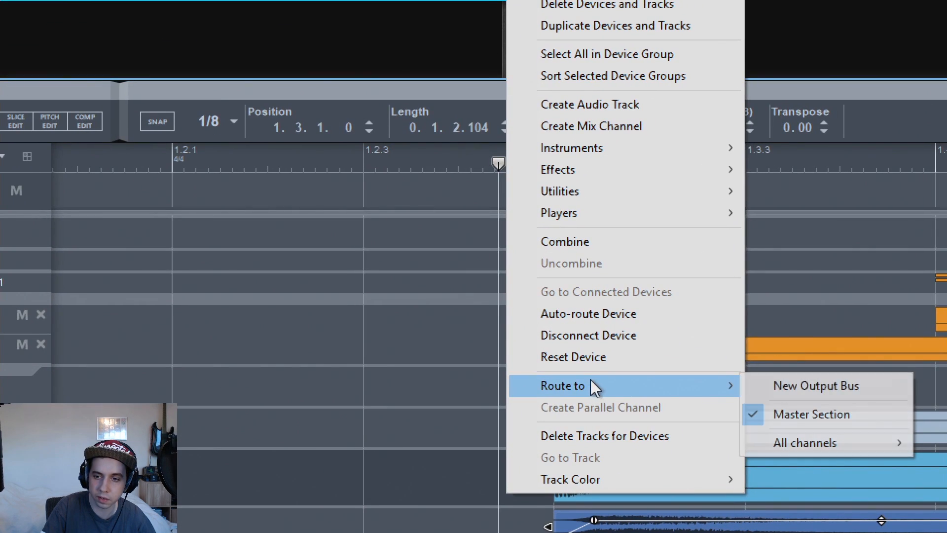
pyautogui.click(815, 386)
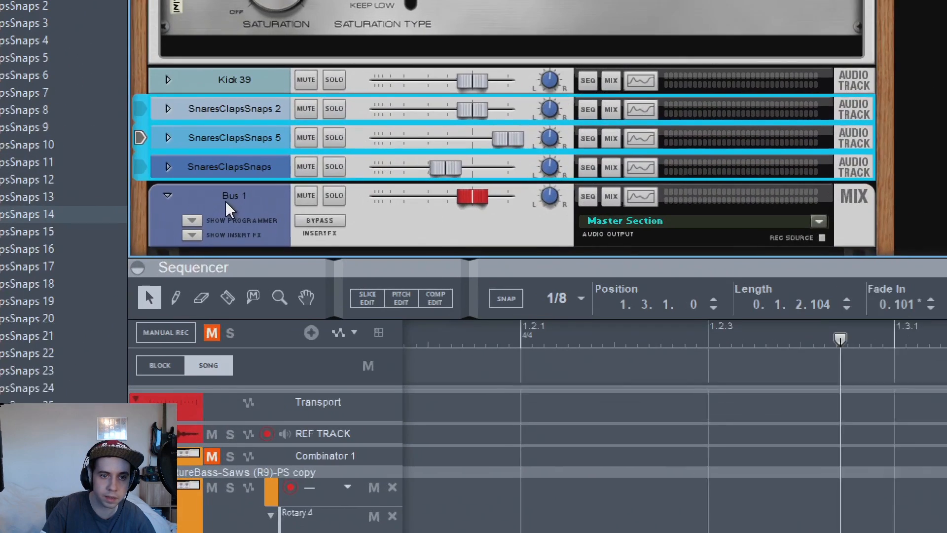
pyautogui.doubleClick(227, 196)
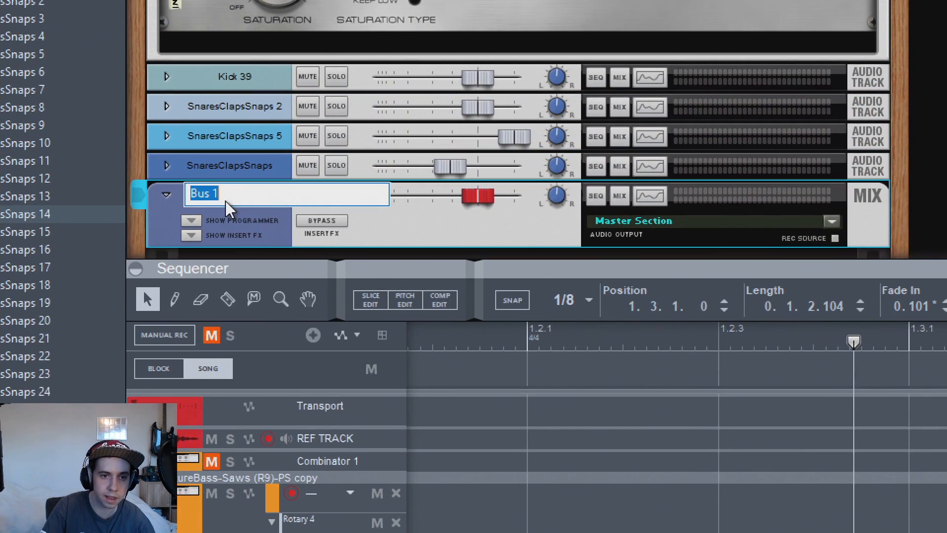
pyautogui.write('Snare')
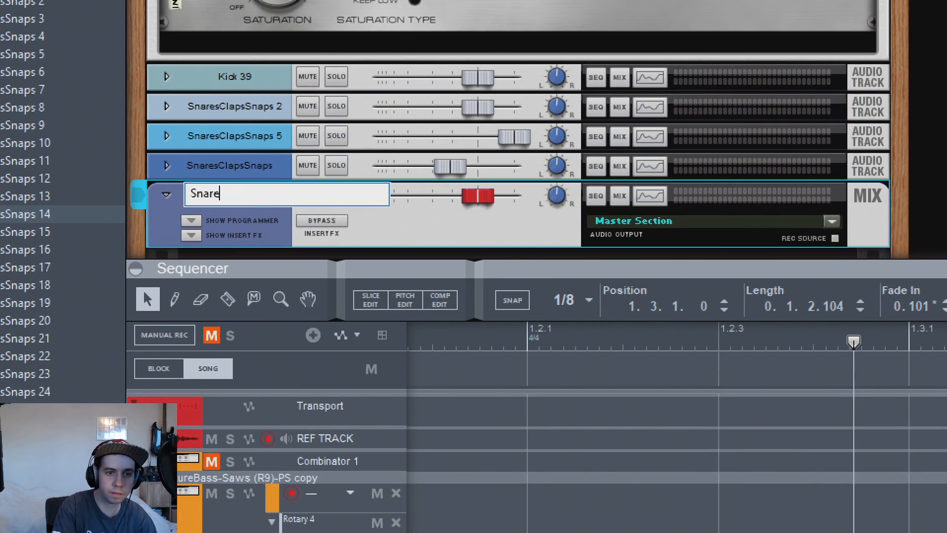
pyautogui.press('Return')
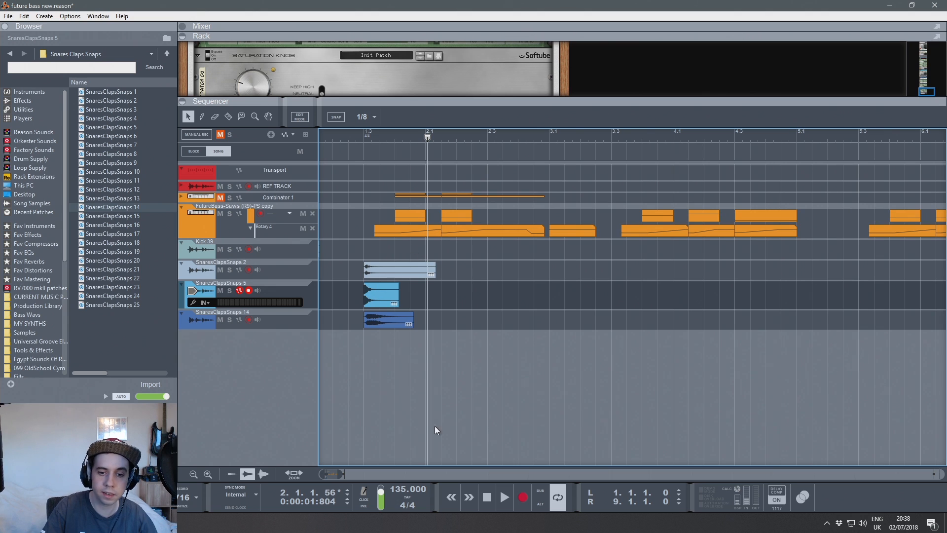
# Step: Extend the drum pattern by copying the Kick 39 clip to 1.4.1 and 2.1.3 and the layered snare clips to 2.3.1
pyautogui.moveTo(331, 471); pyautogui.dragTo(302, 473)
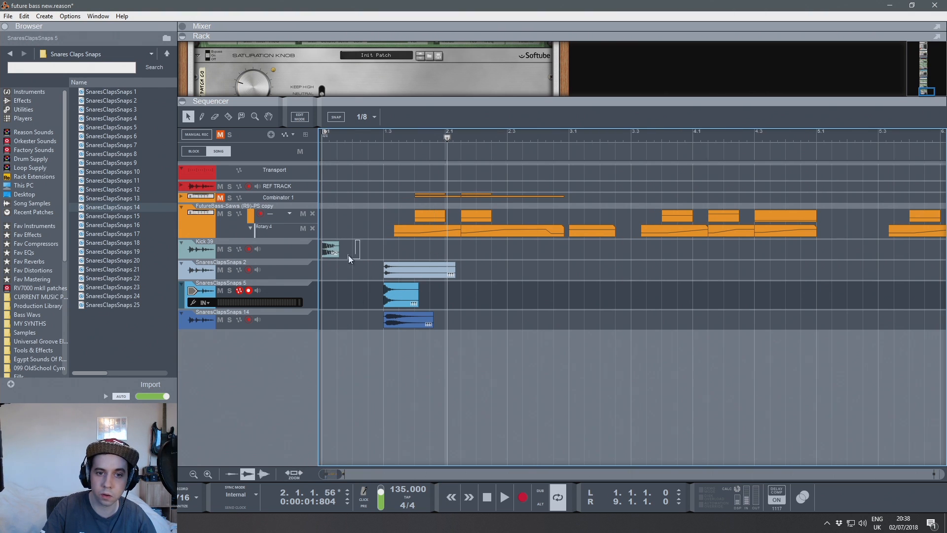
pyautogui.moveTo(339, 252); pyautogui.dragTo(473, 251)
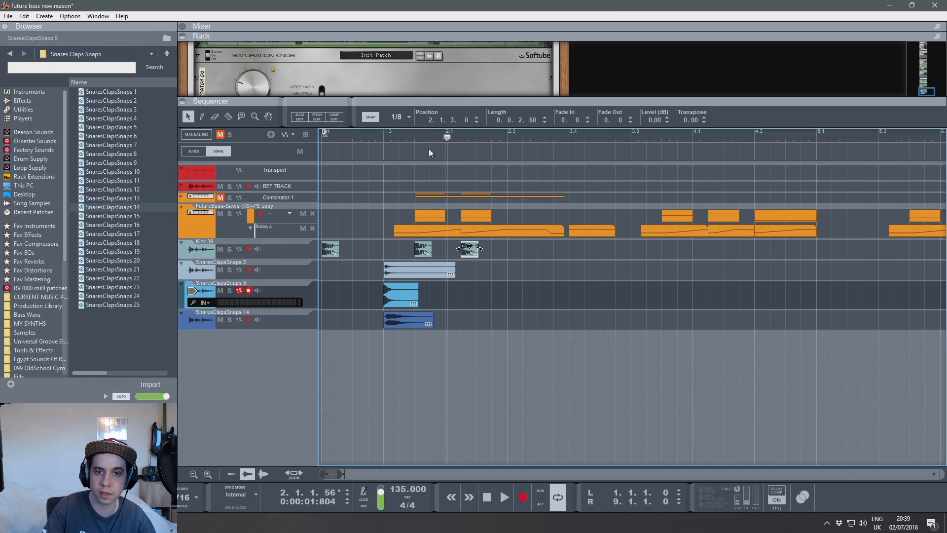
pyautogui.click(336, 138)
pyautogui.press('space')
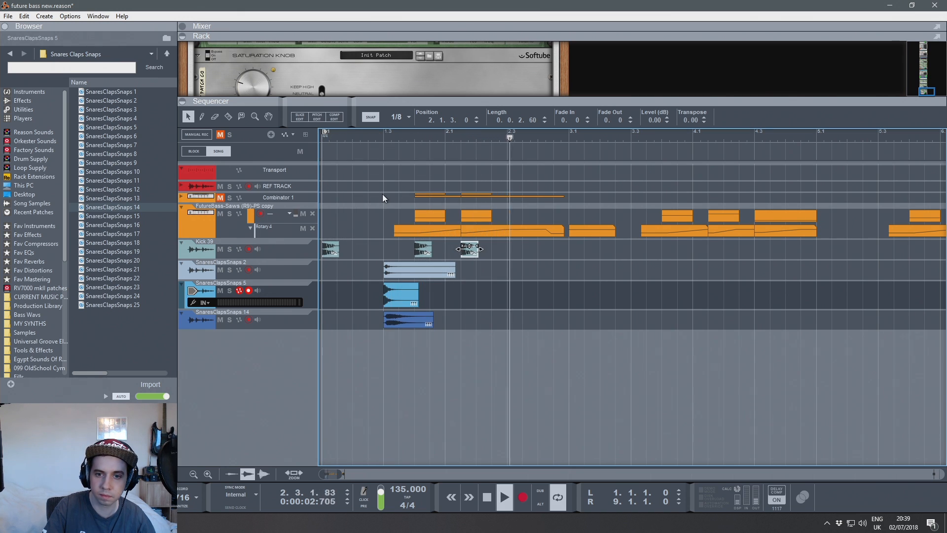
pyautogui.hotkey('ctrl', 'v')
pyautogui.press('space')
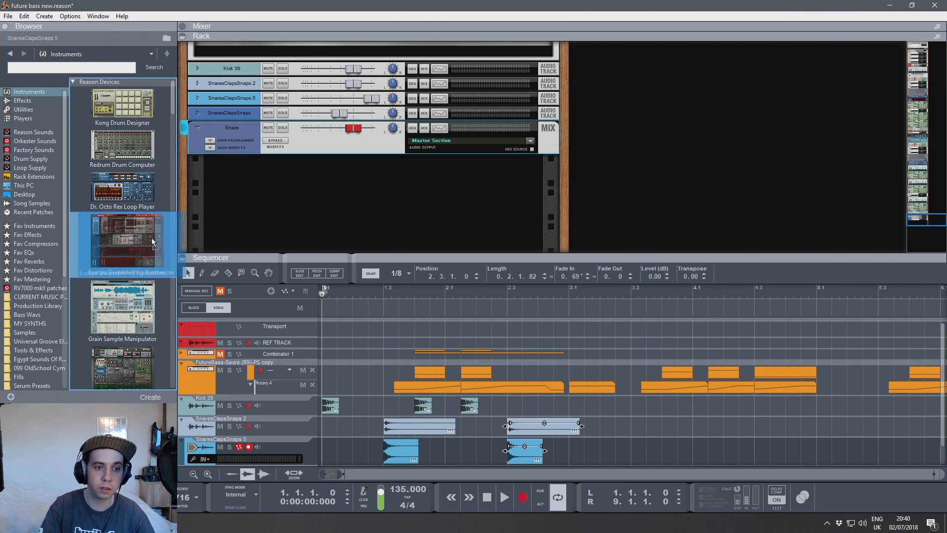
# Step: Add a Europa synthesizer to the rack below the Snare bus and load the Stroll patch from the Poly folder
pyautogui.moveTo(152, 238); pyautogui.dragTo(393, 215)
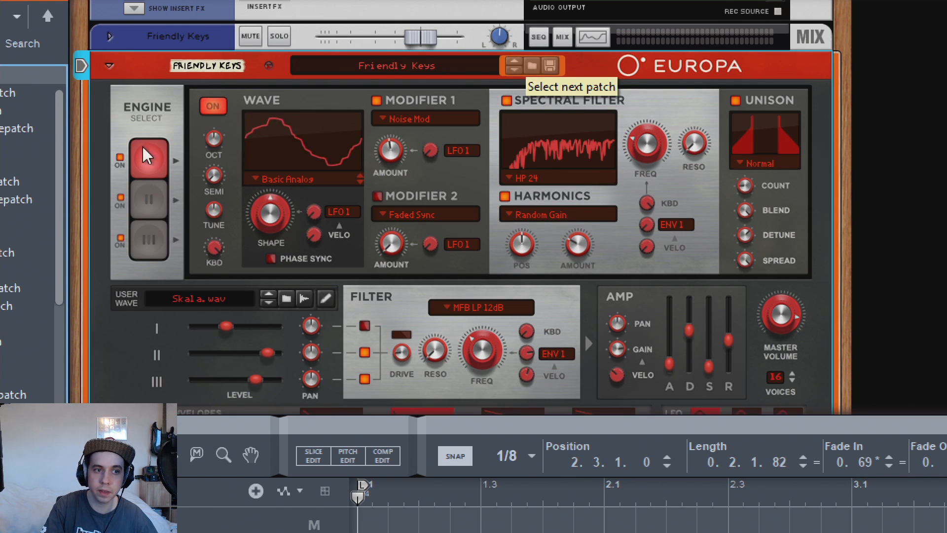
pyautogui.click(532, 66)
pyautogui.scroll(-7, 214, 275)
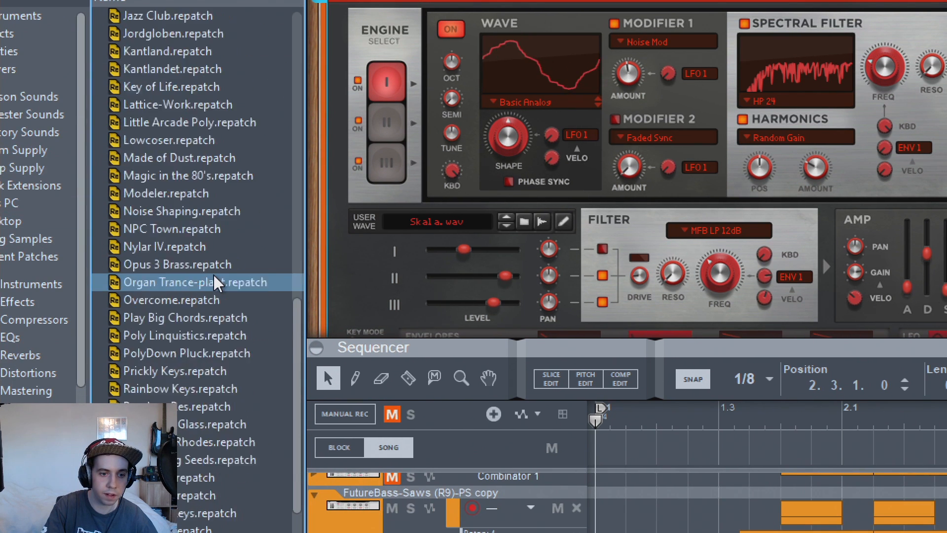
pyautogui.scroll(-5, 215, 274)
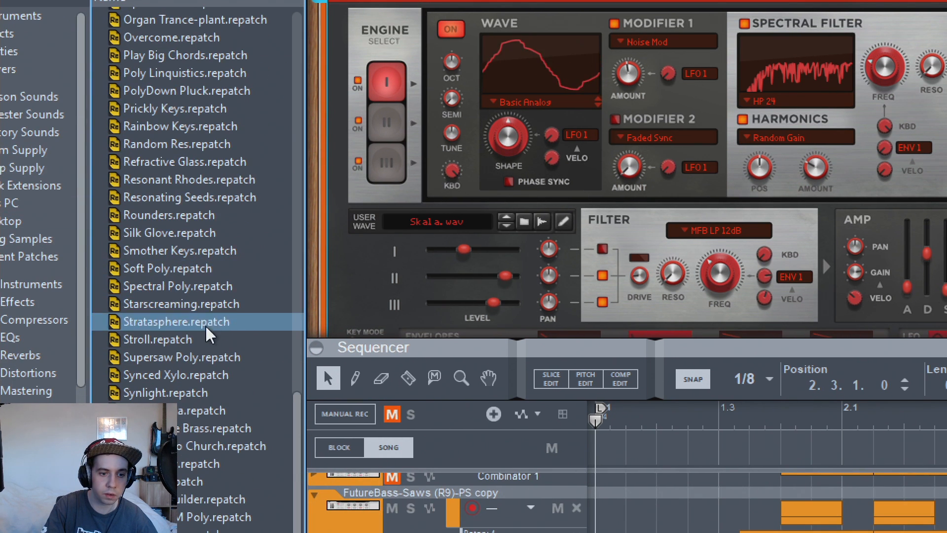
pyautogui.moveTo(180, 339); pyautogui.dragTo(705, 27)
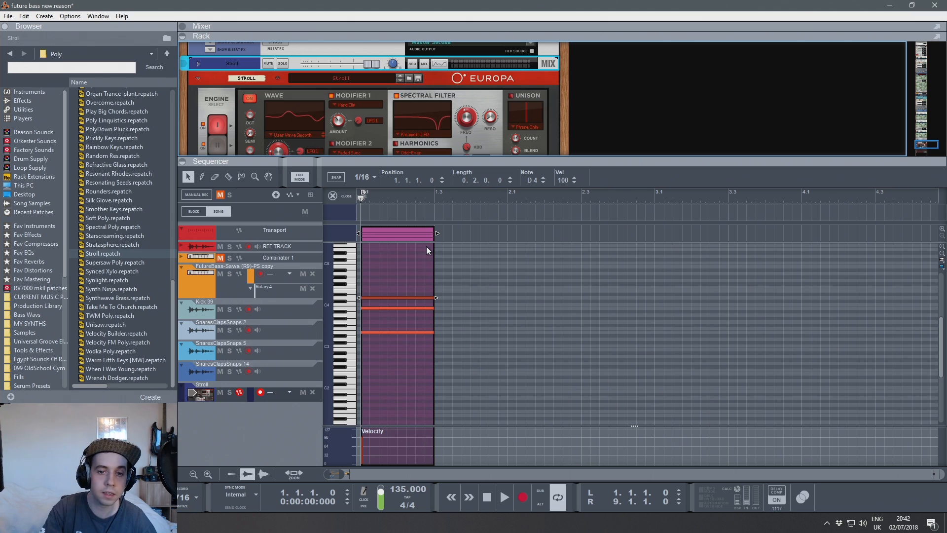
# Step: Set the beat-synced rate of Europa's envelope 2 to 1/8T and audition the chord clip
pyautogui.press('space')
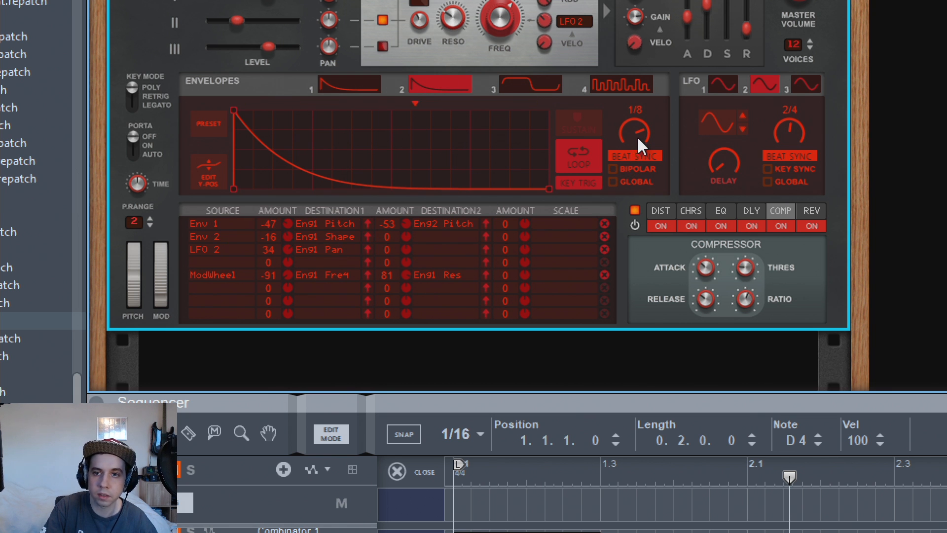
pyautogui.moveTo(633, 130); pyautogui.dragTo(629, 121)
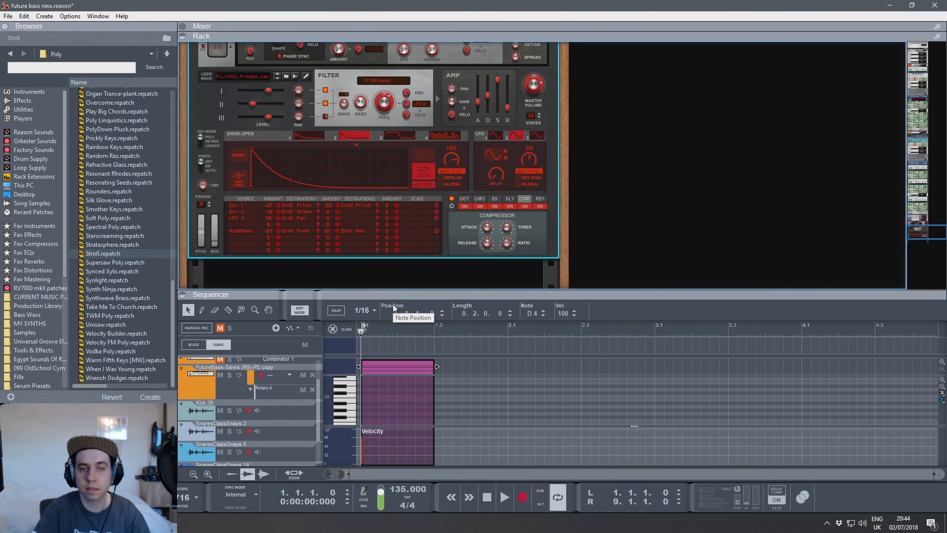
pyautogui.press('space')
pyautogui.press('space')
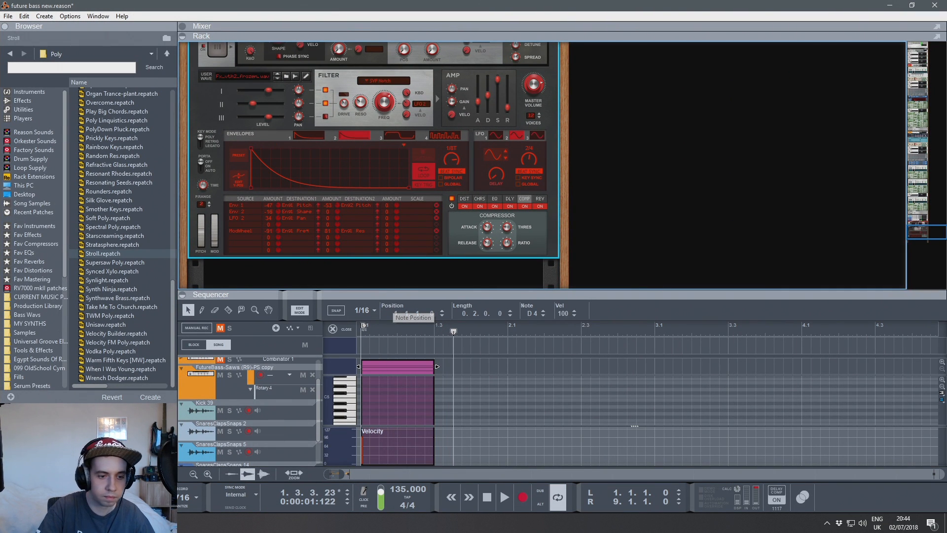
# Step: Create an automation lane for the Stroll Europa's engine 2 spectral filter frequency and open its clip for editing
pyautogui.scroll(3, 241, 185)
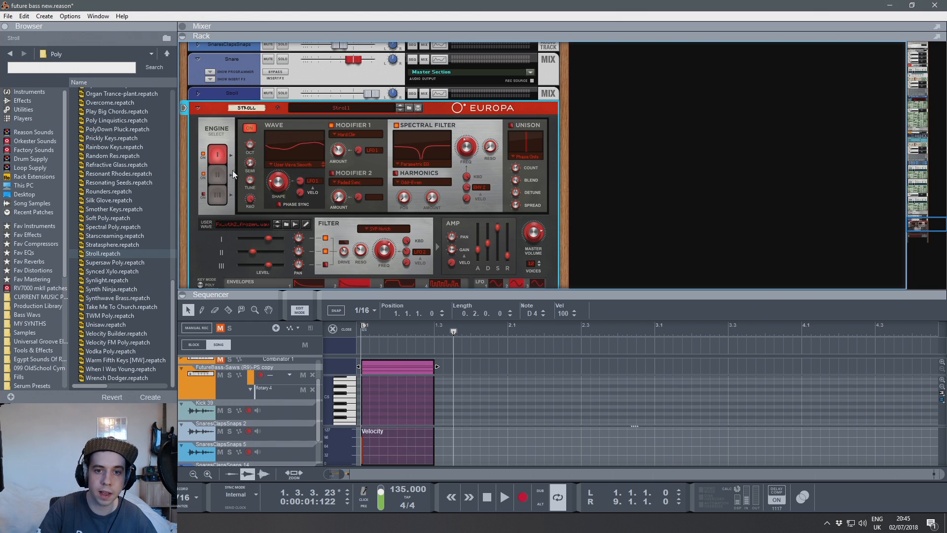
pyautogui.click(221, 174)
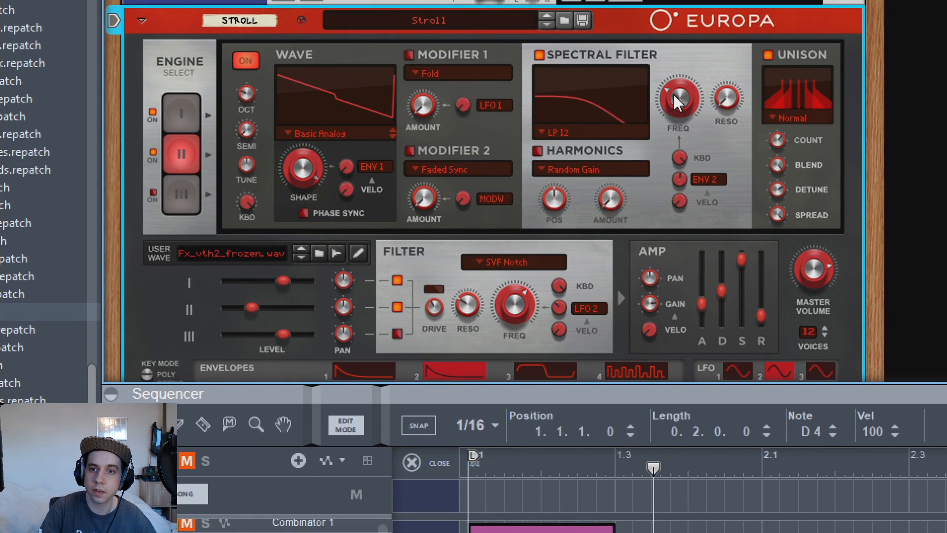
pyautogui.rightClick(683, 106)
pyautogui.click(706, 120)
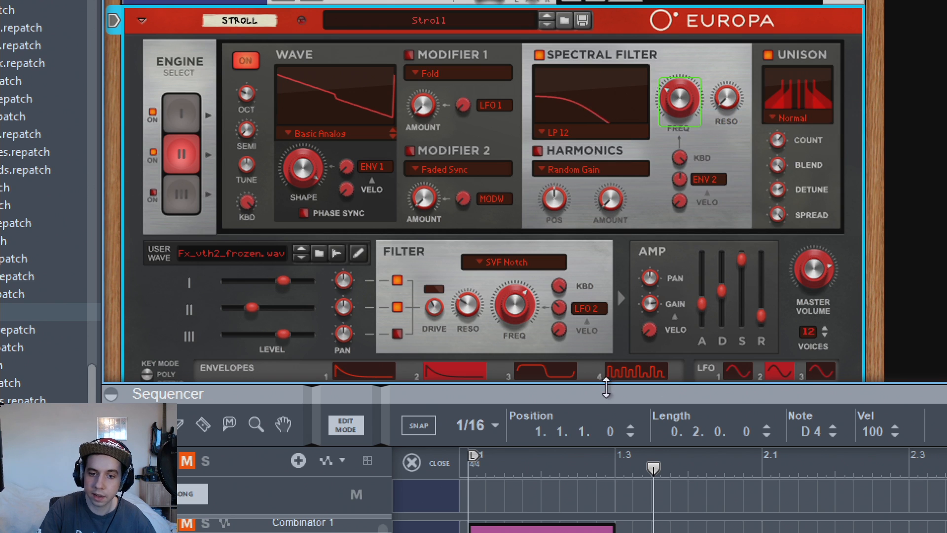
pyautogui.moveTo(606, 388); pyautogui.dragTo(602, 92)
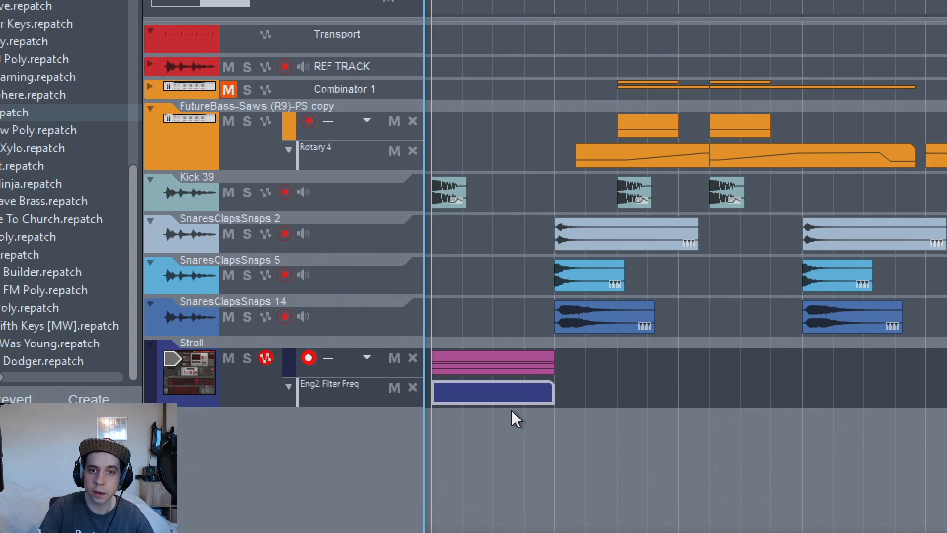
pyautogui.doubleClick(556, 393)
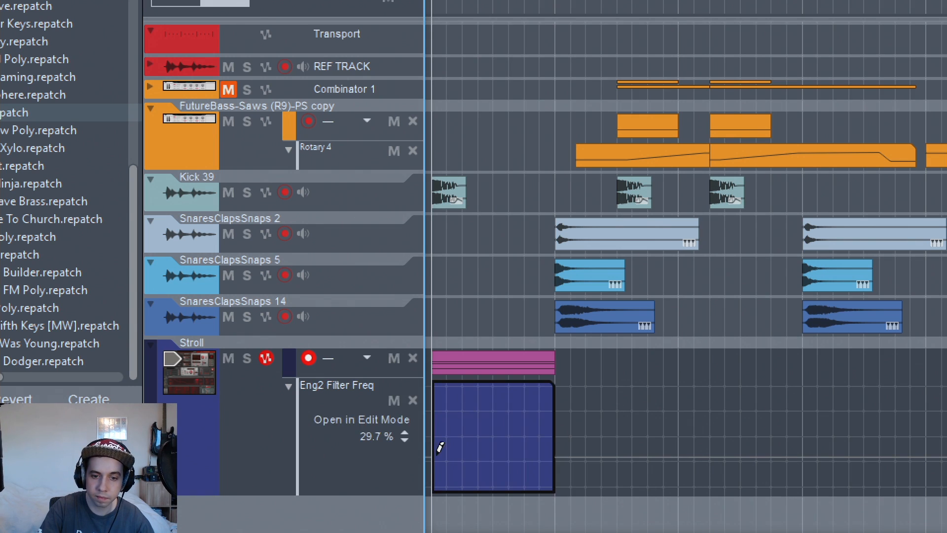
# Step: Draw a rising filter frequency ramp across the Stroll automation clip, ending at 72.5%, and play it back from the start
pyautogui.click(434, 461)
pyautogui.click(549, 414)
pyautogui.press('space')
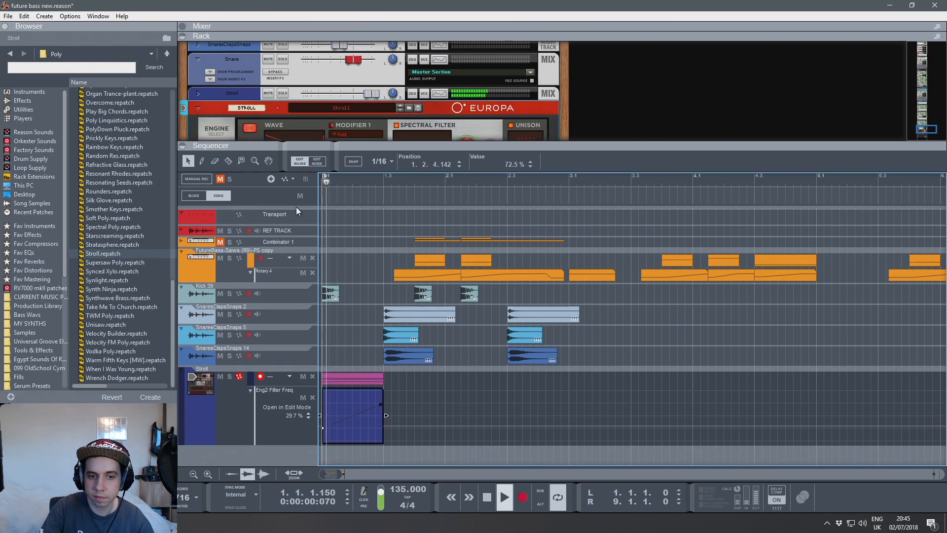
pyautogui.moveTo(329, 183); pyautogui.dragTo(320, 192)
pyautogui.press('space')
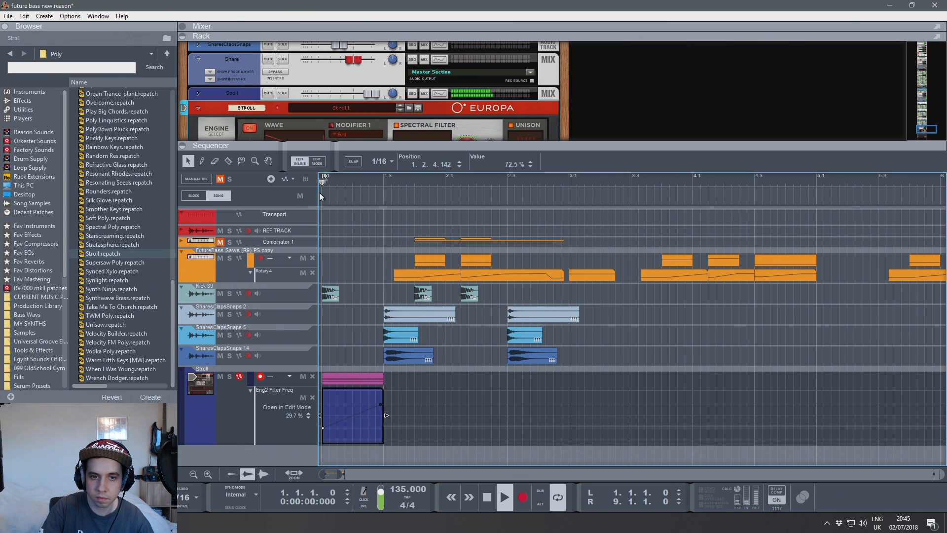
pyautogui.press('space')
pyautogui.click(347, 268)
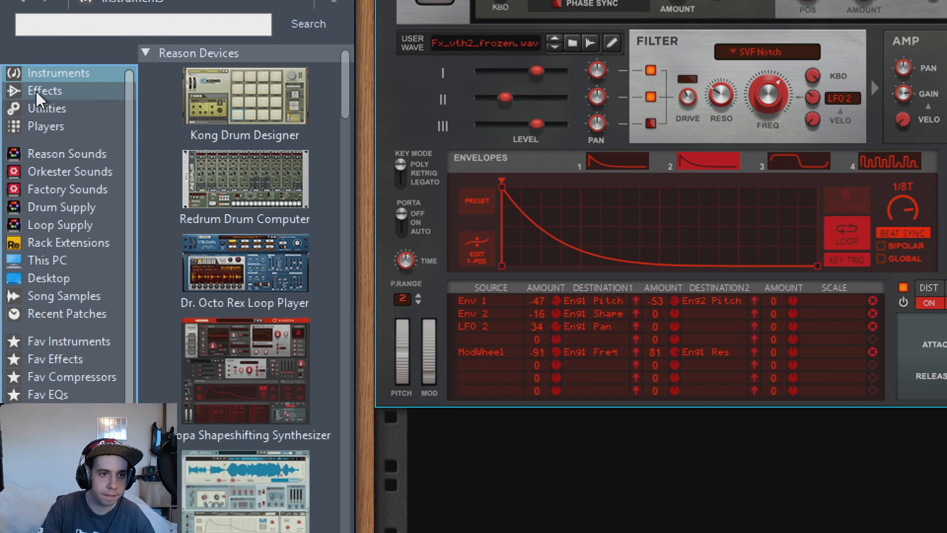
# Step: Add a Scream 4 Distortion after Europa, set its damage control to 42 and switch off its Body section
pyautogui.click(37, 90)
pyautogui.moveTo(201, 385); pyautogui.dragTo(568, 321)
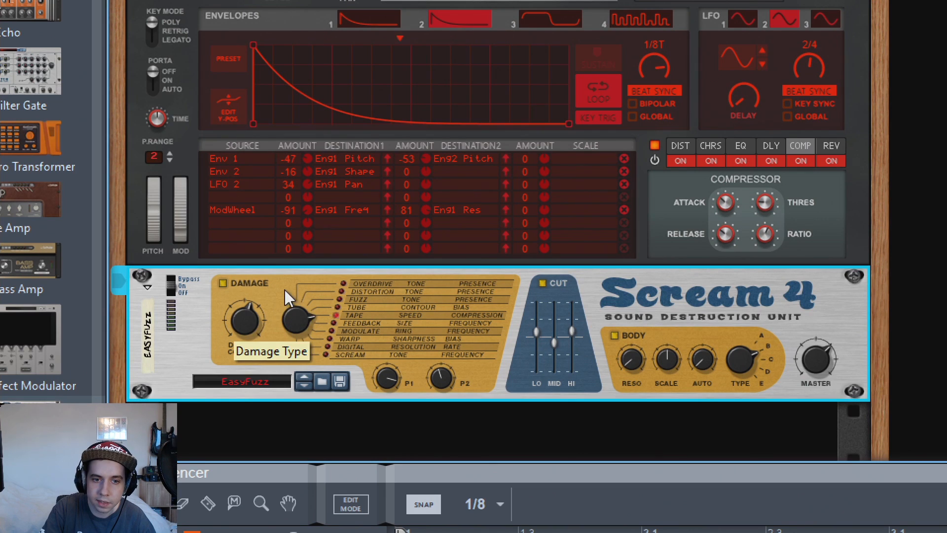
pyautogui.moveTo(247, 286); pyautogui.dragTo(246, 293)
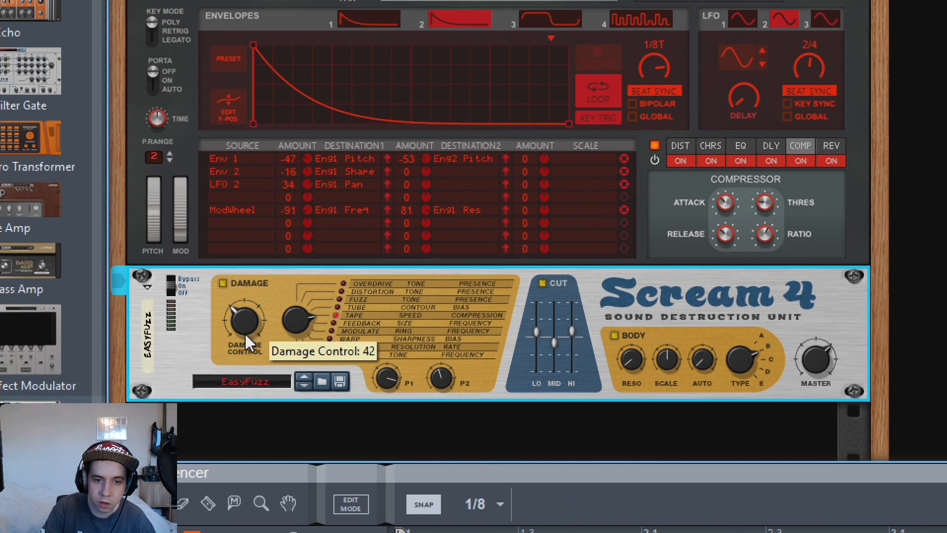
pyautogui.click(620, 337)
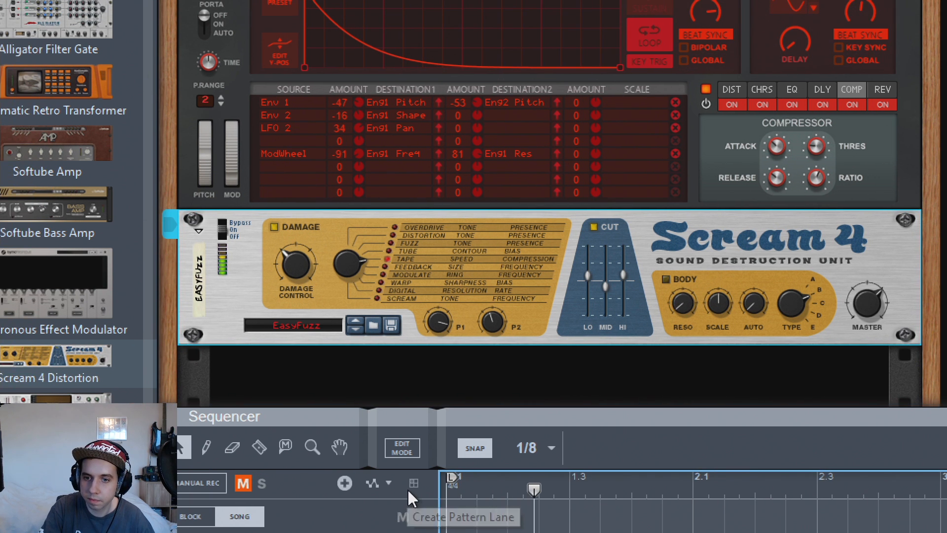
pyautogui.press('space')
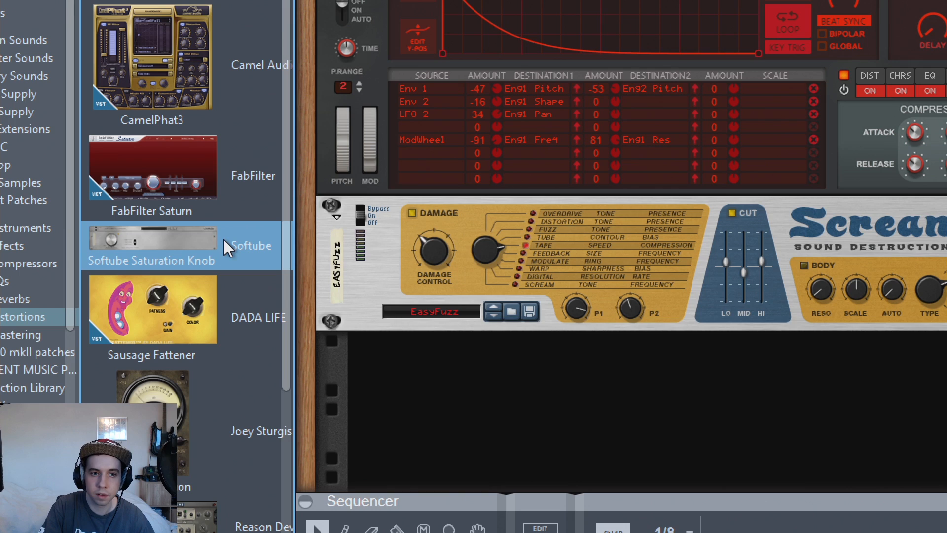
# Step: Add a Softube Saturation Knob below the Scream 4, set its saturation to 2.0 and audition the sound
pyautogui.moveTo(224, 242); pyautogui.dragTo(600, 370)
pyautogui.moveTo(421, 392); pyautogui.dragTo(428, 365)
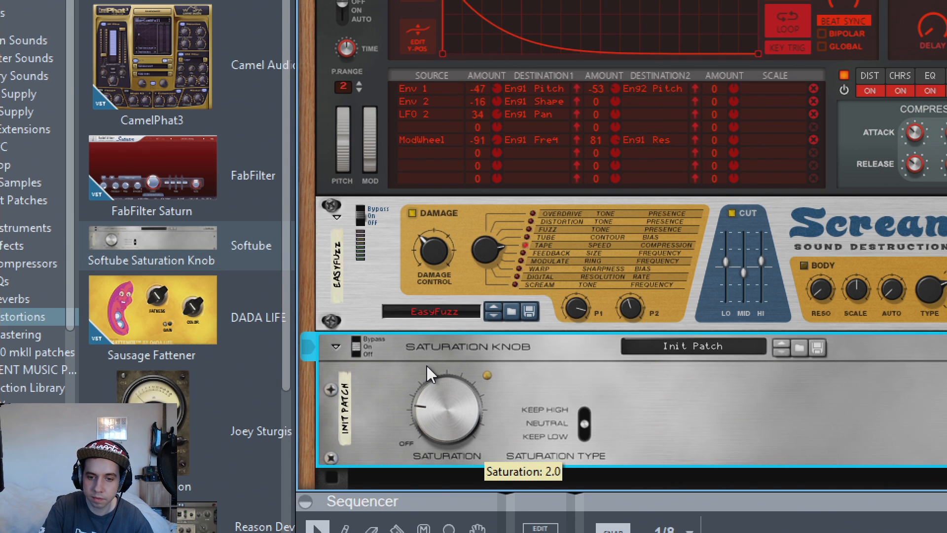
pyautogui.press('space')
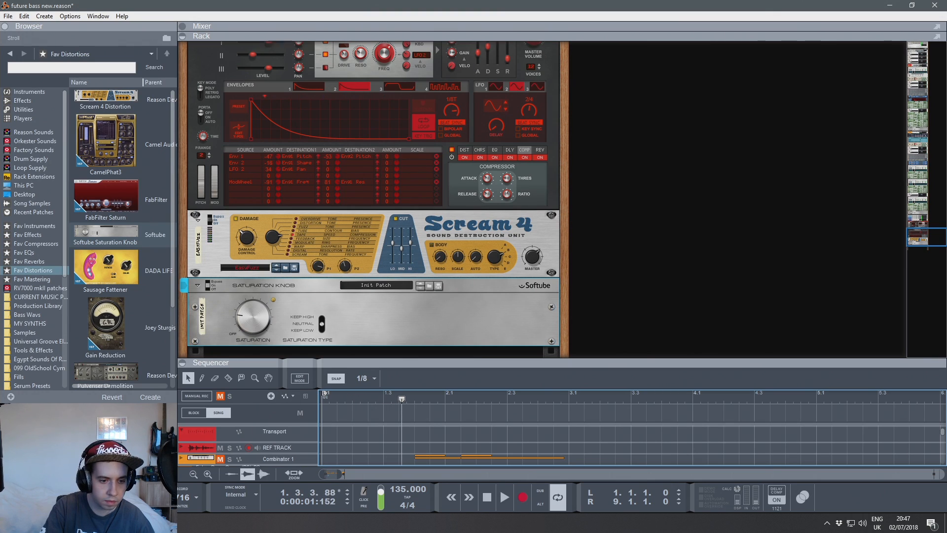
# Step: Add a line mixer below the Saturation Knob, feeding the knob's outputs into channel 1 and the mixer's master out to the track
pyautogui.scroll(-3, 311, 209)
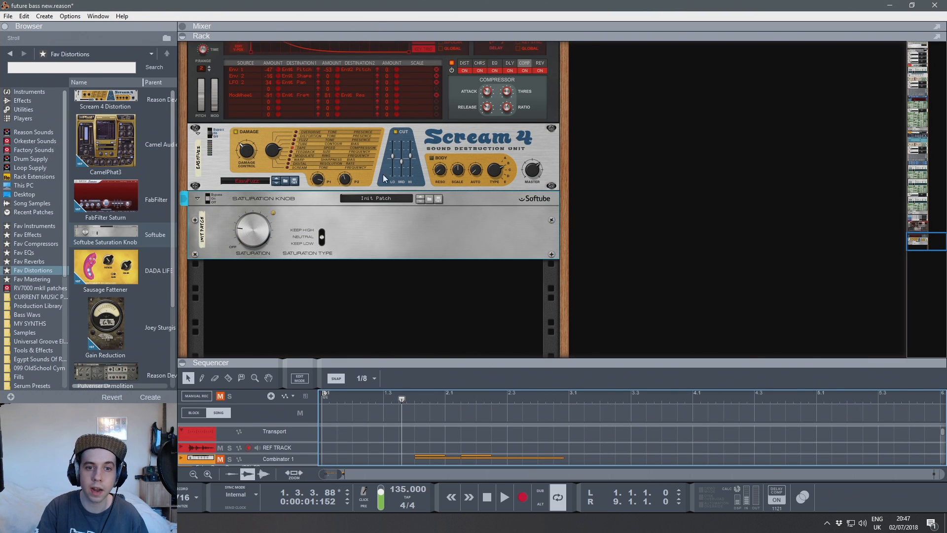
pyautogui.click(32, 118)
pyautogui.click(31, 110)
pyautogui.moveTo(112, 367); pyautogui.dragTo(651, 389)
pyautogui.press('Tab')
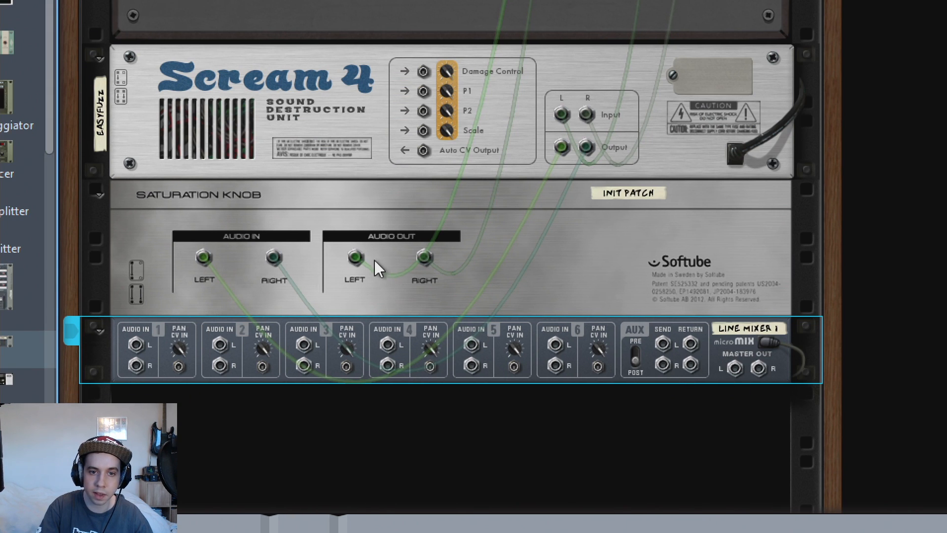
pyautogui.moveTo(358, 254); pyautogui.dragTo(734, 368)
pyautogui.moveTo(424, 257); pyautogui.dragTo(758, 369)
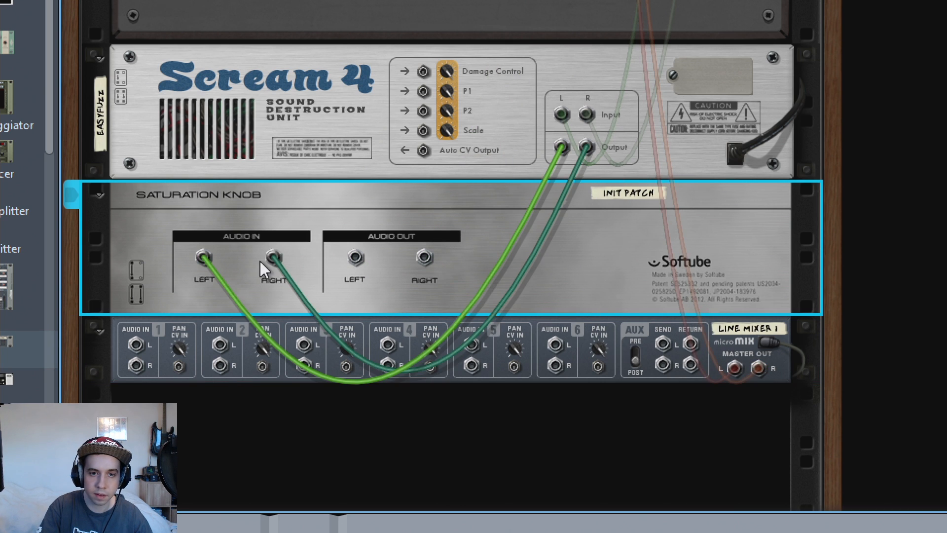
pyautogui.moveTo(351, 254)
pyautogui.mouseDown()
pyautogui.moveTo(120, 332)
pyautogui.moveTo(137, 345)
pyautogui.moveTo(123, 333)
pyautogui.moveTo(407, 323)
pyautogui.mouseUp()
# Step: Place a copy of the Scream 4 on the line mixer's aux send and return, using the Modulate damage type
pyautogui.press('Tab')
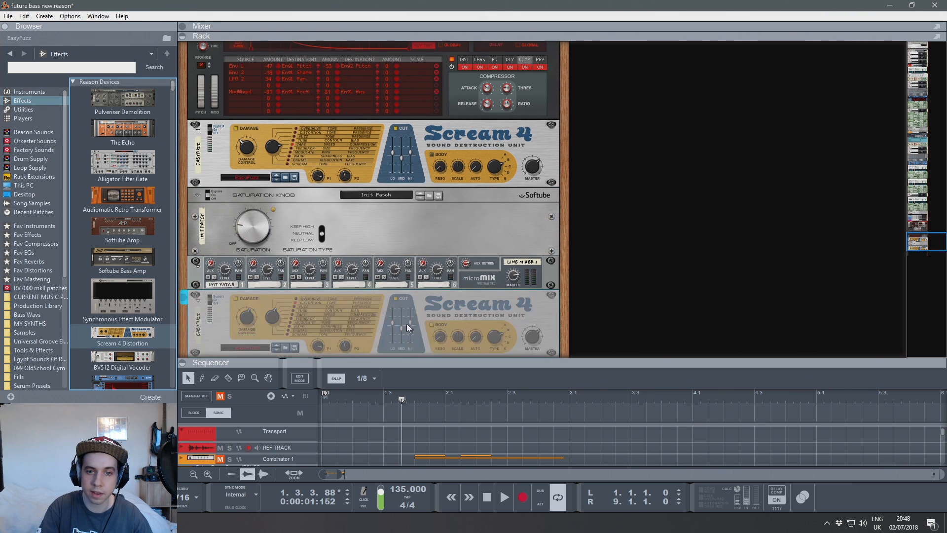
pyautogui.press('Tab')
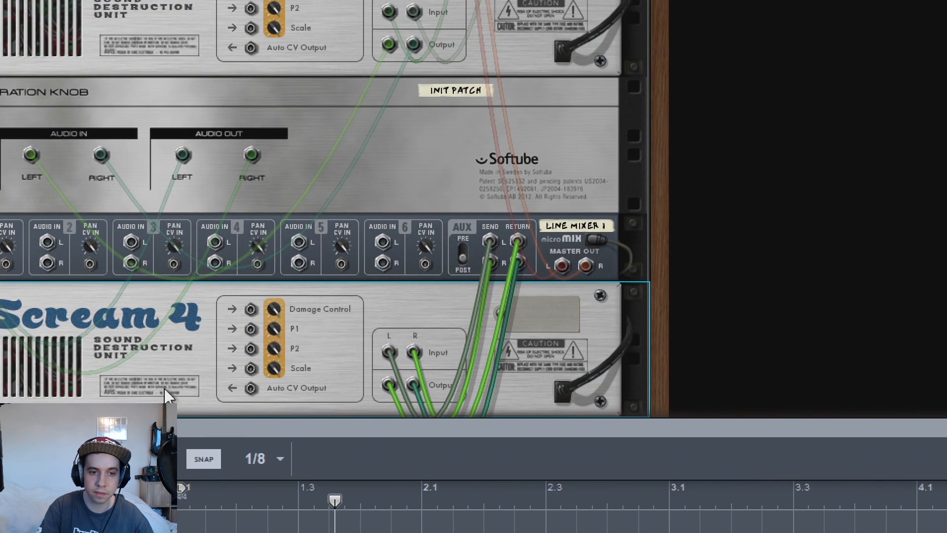
pyautogui.press('Tab')
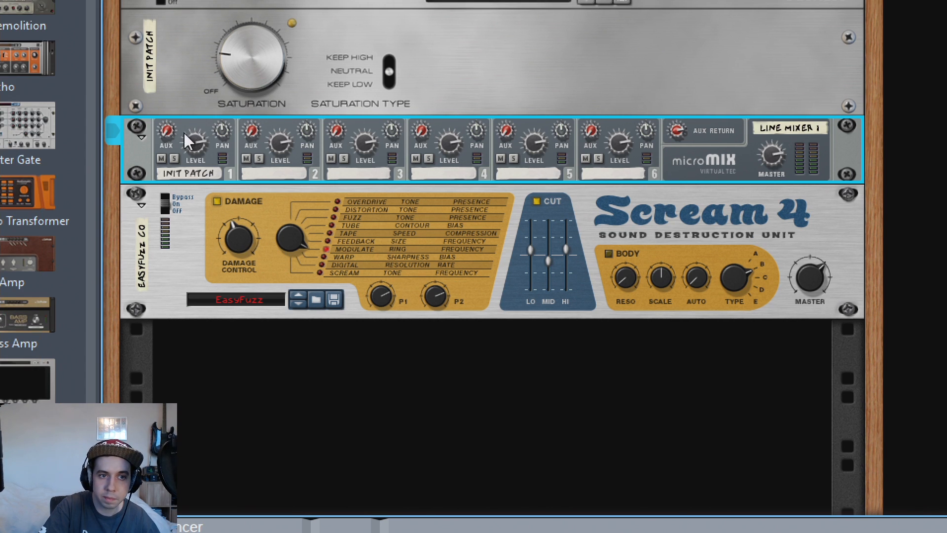
# Step: Set the line mixer's channel 1 aux send to 79, turn down the aux return and play back the result
pyautogui.moveTo(163, 101)
pyautogui.mouseDown()
pyautogui.moveTo(164, 92)
pyautogui.moveTo(178, 103)
pyautogui.mouseUp()
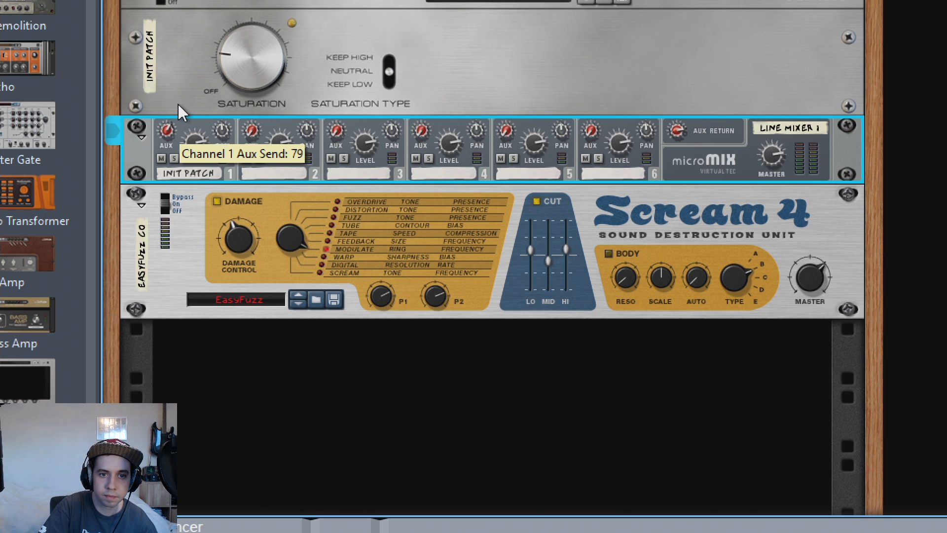
pyautogui.moveTo(684, 127); pyautogui.dragTo(693, 181)
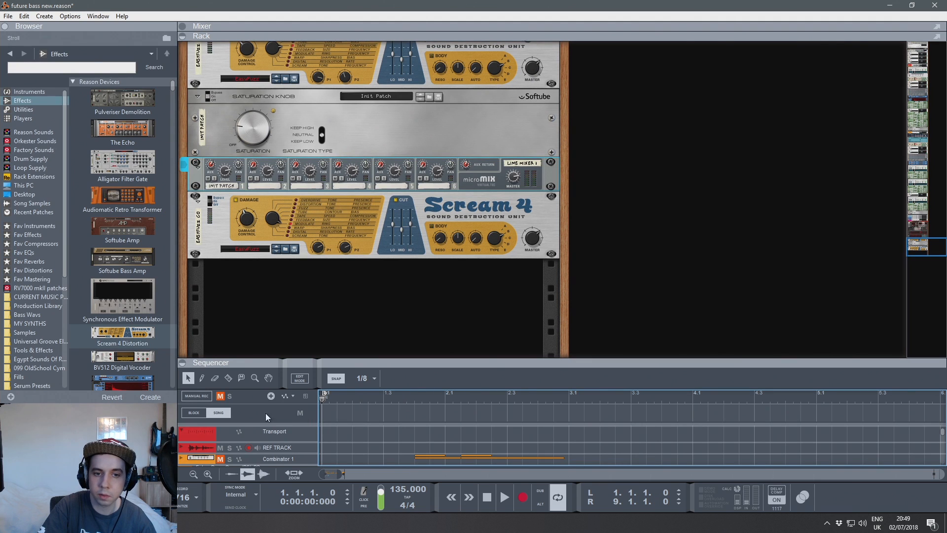
pyautogui.scroll(3, 414, 236)
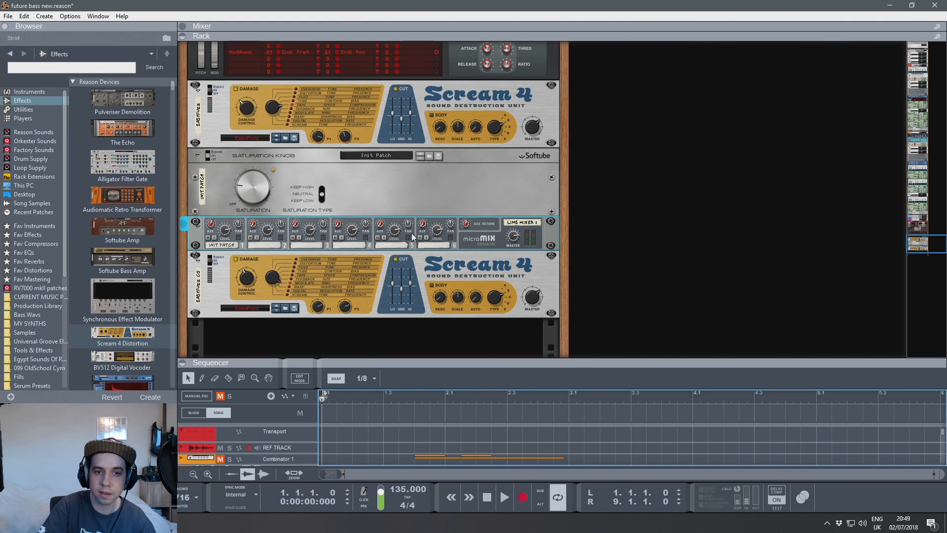
pyautogui.press('space')
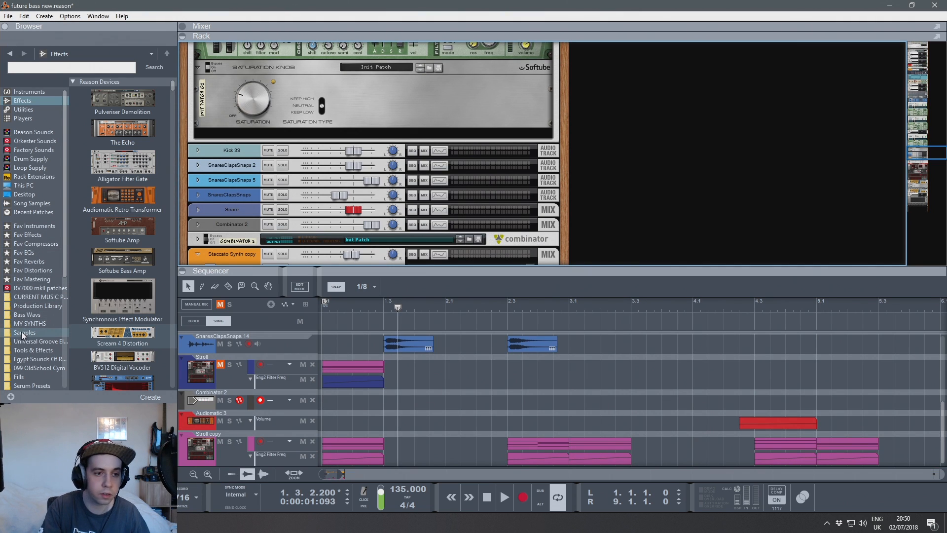
# Step: Load the dynamic control Combinator from Tools & Effects into the rack and show its devices
pyautogui.click(30, 350)
pyautogui.moveTo(107, 198); pyautogui.dragTo(638, 171)
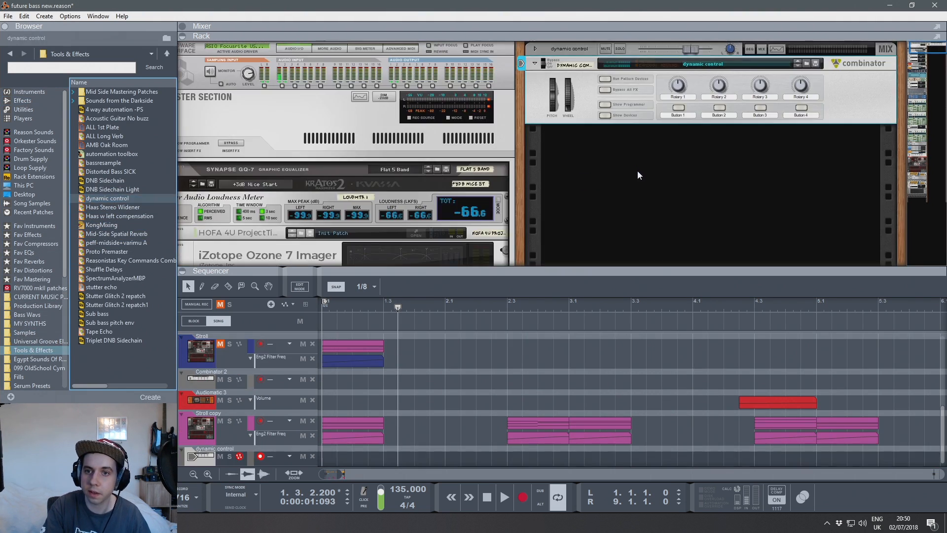
pyautogui.click(606, 115)
pyautogui.click(606, 116)
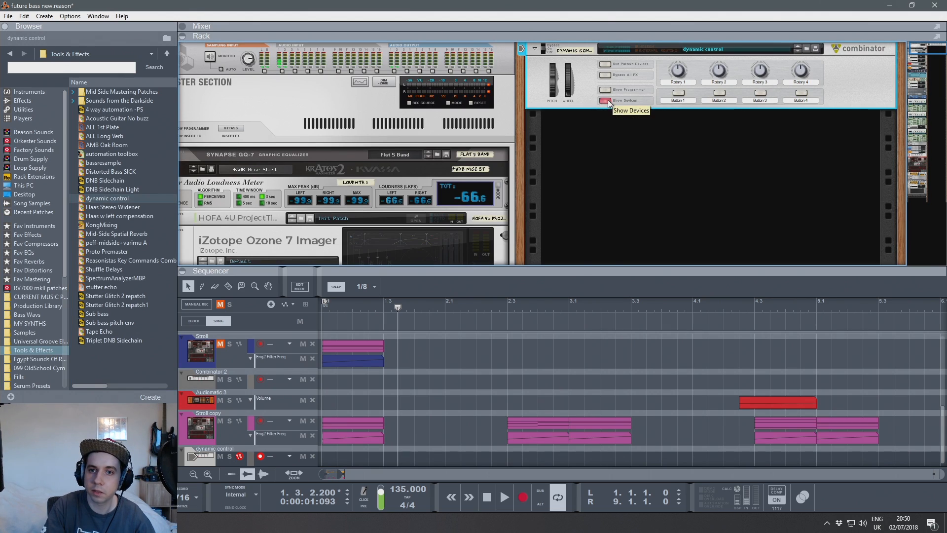
pyautogui.click(605, 116)
pyautogui.press('Tab')
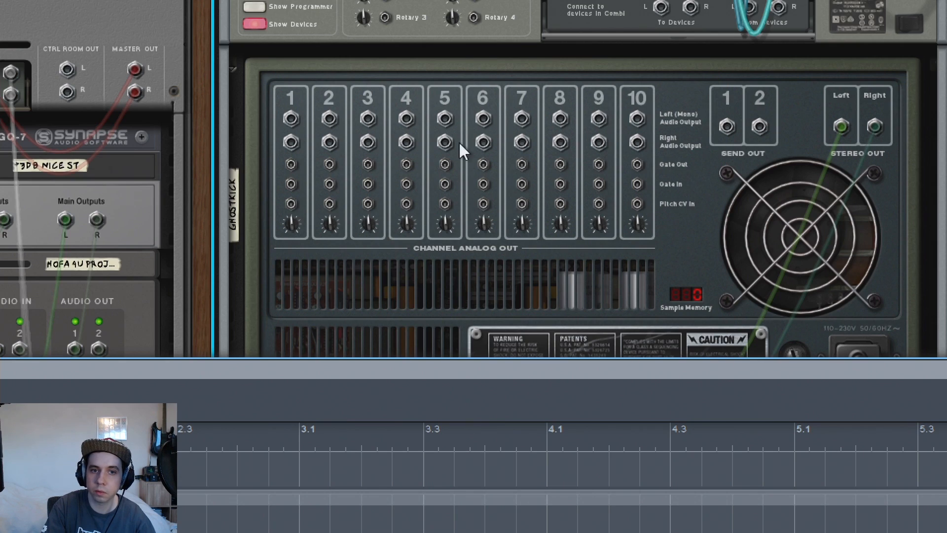
pyautogui.moveTo(290, 119); pyautogui.dragTo(754, 11)
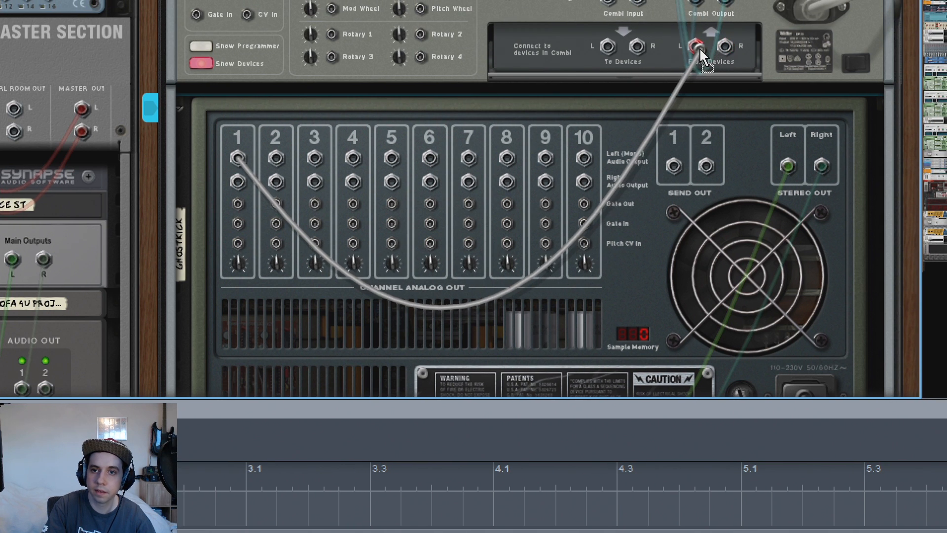
pyautogui.press('Tab')
pyautogui.click(285, 103)
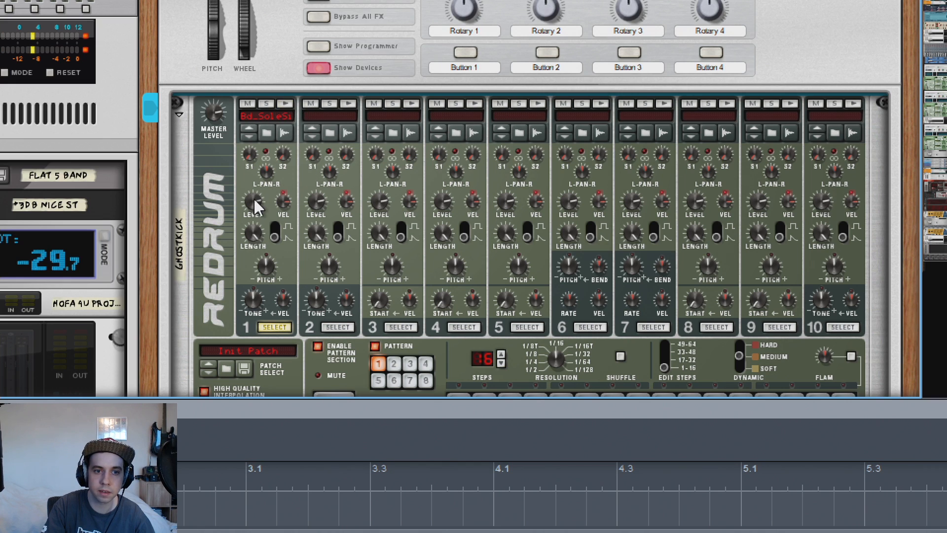
pyautogui.moveTo(264, 267); pyautogui.dragTo(276, 268)
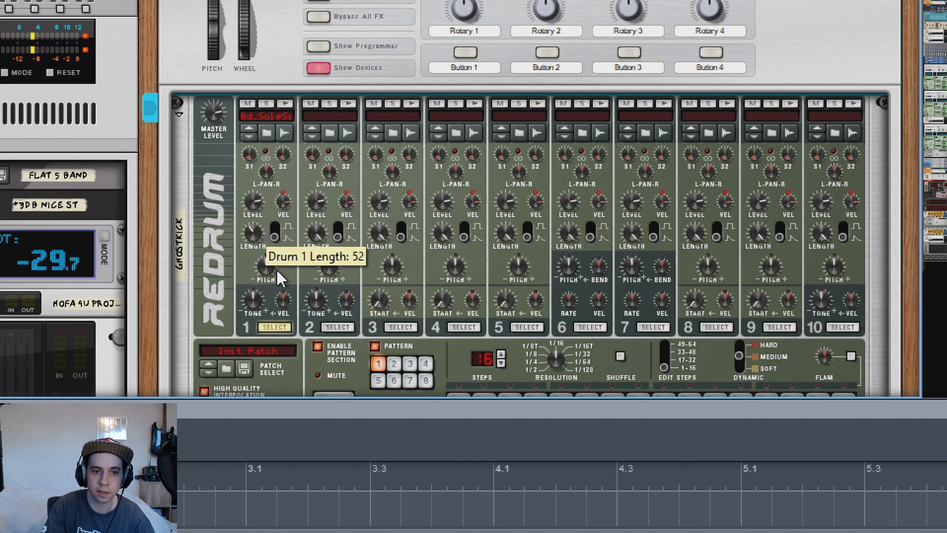
pyautogui.click(283, 101)
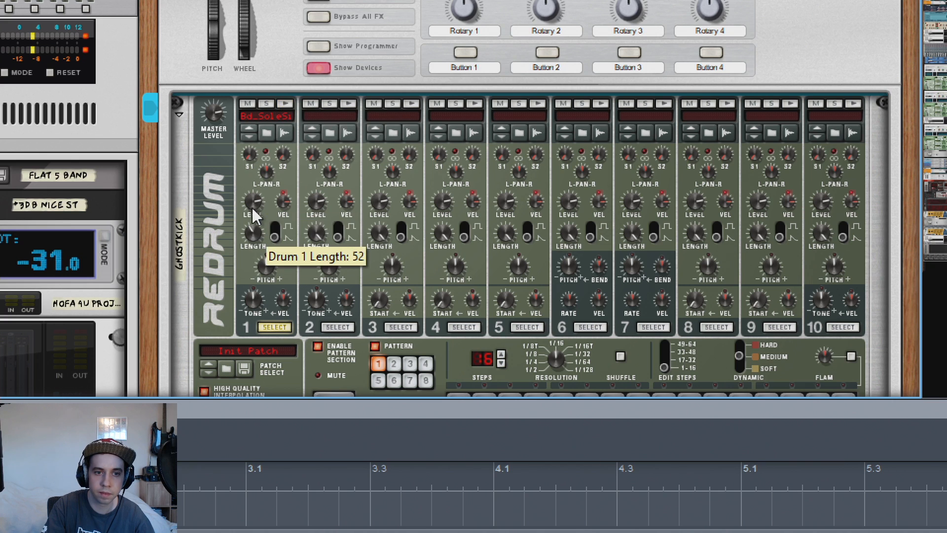
pyautogui.click(286, 103)
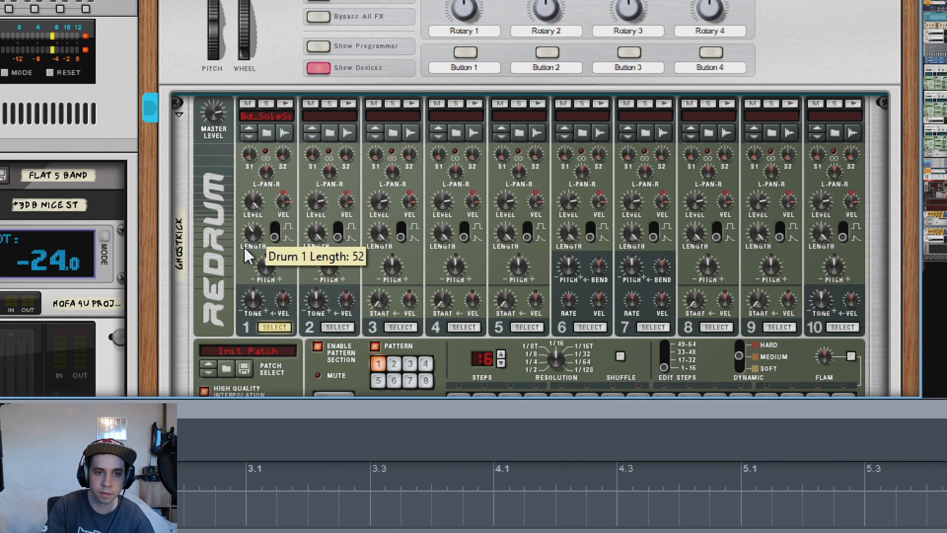
pyautogui.click(286, 102)
# Step: Connect the FutureBass-Saws mix channel's left sidechain input to a Spider Audio splitter output in the dynamic control Combinator
pyautogui.press('Tab')
pyautogui.click(707, 194)
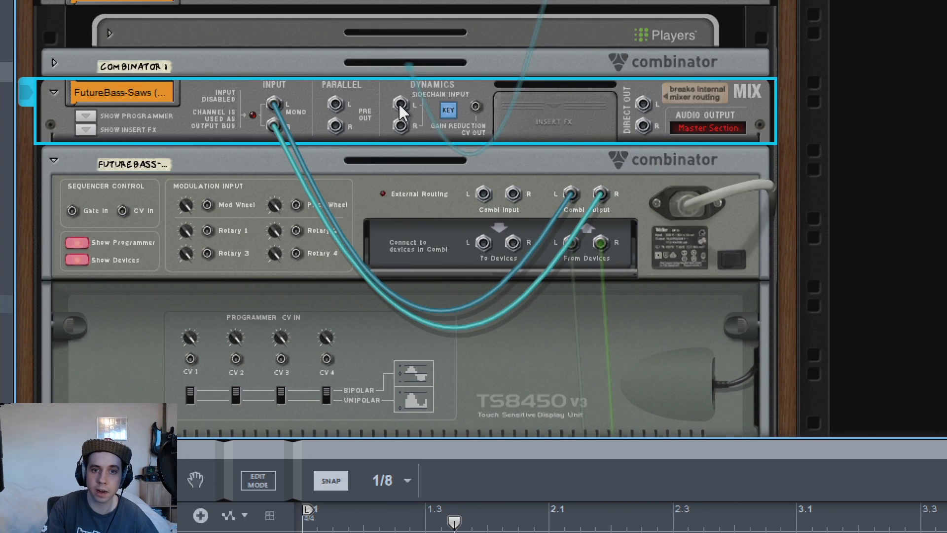
pyautogui.moveTo(399, 103); pyautogui.dragTo(666, 118)
pyautogui.scroll(-5, 419, 395)
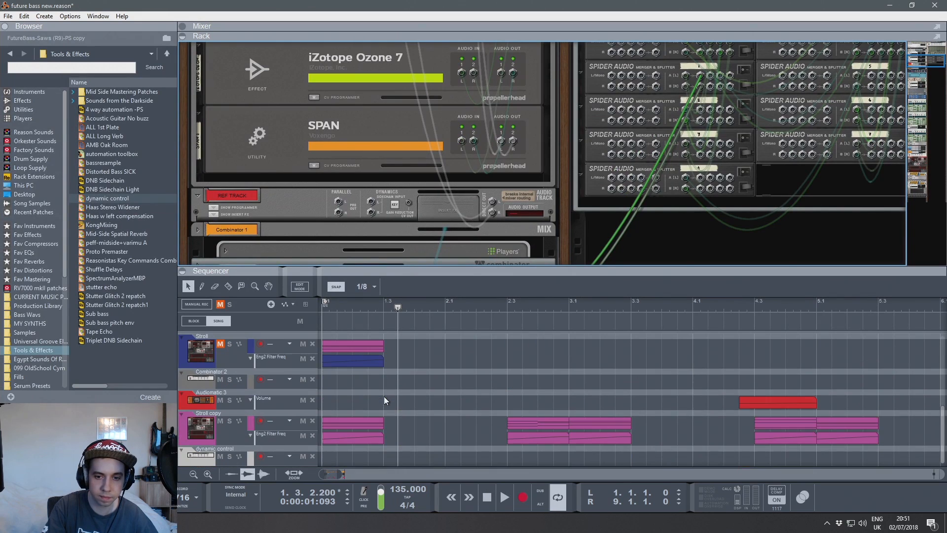
# Step: Connect the Staccato Synth copy mix channel's left sidechain input to another Spider Audio splitter output in the dynamic control Combinator
pyautogui.click(262, 425)
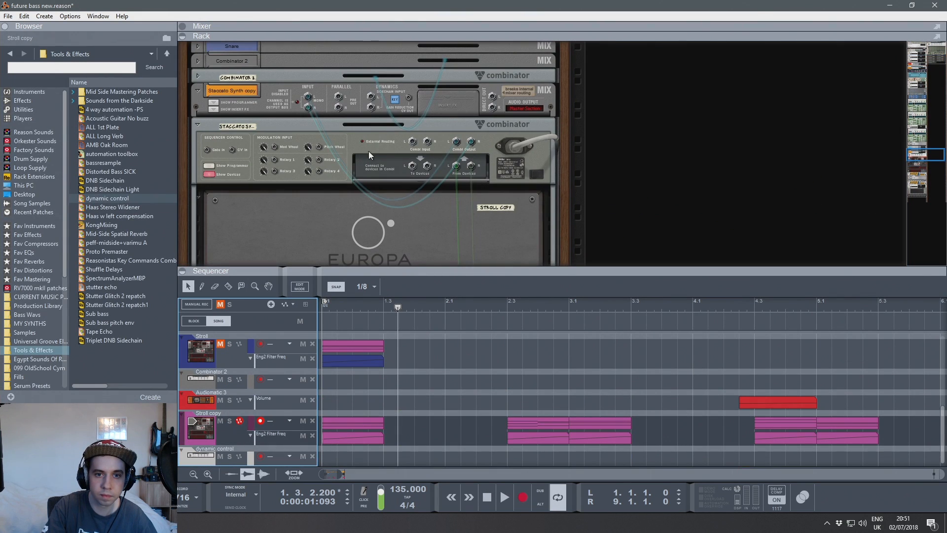
pyautogui.click(377, 102)
pyautogui.scroll(15, 730, 162)
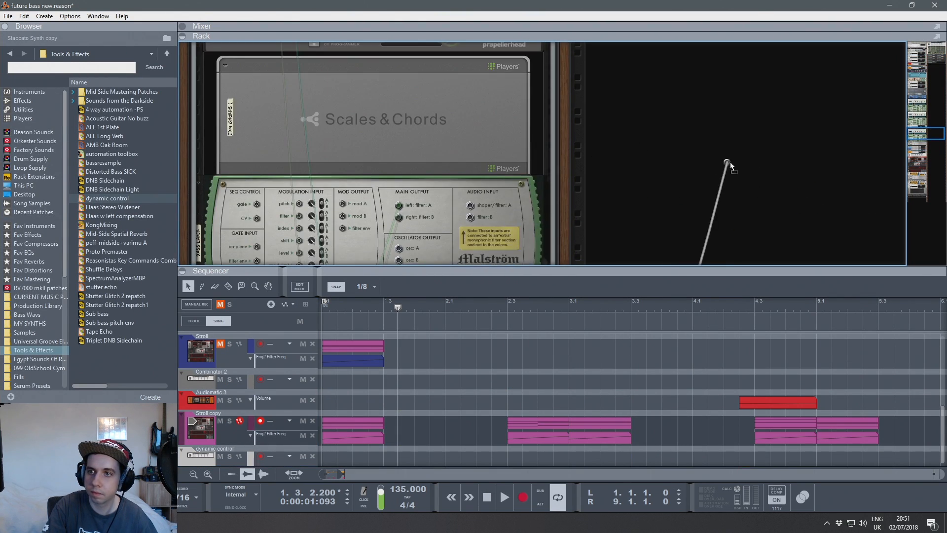
pyautogui.scroll(5, 766, 162)
pyautogui.moveTo(766, 162); pyautogui.dragTo(717, 100)
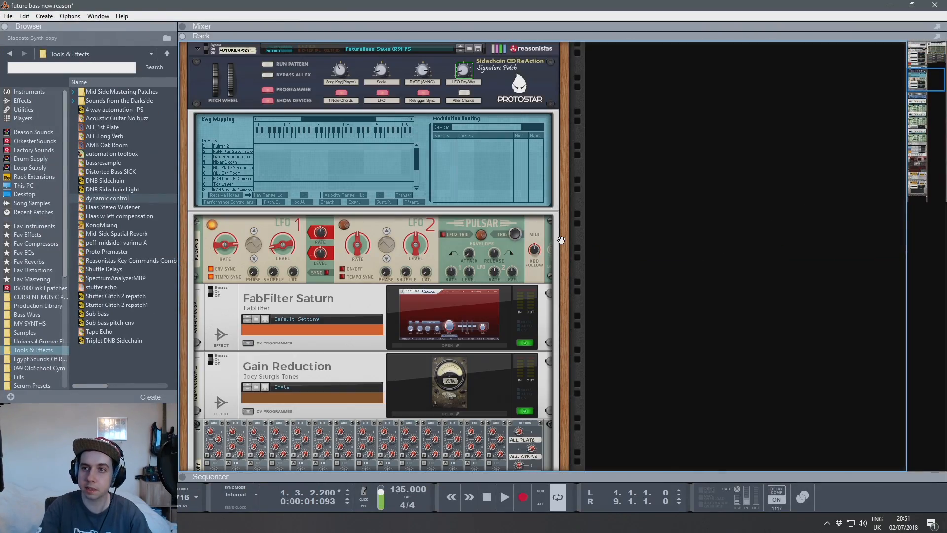
# Step: Create a sequencer track for the GhostKick Redrum inside the dynamic control Combinator
pyautogui.press('F5')
pyautogui.scroll(10, 574, 241)
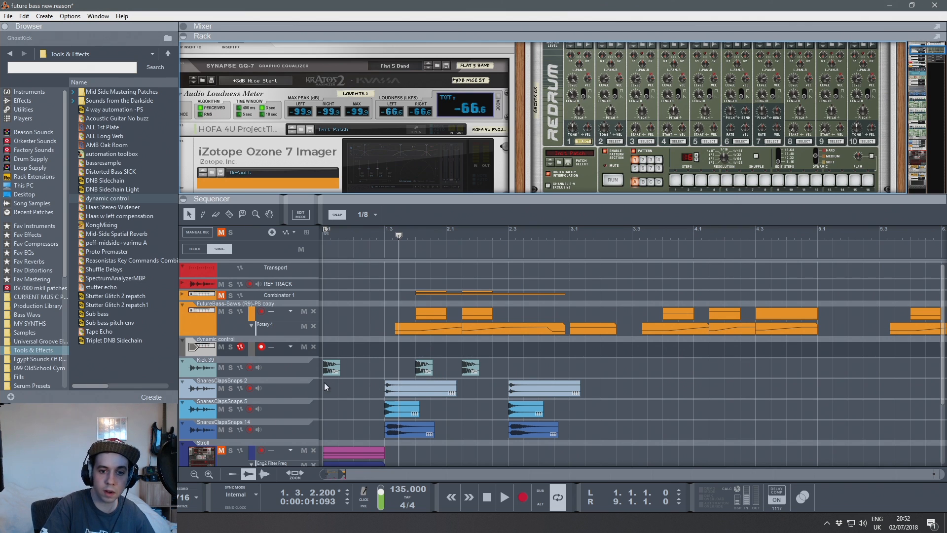
pyautogui.rightClick(546, 128)
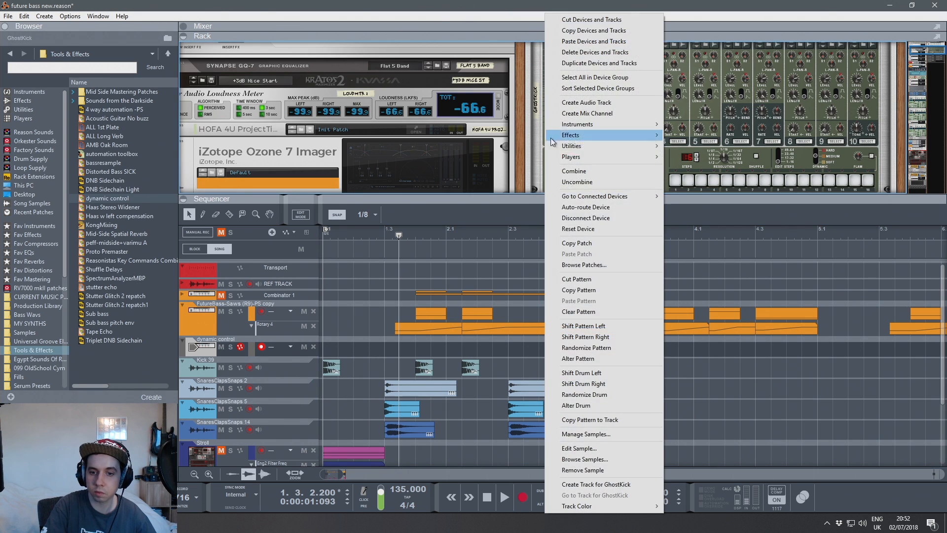
pyautogui.click(613, 486)
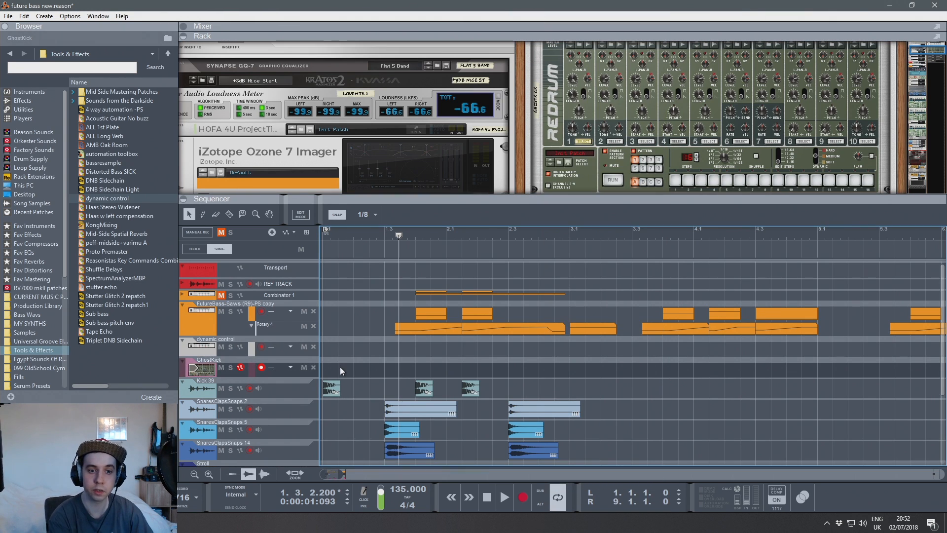
# Step: Add a second note lane to GhostKick and draw a 1/8-long clip at the song start holding one 1/16 note for drum 1
pyautogui.press(',')
pyautogui.keyDown('alt'); pyautogui.click(330, 368); pyautogui.keyUp('alt')
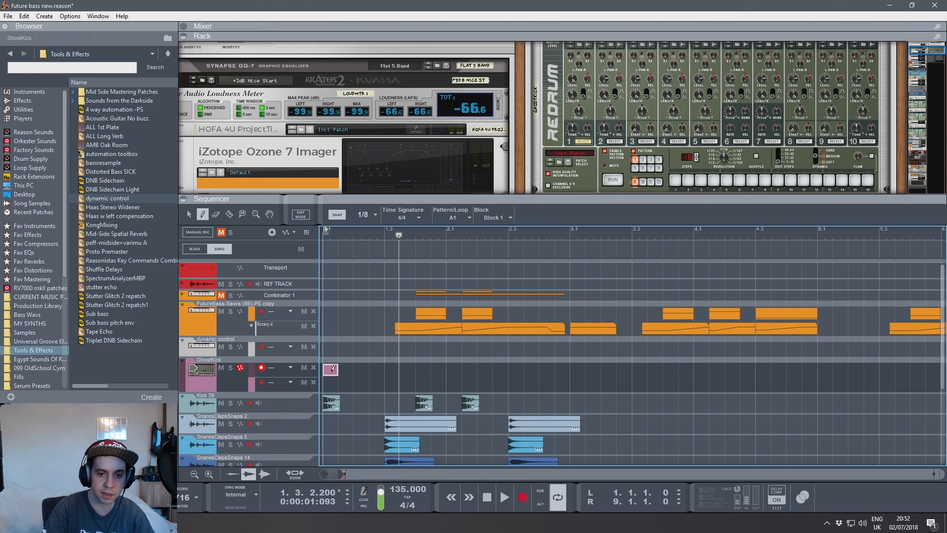
pyautogui.doubleClick(332, 372)
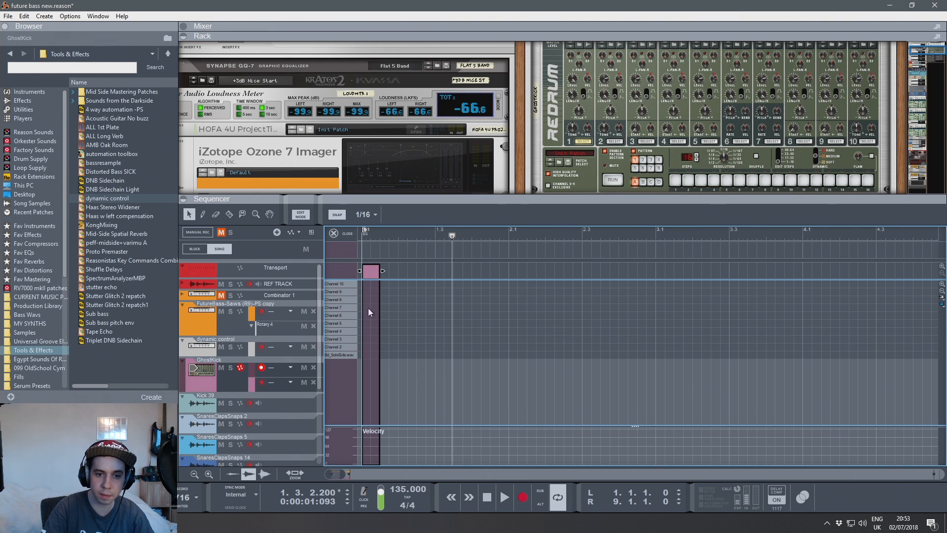
pyautogui.press('w')
pyautogui.click(368, 354)
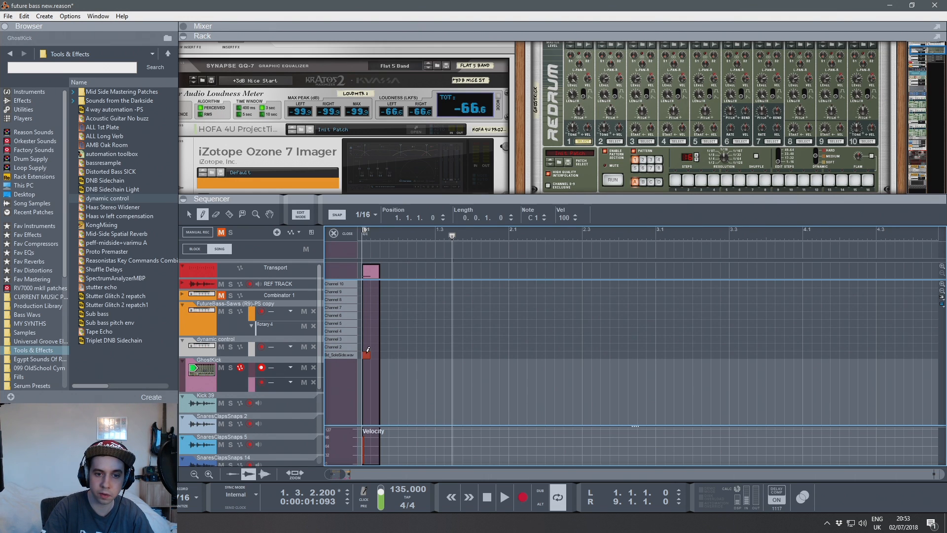
pyautogui.press('q')
pyautogui.click(334, 233)
# Step: Copy the GhostKick clip in line with the other two kicks, and onto the second lane in line with both snares
pyautogui.moveTo(332, 372); pyautogui.dragTo(473, 376)
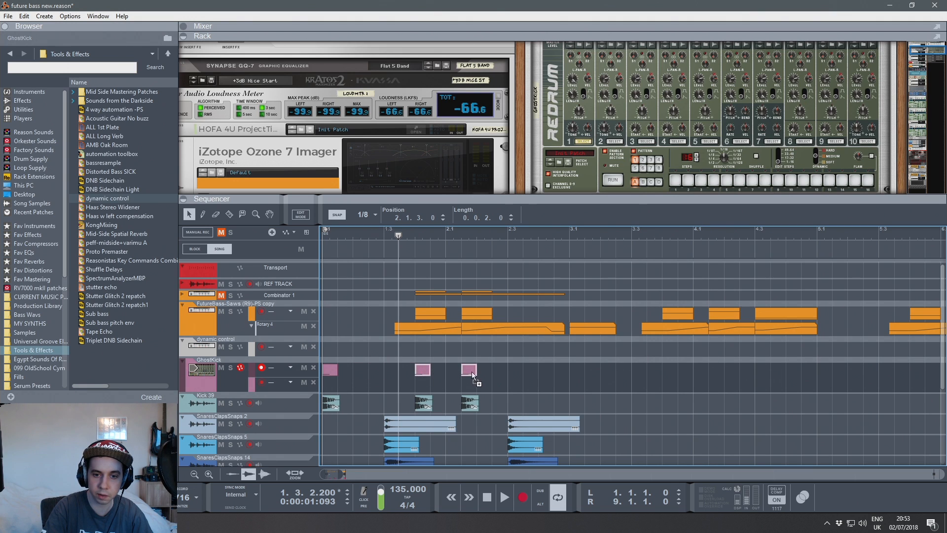
pyautogui.scroll(-3, 475, 418)
pyautogui.moveTo(426, 281); pyautogui.dragTo(520, 300)
pyautogui.scroll(2, 490, 310)
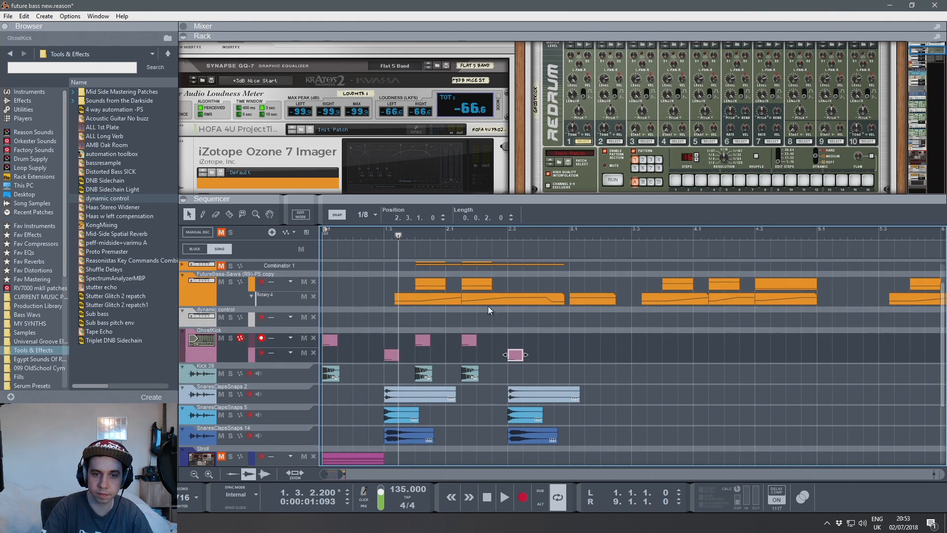
# Step: Play back the ghost-kick sidechaining and check the Staccato Synth channel's level in the mixer
pyautogui.press('space')
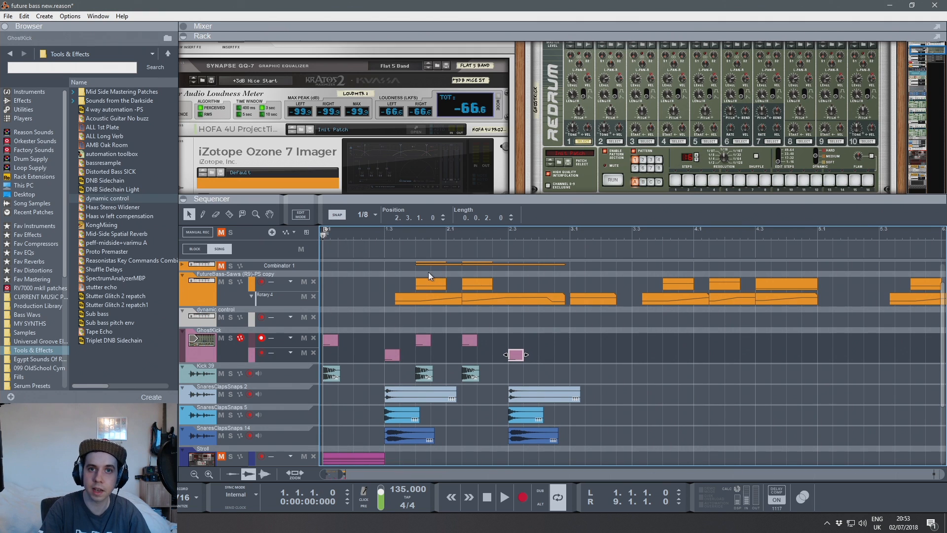
pyautogui.press('space')
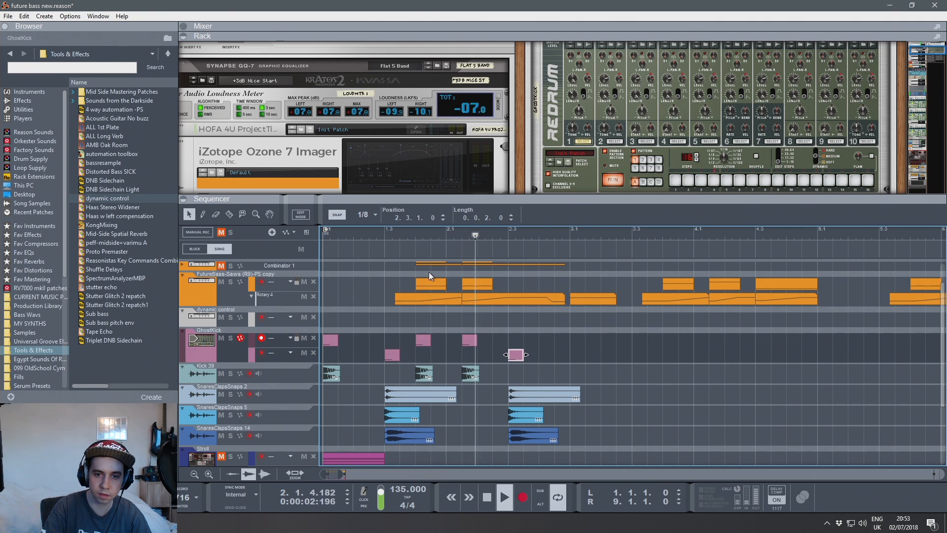
pyautogui.press('F5')
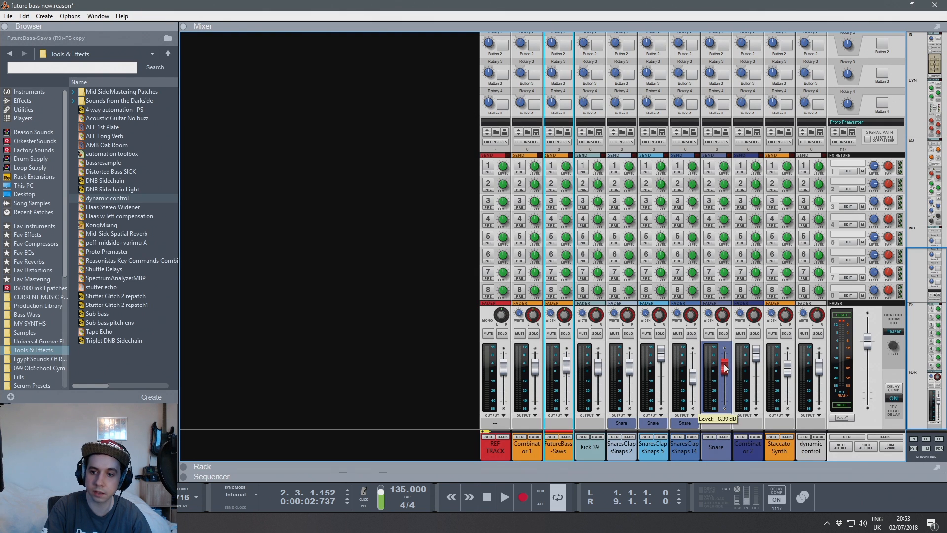
pyautogui.click(792, 373)
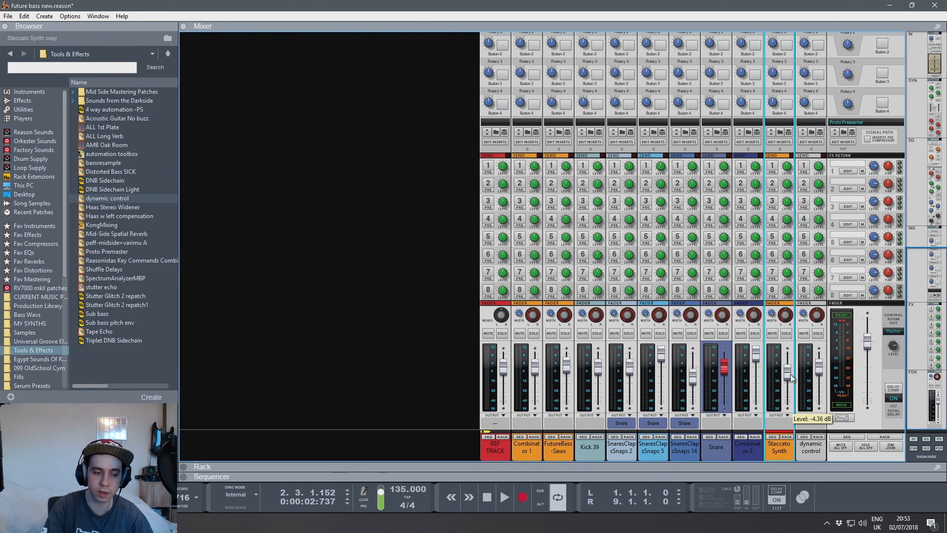
pyautogui.press('F5')
# Step: Paste the copied 808 Sub Bass track and device below the SnaresClapsSnaps 14 track
pyautogui.click(516, 368)
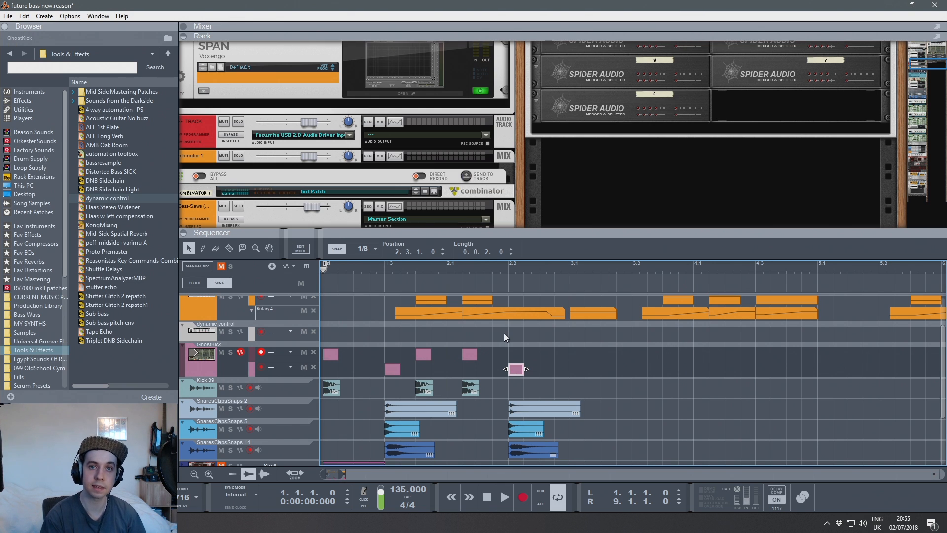
pyautogui.scroll(-2, 505, 333)
pyautogui.click(222, 365)
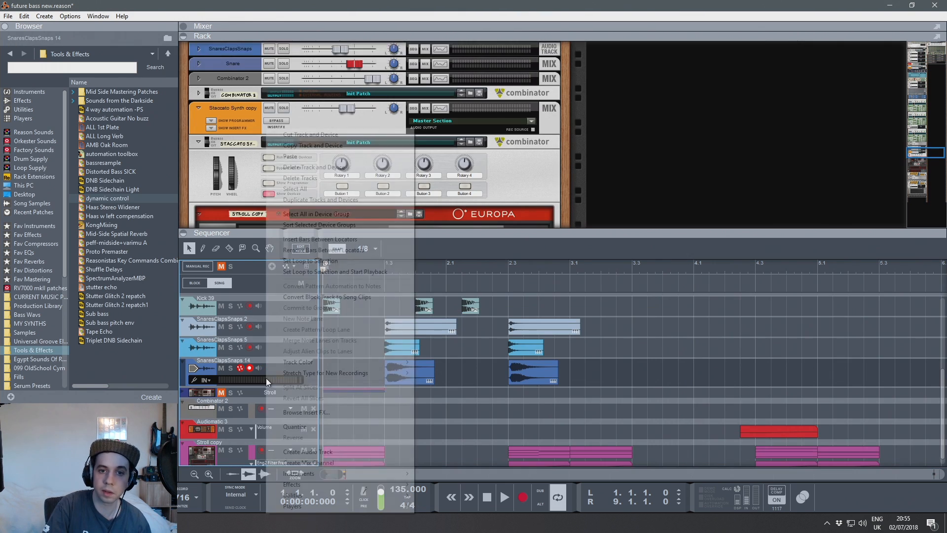
pyautogui.rightClick(267, 128)
pyautogui.click(296, 154)
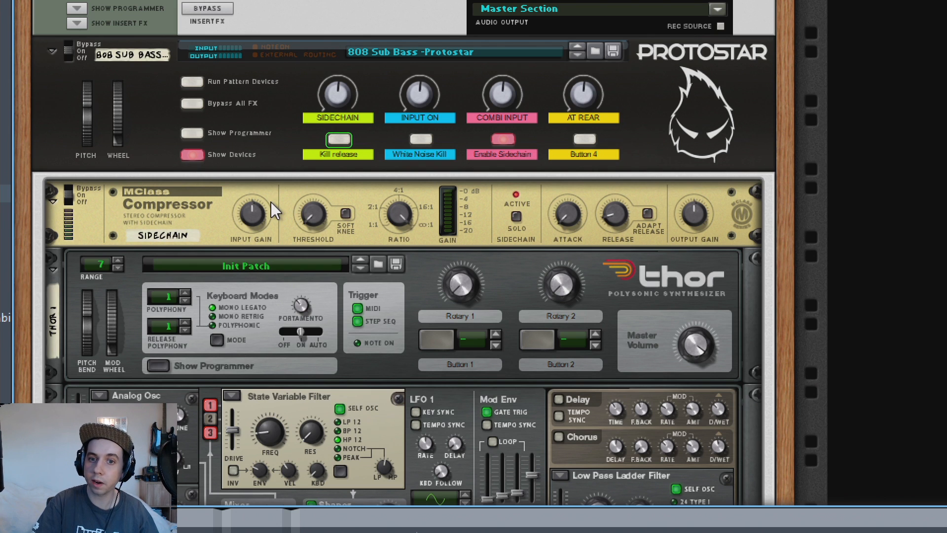
# Step: Feed the ghost kick into the 808 Sub Bass Combinator's left Combi Input and play back the soloed sub bass
pyautogui.press('Tab')
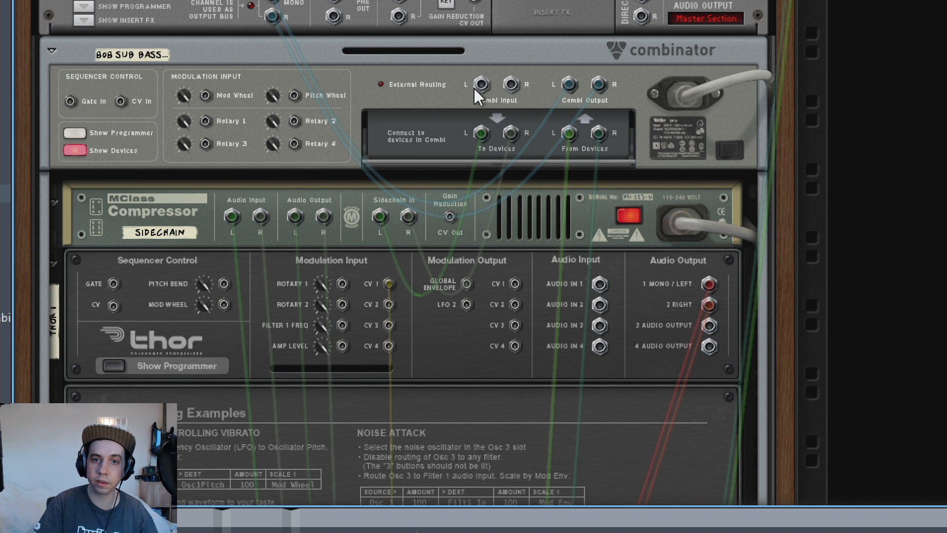
pyautogui.moveTo(481, 84); pyautogui.dragTo(521, 164)
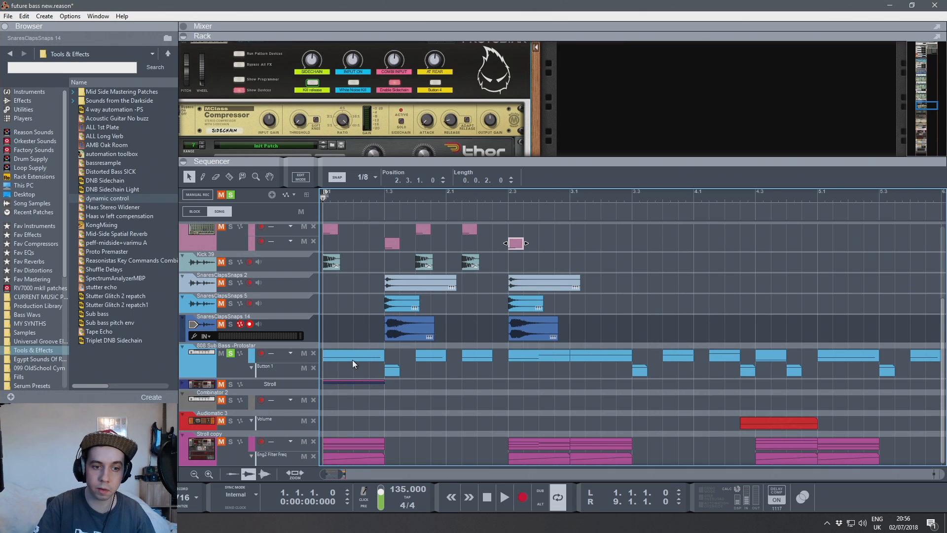
pyautogui.press('space')
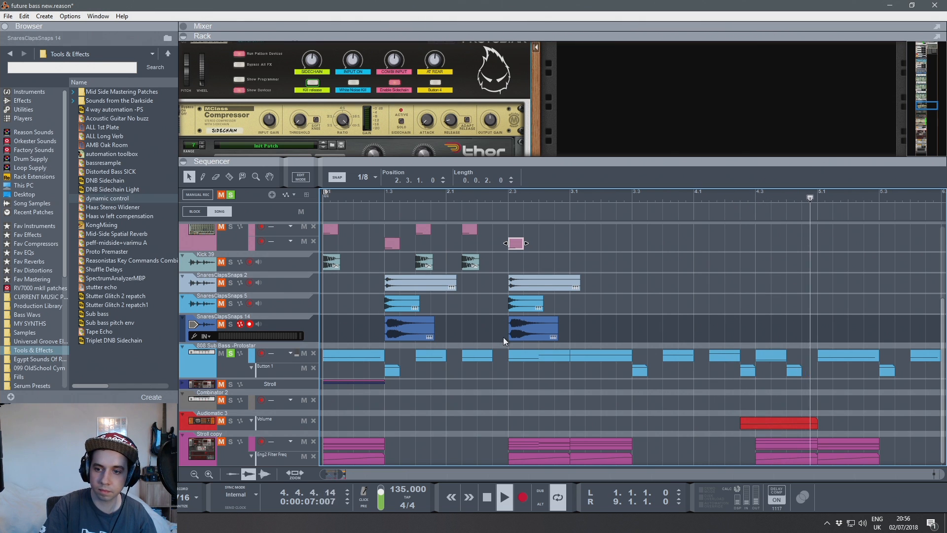
pyautogui.press('space')
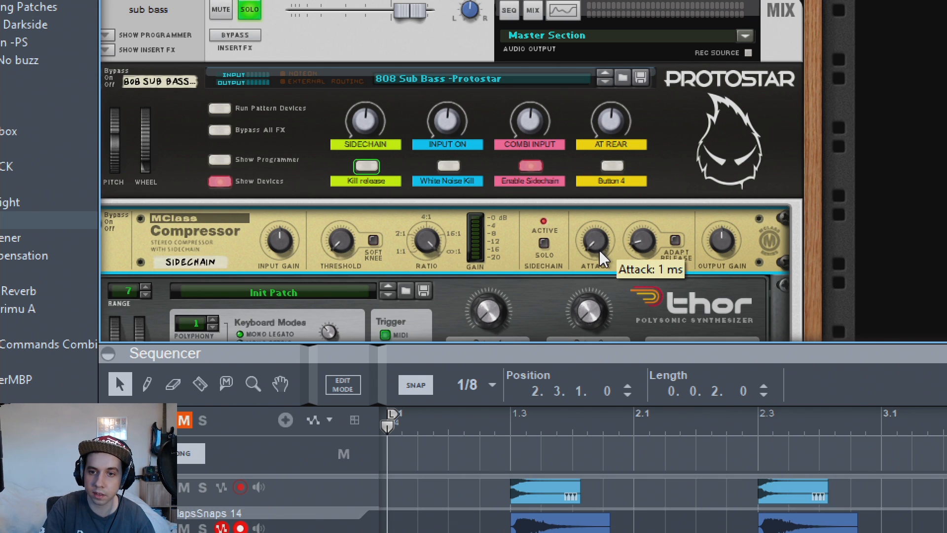
pyautogui.click(308, 450)
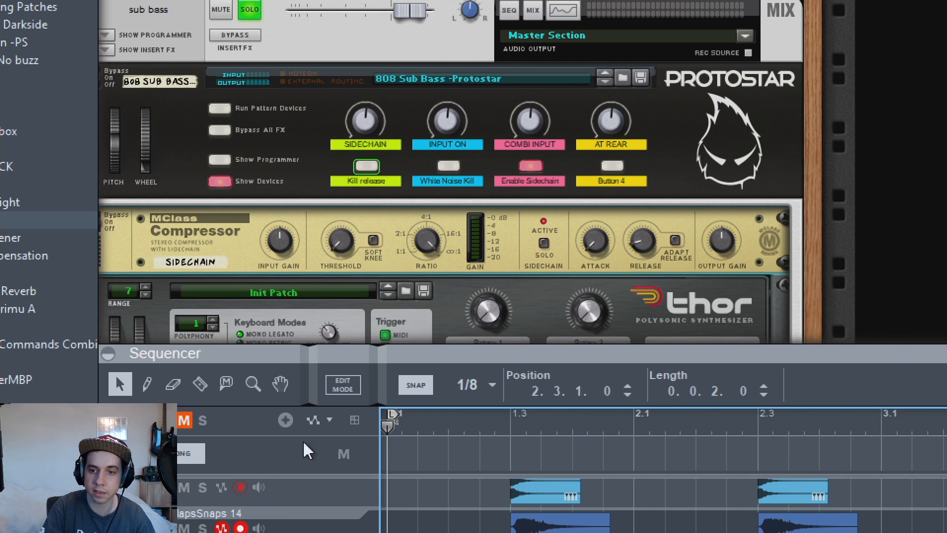
pyautogui.press('space')
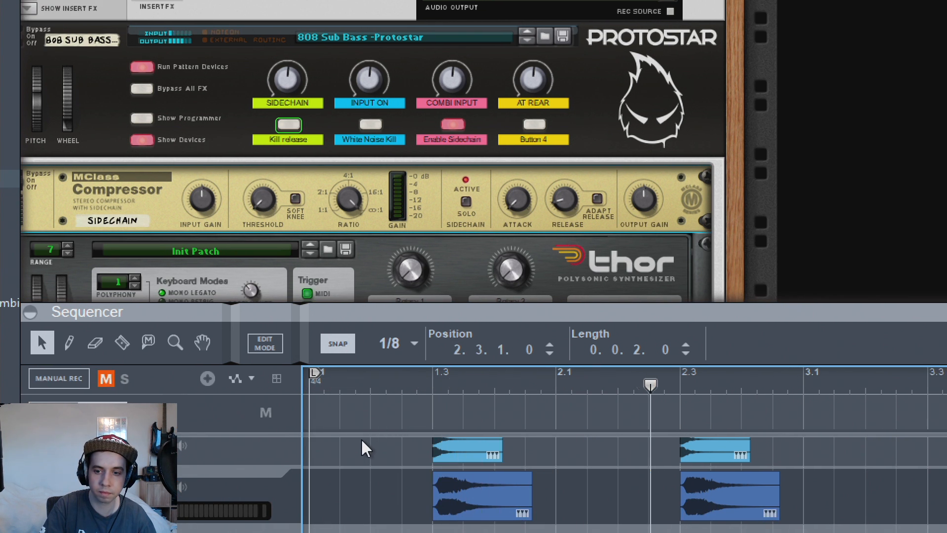
pyautogui.press('space')
# Step: Play back the soloed drums with the sub bass, and play the full eight-bar arrangement
pyautogui.moveTo(342, 387); pyautogui.dragTo(309, 388)
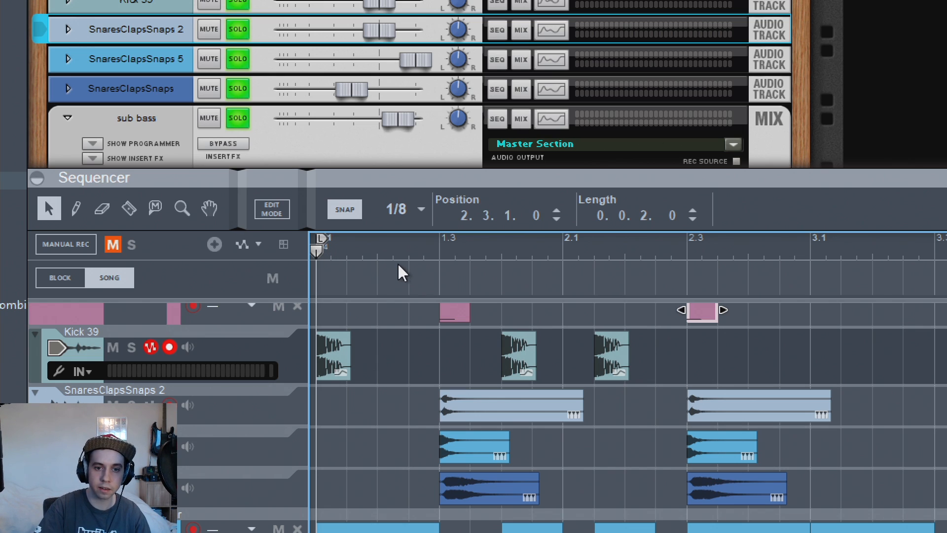
pyautogui.press('space')
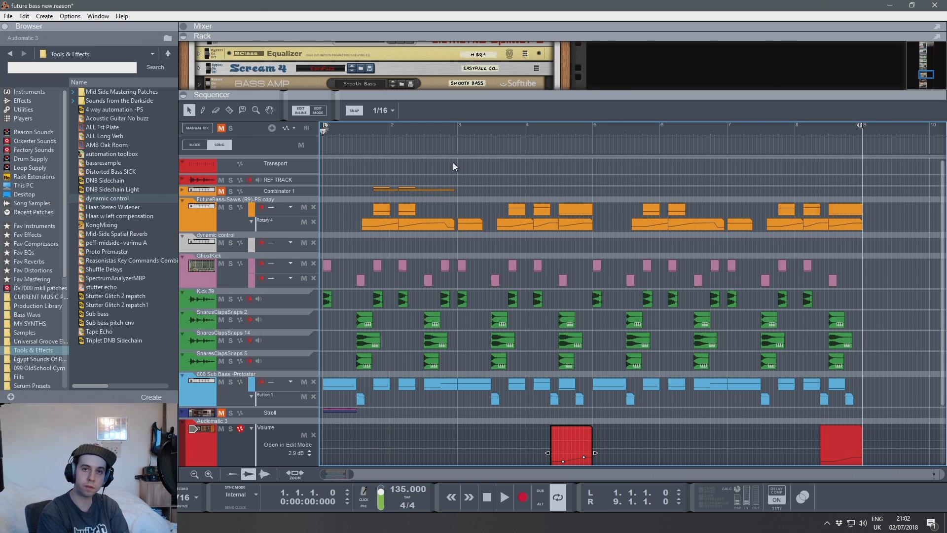
pyautogui.press('space')
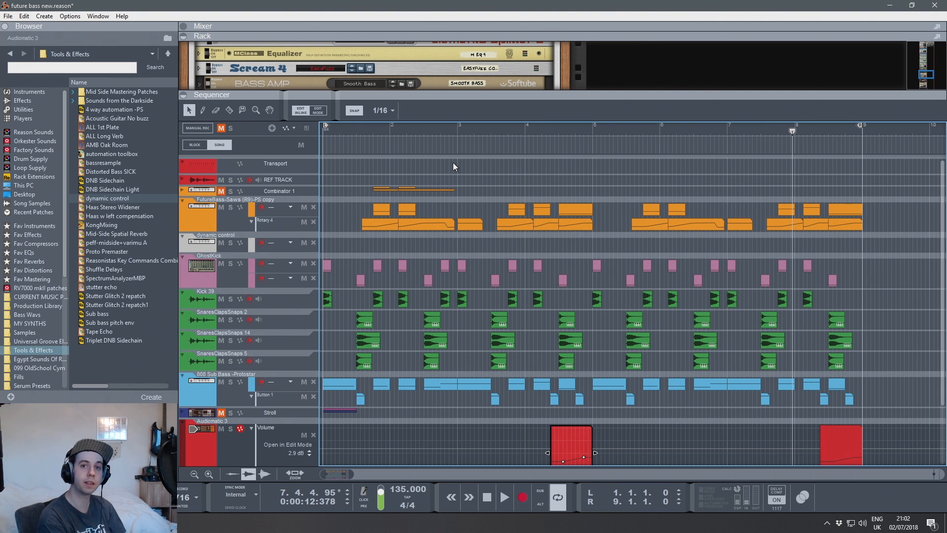
# Step: Add a Kong Drum Designer at the end of the rack, below the GQ-7 graphic equalizer
pyautogui.press('F6')
pyautogui.click(29, 91)
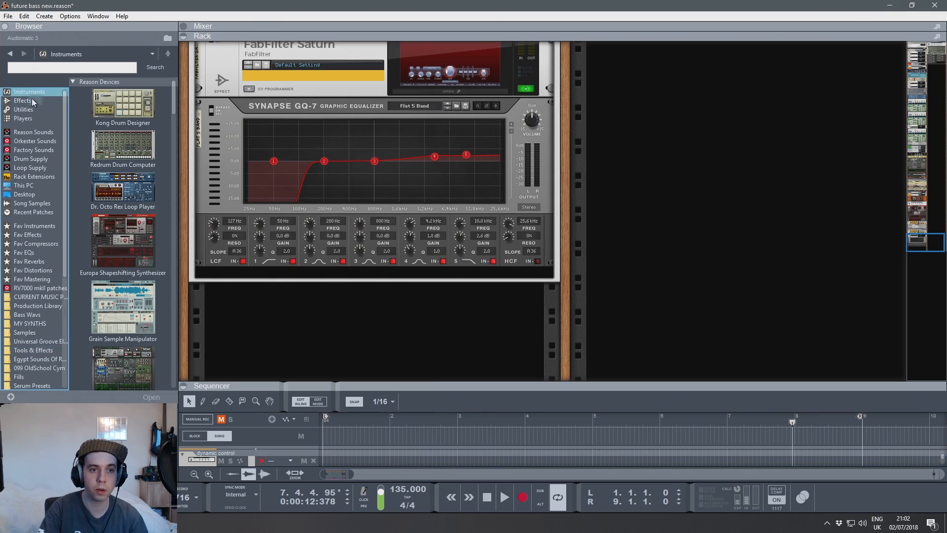
pyautogui.moveTo(92, 115); pyautogui.dragTo(377, 367)
pyautogui.moveTo(406, 282); pyautogui.dragTo(404, 281)
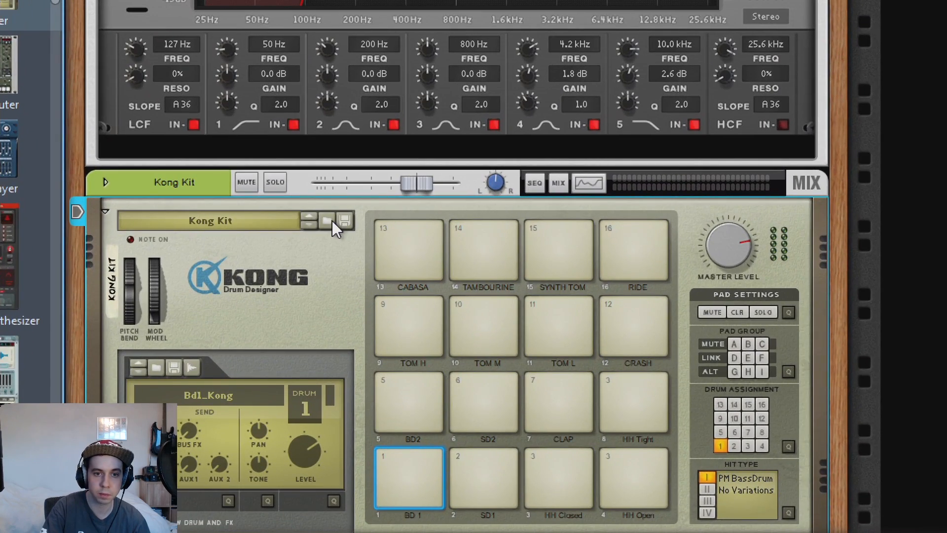
# Step: Load the A-A-12 -BSQ.kong patch from the Bomb Squad (BSQ) Kong Kits onto the new Kong
pyautogui.click(333, 220)
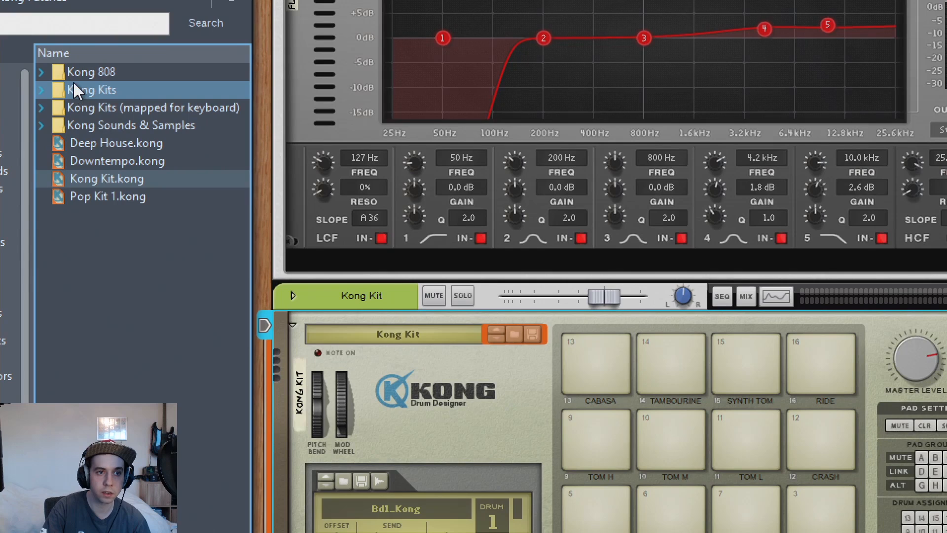
pyautogui.doubleClick(74, 88)
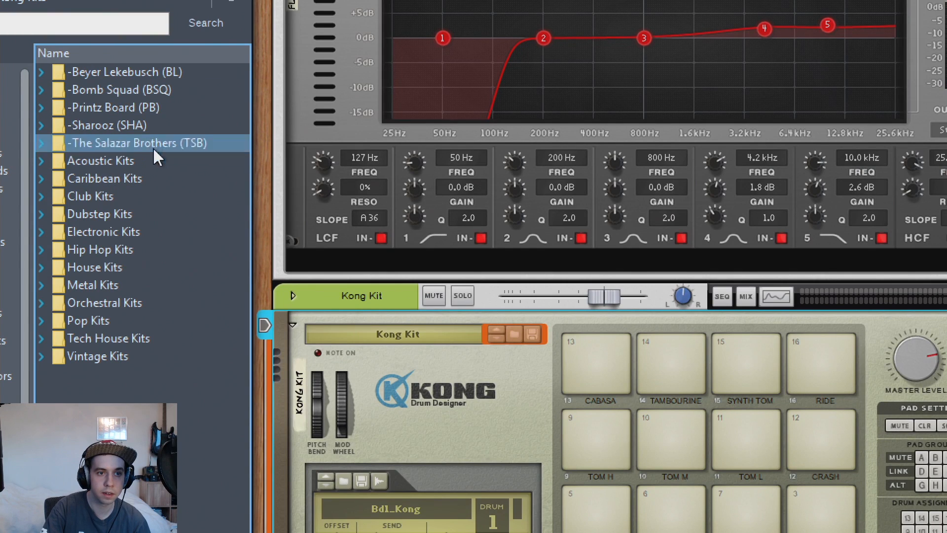
pyautogui.doubleClick(138, 96)
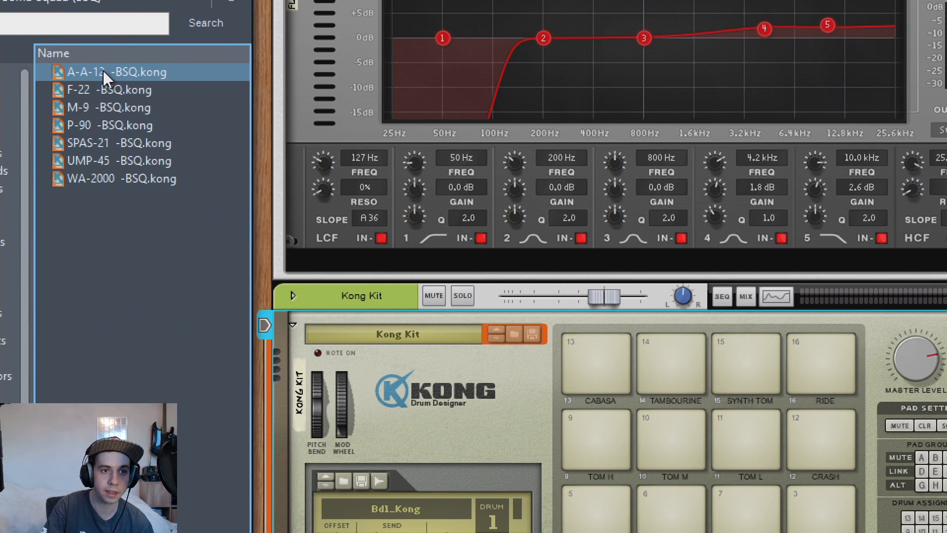
pyautogui.moveTo(122, 75); pyautogui.dragTo(546, 465)
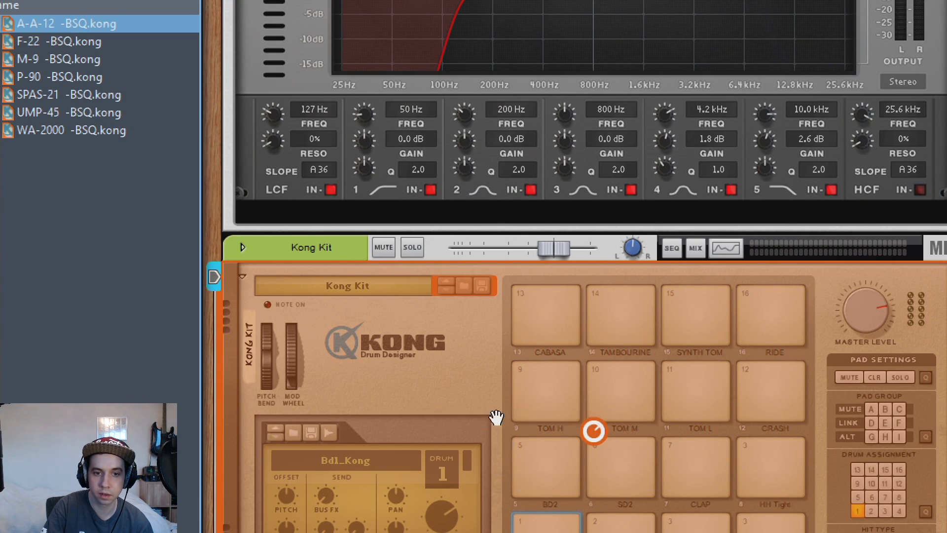
pyautogui.moveTo(496, 417); pyautogui.dragTo(491, 407)
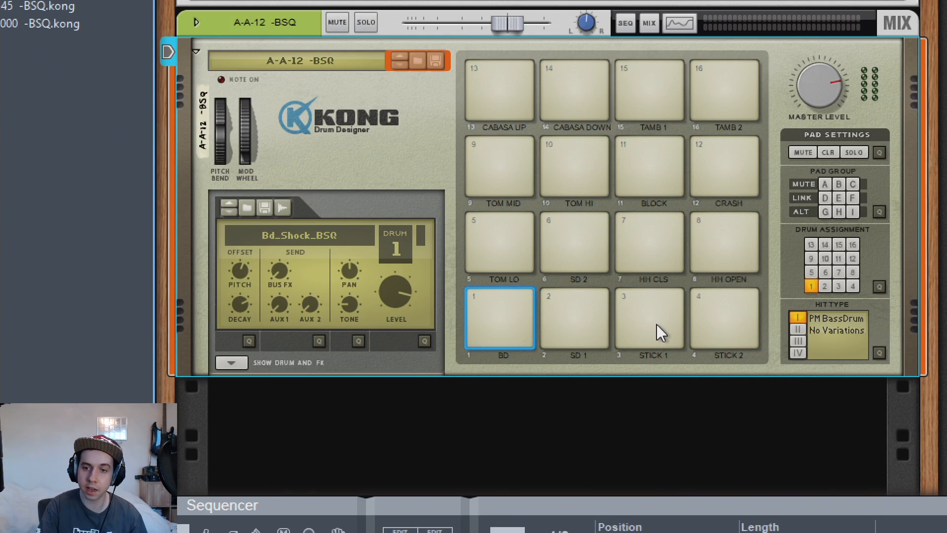
# Step: Audition Kong's Stick 1 and closed hi-hat (HH CLS) pads
pyautogui.click(649, 294)
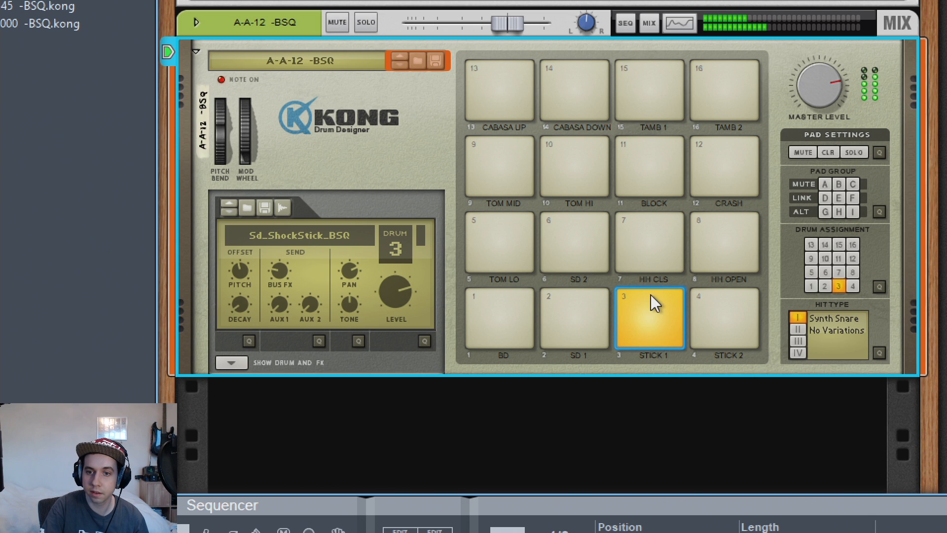
pyautogui.click(647, 221)
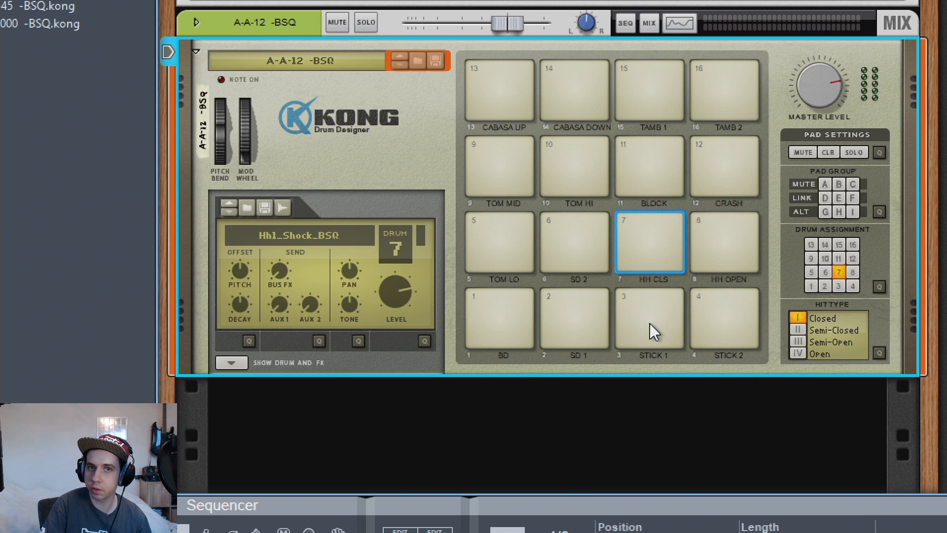
pyautogui.click(655, 295)
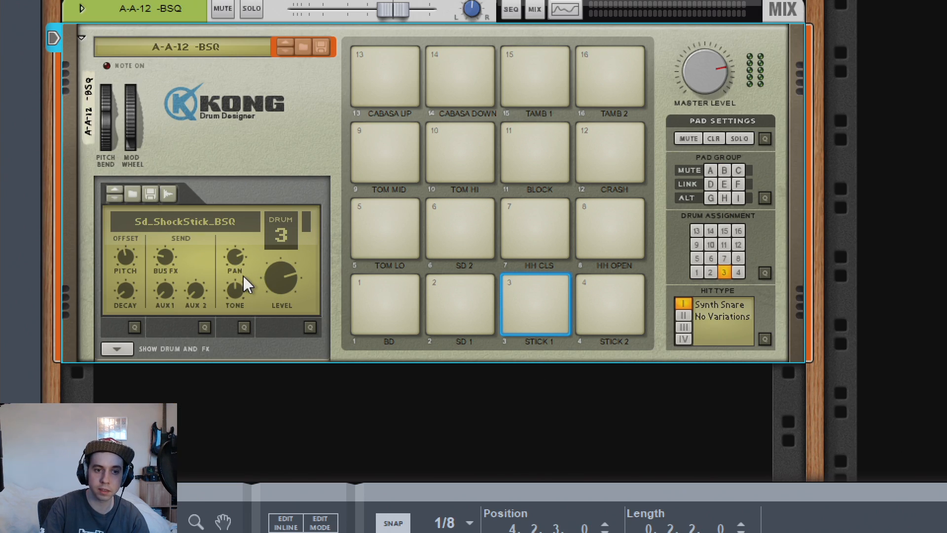
pyautogui.click(540, 296)
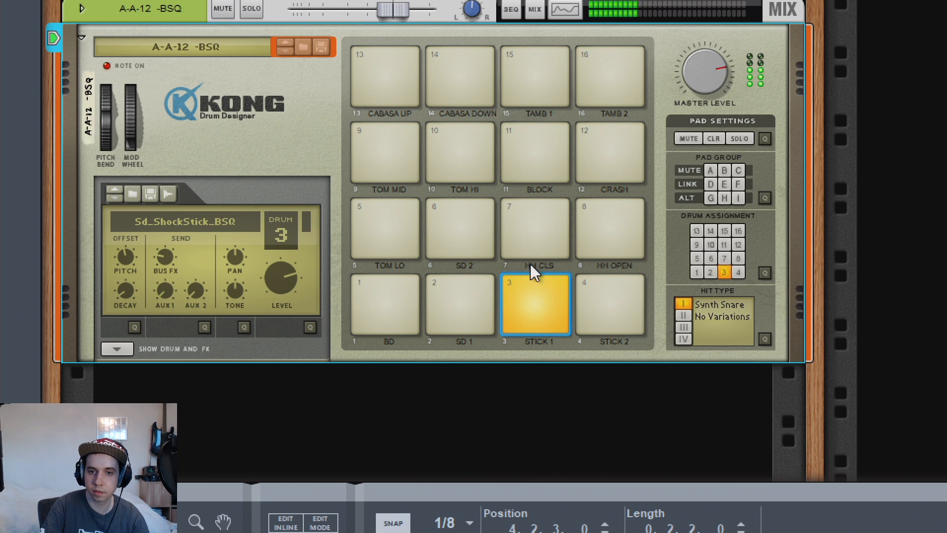
pyautogui.click(534, 226)
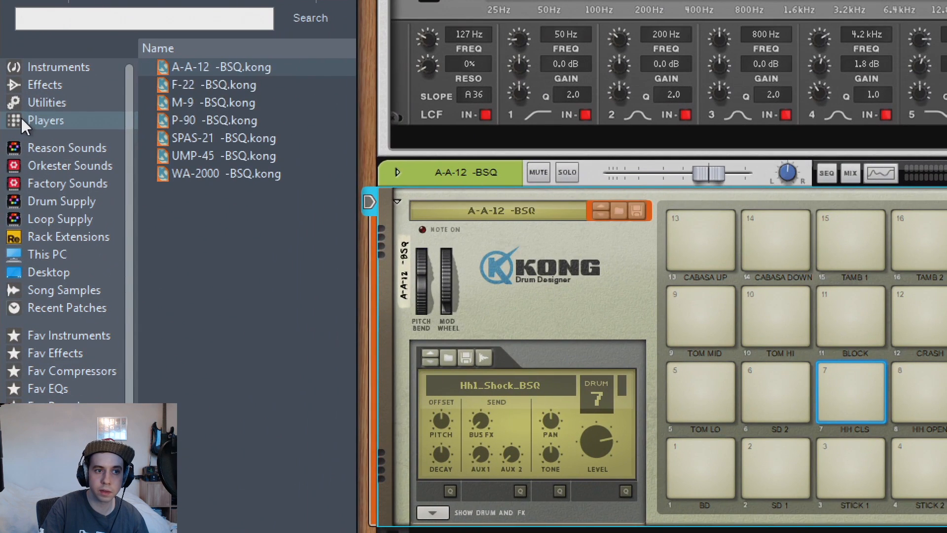
# Step: Add a Drum Sequencer player to the Kong and clear the four default Kick steps
pyautogui.click(16, 118)
pyautogui.moveTo(256, 320); pyautogui.dragTo(712, 206)
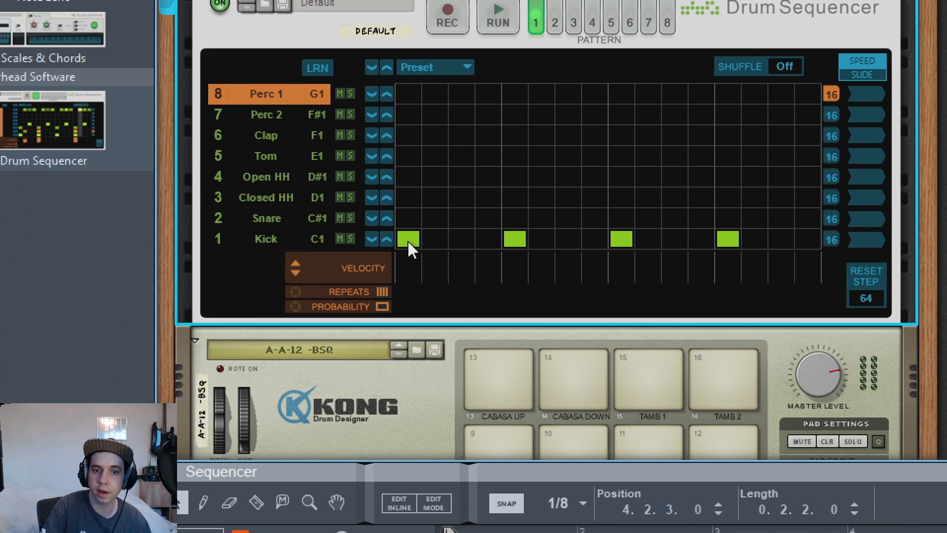
pyautogui.click(434, 311)
pyautogui.click(541, 311)
pyautogui.click(623, 240)
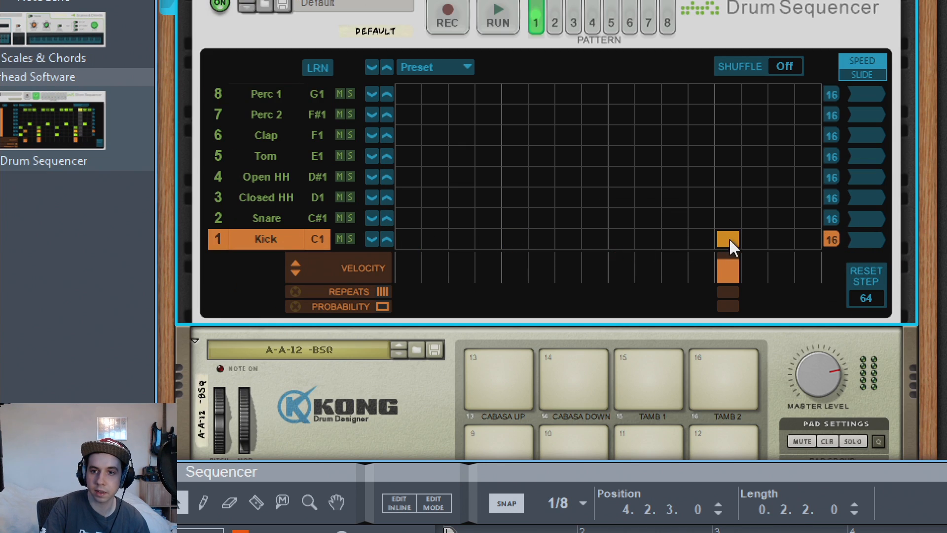
pyautogui.click(728, 240)
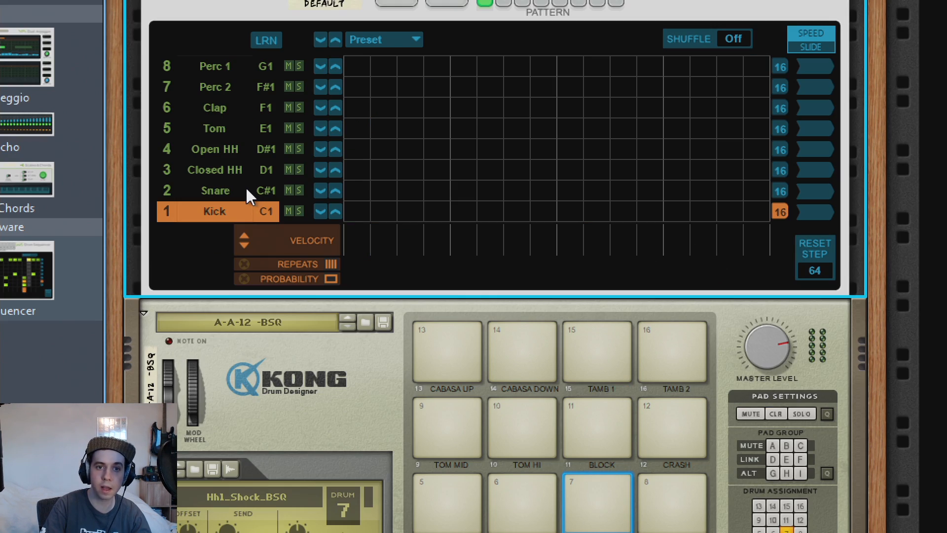
# Step: Assign the Drum Sequencer's Snare lane to Kong's Stick 1 pad (D1) with note learn
pyautogui.click(254, 189)
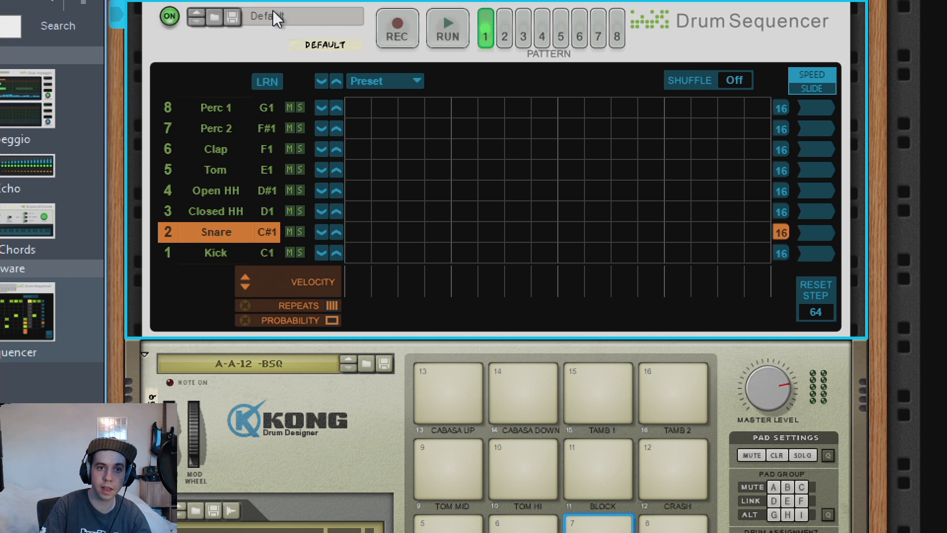
pyautogui.scroll(-3, 315, 348)
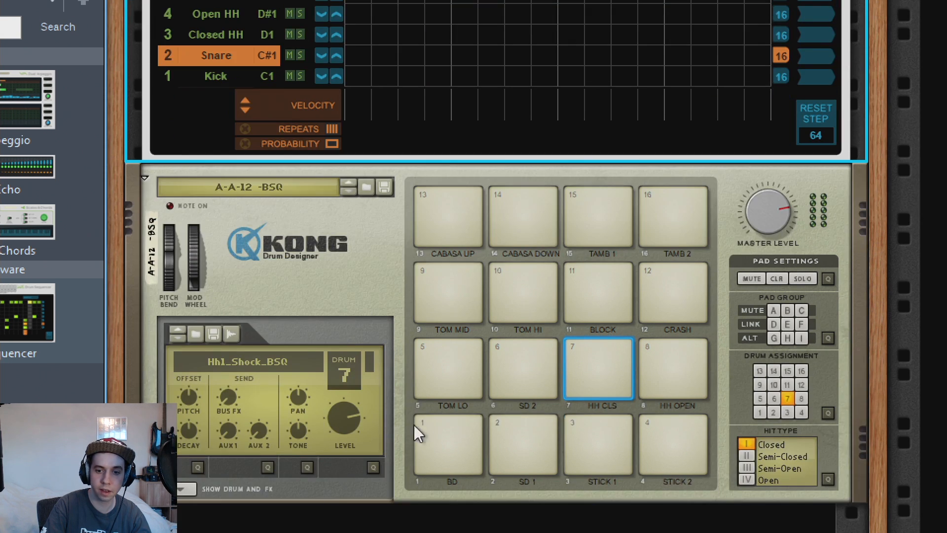
pyautogui.click(606, 432)
pyautogui.scroll(3, 261, 219)
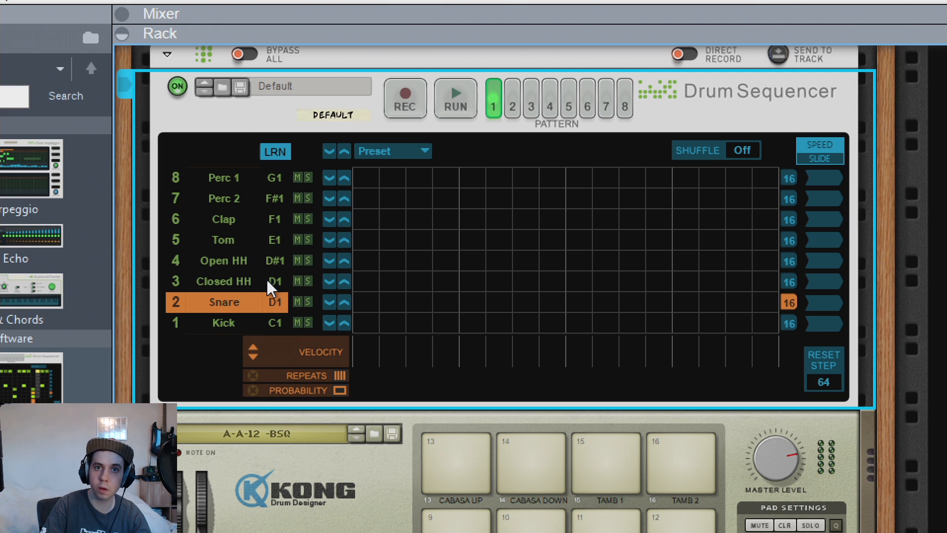
# Step: Assign the Closed HH lane to Kong's HH CLS pad (F#1) with note learn, and turn learning off
pyautogui.click(259, 285)
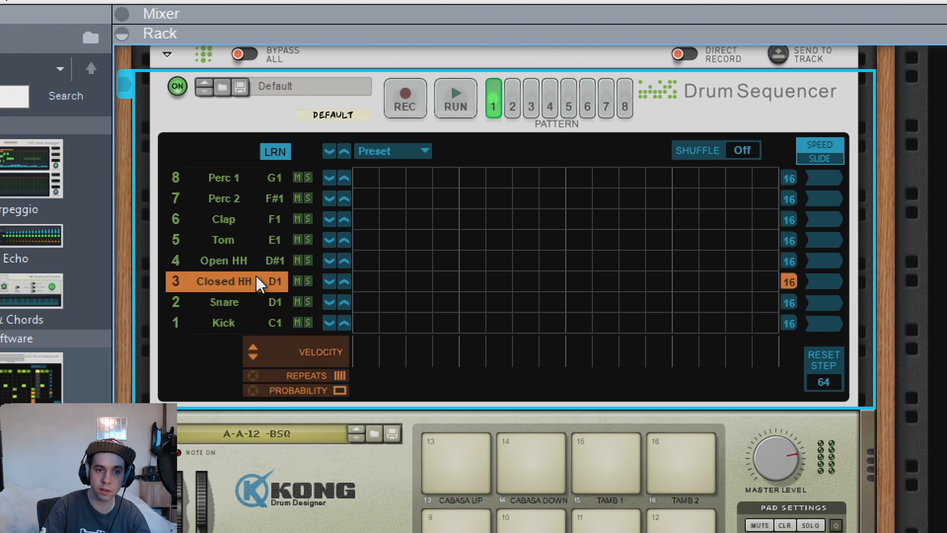
pyautogui.scroll(-3, 496, 333)
pyautogui.scroll(-1, 496, 333)
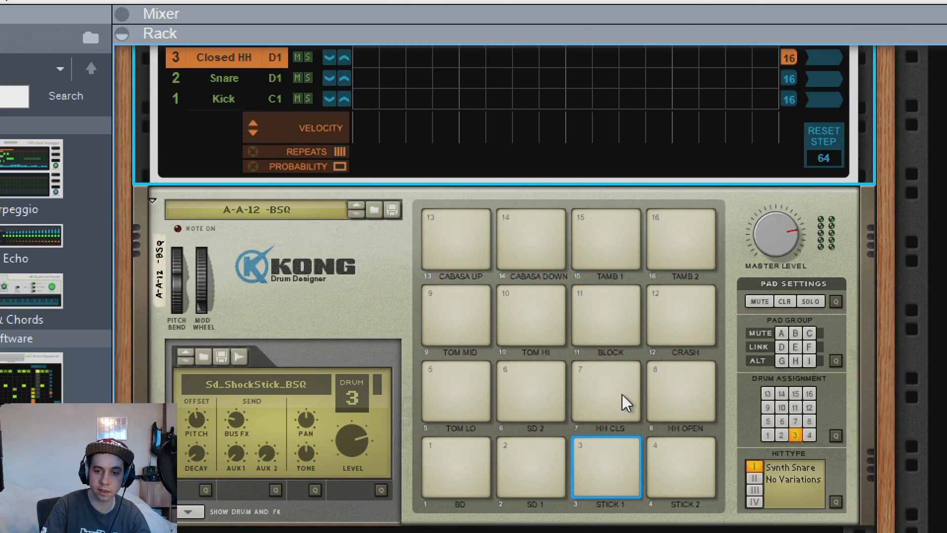
pyautogui.click(614, 391)
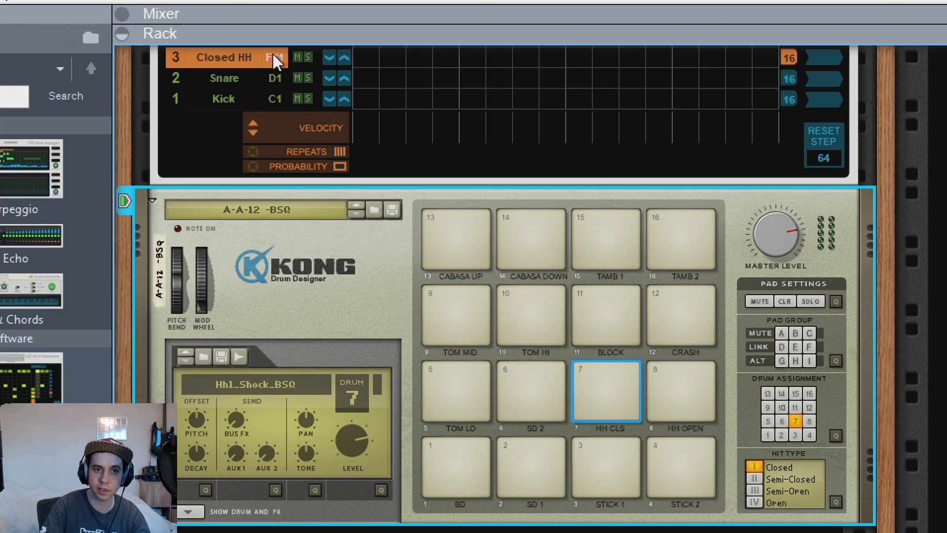
pyautogui.scroll(5, 296, 89)
pyautogui.click(285, 230)
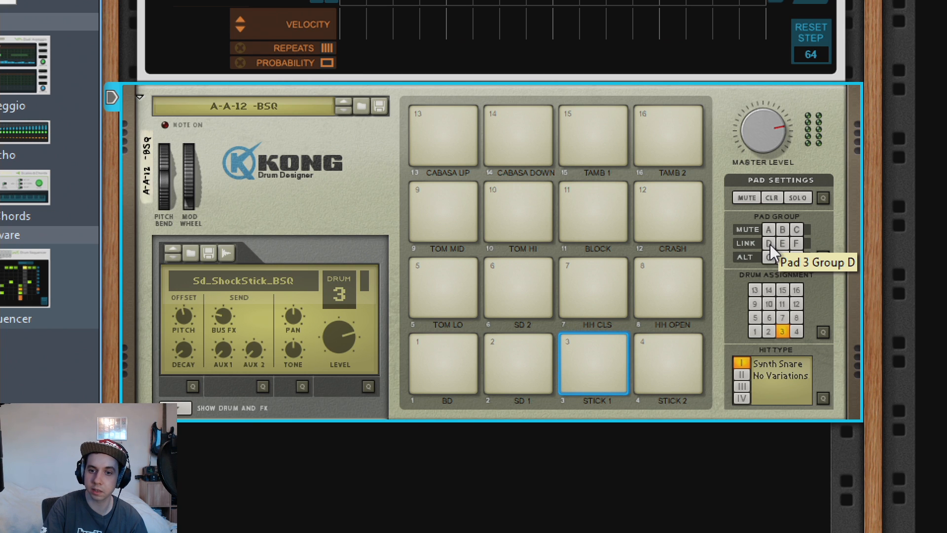
# Step: Put Kong's HH CLS pad in Link group D with the Stick 1 pad and audition the linked pads
pyautogui.click(618, 295)
pyautogui.click(769, 244)
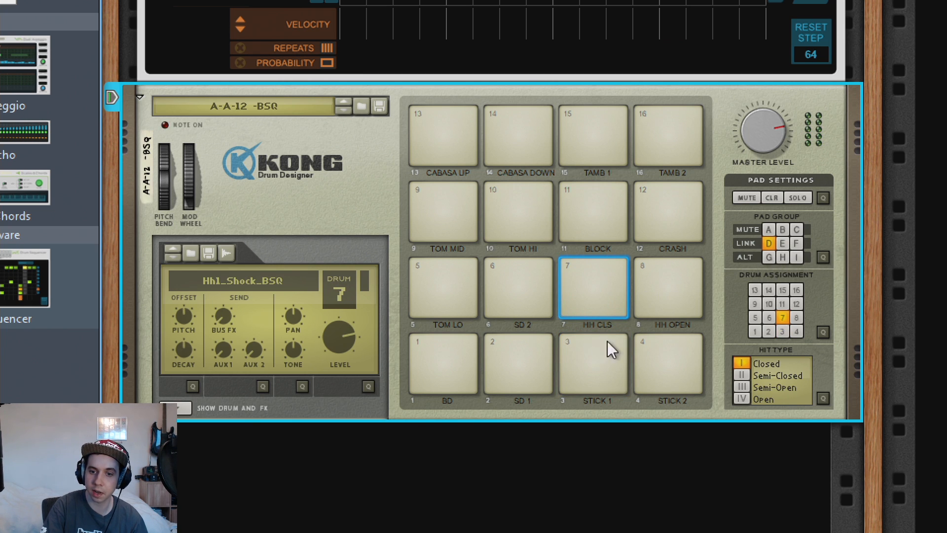
pyautogui.click(605, 343)
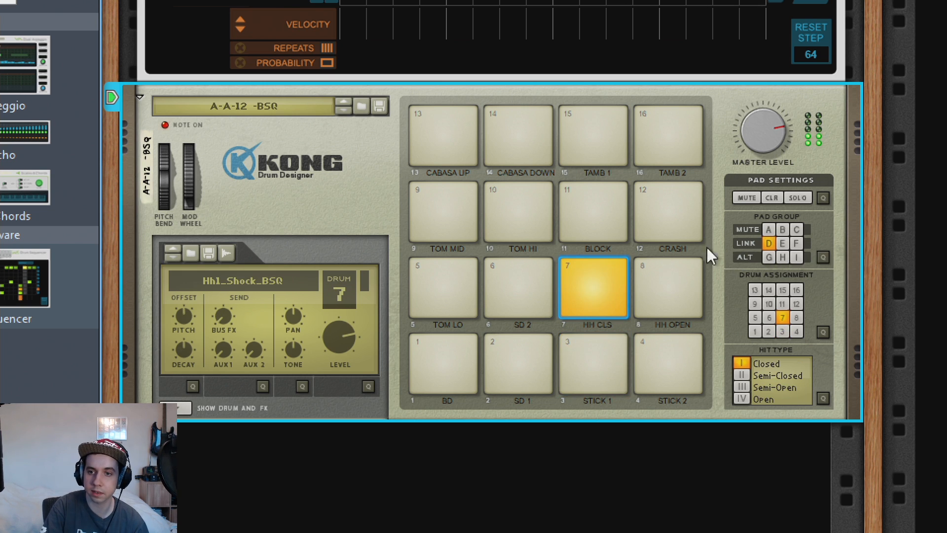
# Step: Program the Snare lane with hits on every second step, from step 1 through step 15
pyautogui.scroll(5, 353, 188)
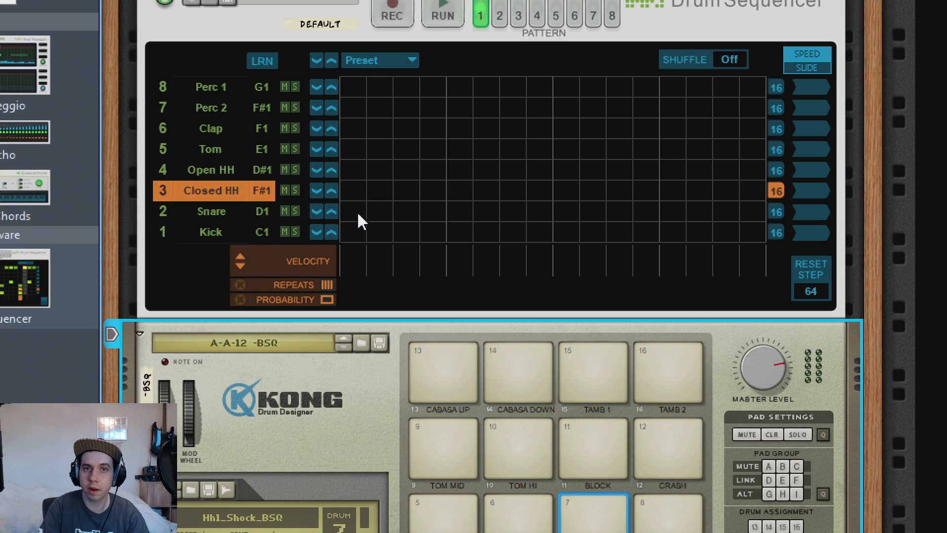
pyautogui.click(354, 211)
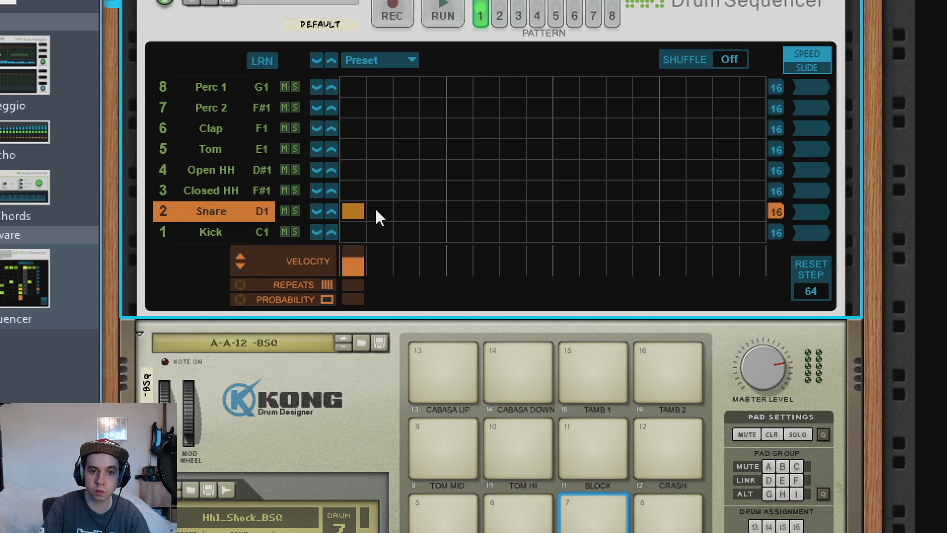
pyautogui.click(407, 211)
pyautogui.click(460, 211)
pyautogui.click(513, 212)
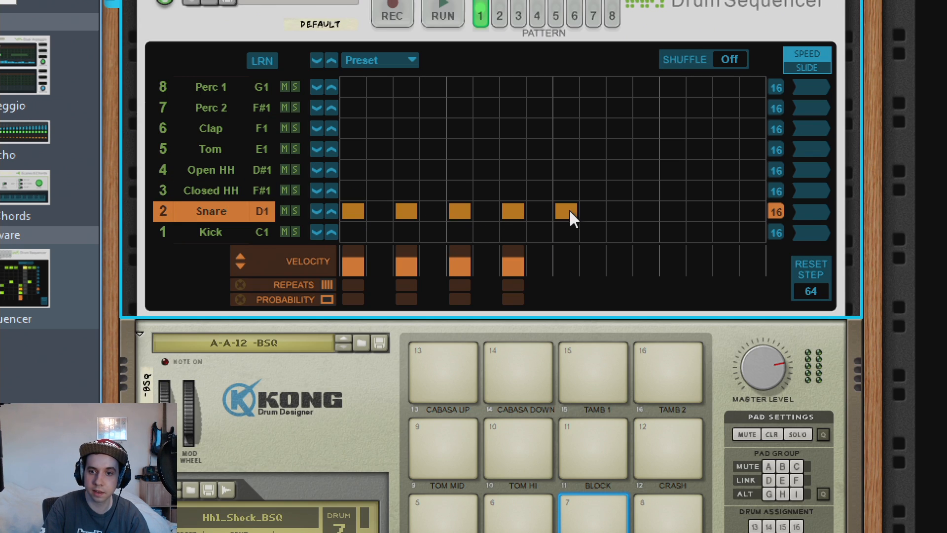
pyautogui.click(620, 211)
pyautogui.click(673, 211)
pyautogui.click(726, 211)
# Step: Play back the Snare lane's pattern through the linked Kong pads
pyautogui.scroll(5, 392, 155)
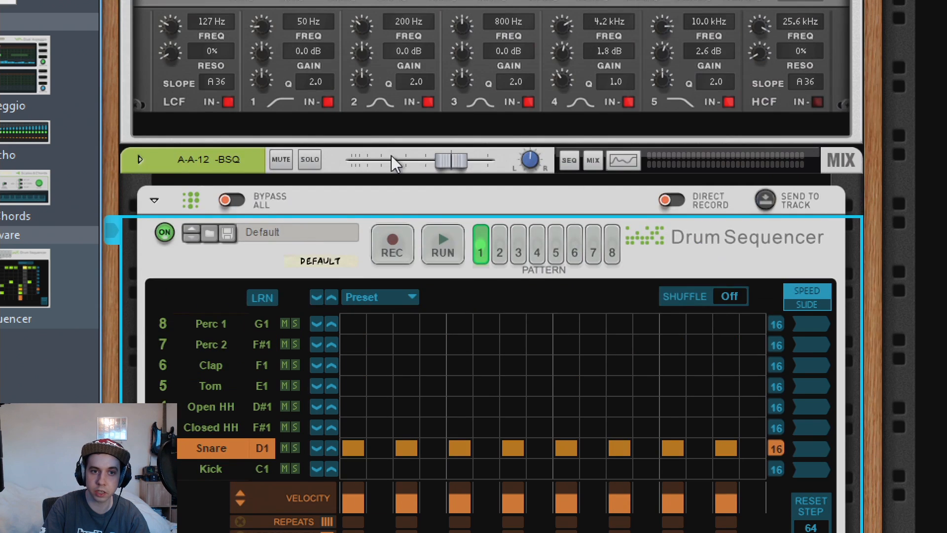
pyautogui.scroll(-5, 315, 166)
pyautogui.press('space')
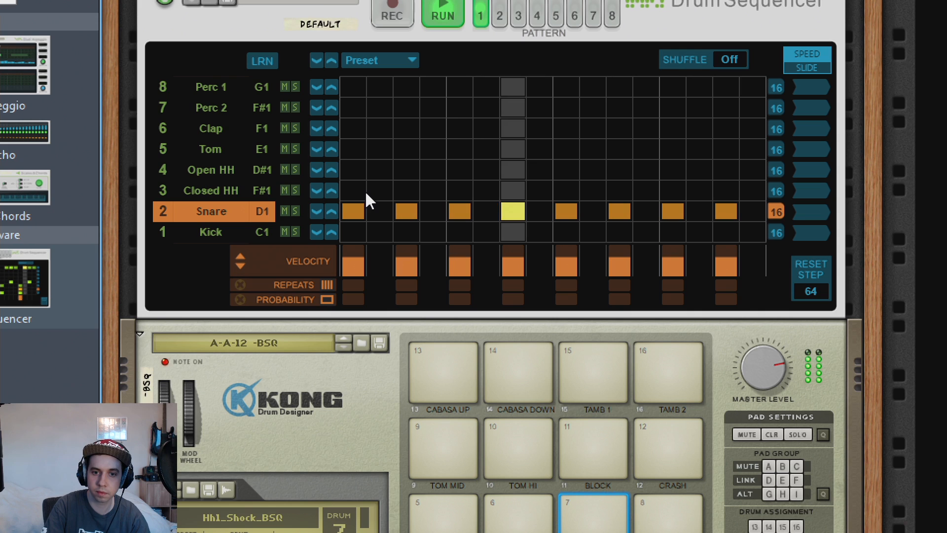
pyautogui.press('space')
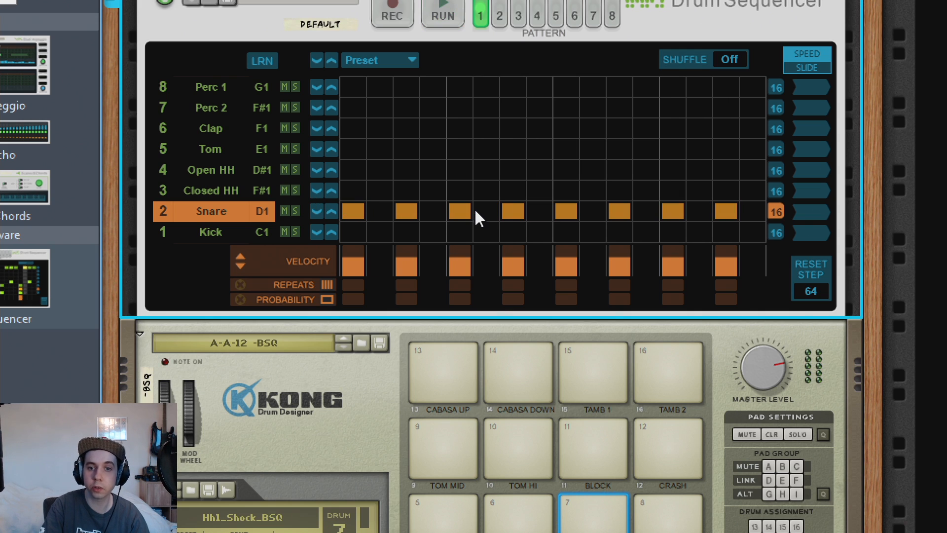
# Step: Add a Snare hit on step 6, set the repeats of steps 5 to 7 to 3/4, and play back the roll
pyautogui.click(491, 217)
pyautogui.moveTo(464, 284); pyautogui.dragTo(466, 204)
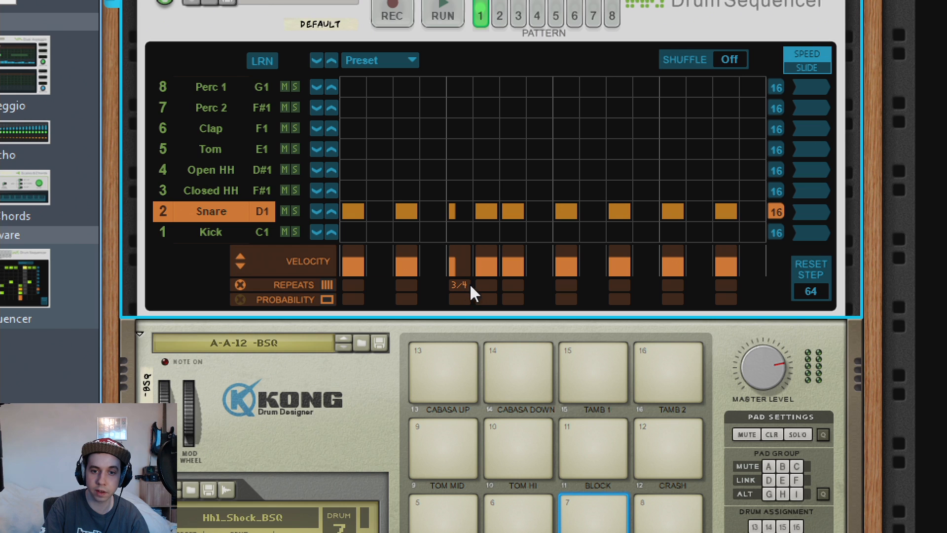
pyautogui.moveTo(489, 258); pyautogui.dragTo(492, 190)
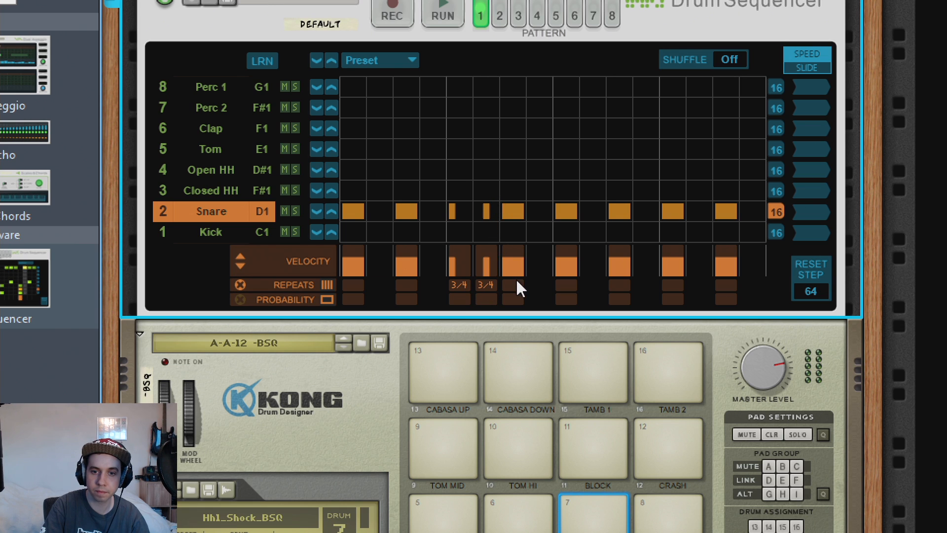
pyautogui.moveTo(516, 278); pyautogui.dragTo(515, 188)
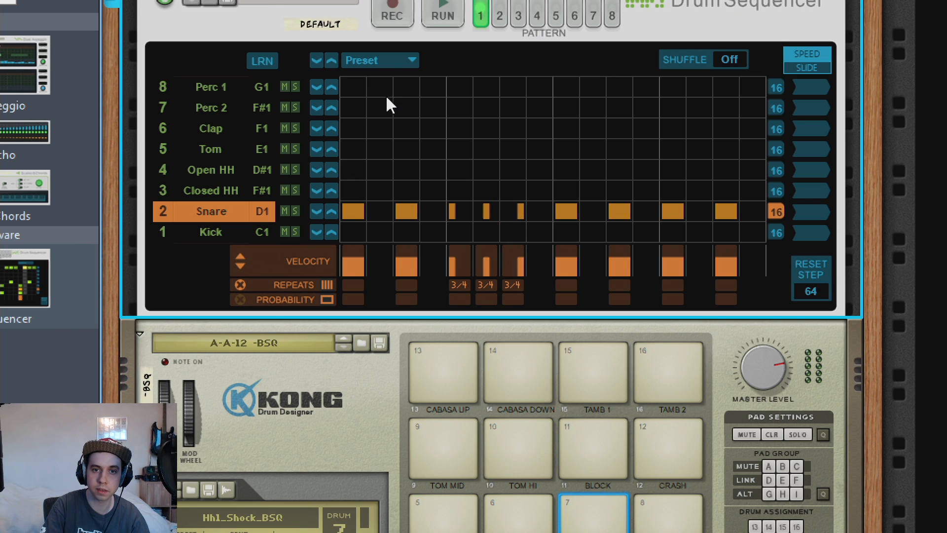
pyautogui.press('space')
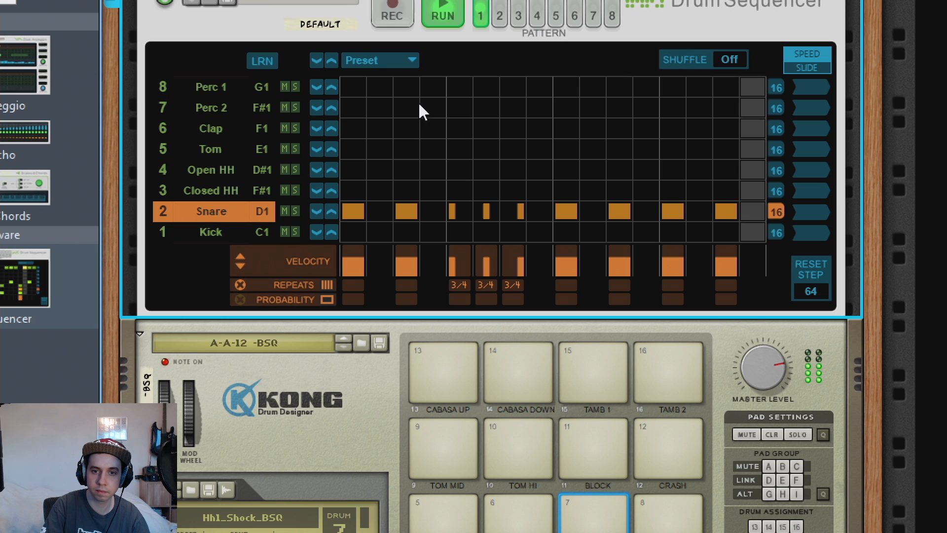
pyautogui.press('space')
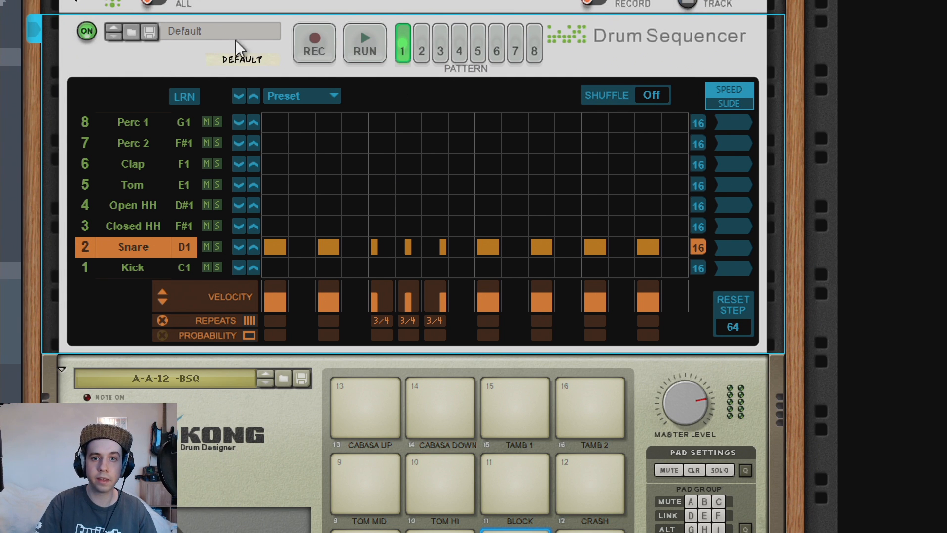
# Step: Fill all 16 Snare steps in pattern 3 of the Drum Sequencer and play the pattern back
pyautogui.click(423, 40)
pyautogui.click(440, 42)
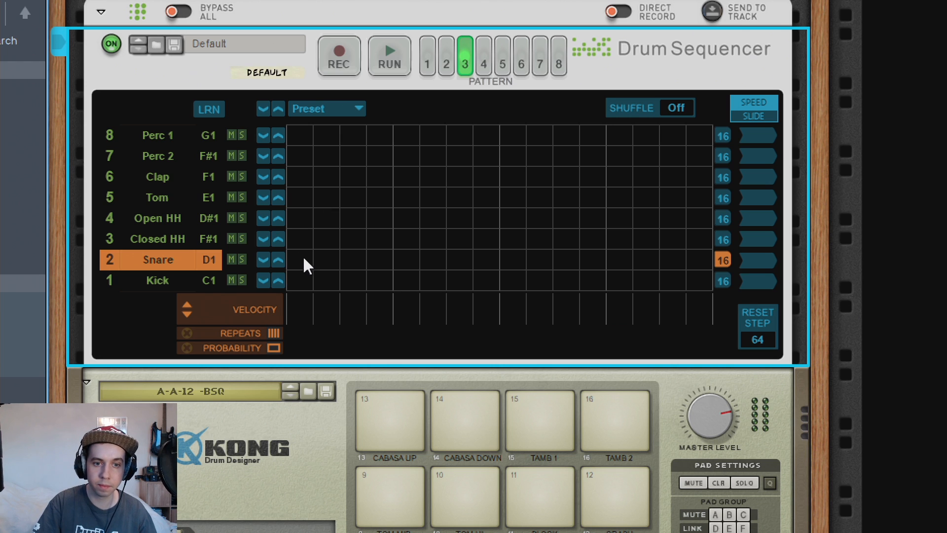
pyautogui.moveTo(302, 259); pyautogui.dragTo(475, 267)
pyautogui.moveTo(532, 268)
pyautogui.mouseDown()
pyautogui.moveTo(676, 268)
pyautogui.moveTo(513, 258)
pyautogui.mouseUp()
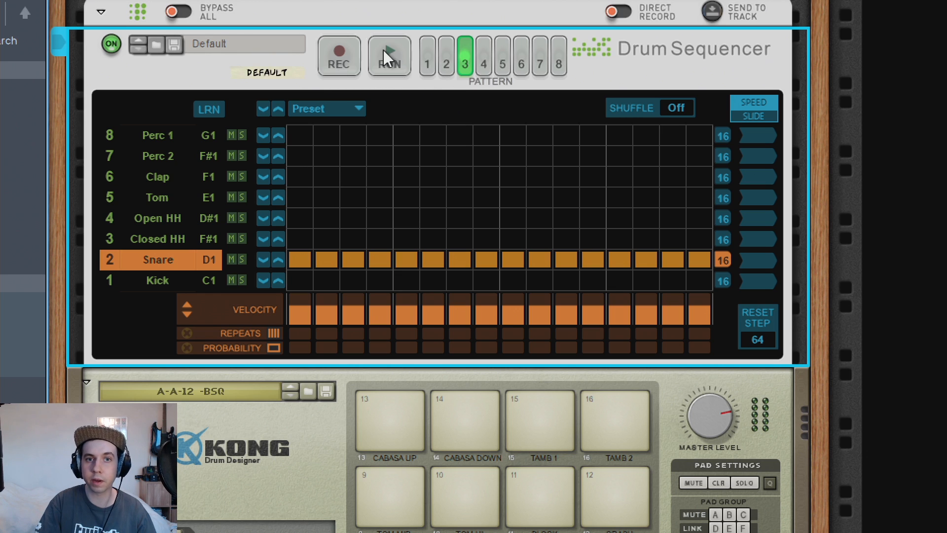
pyautogui.press('space')
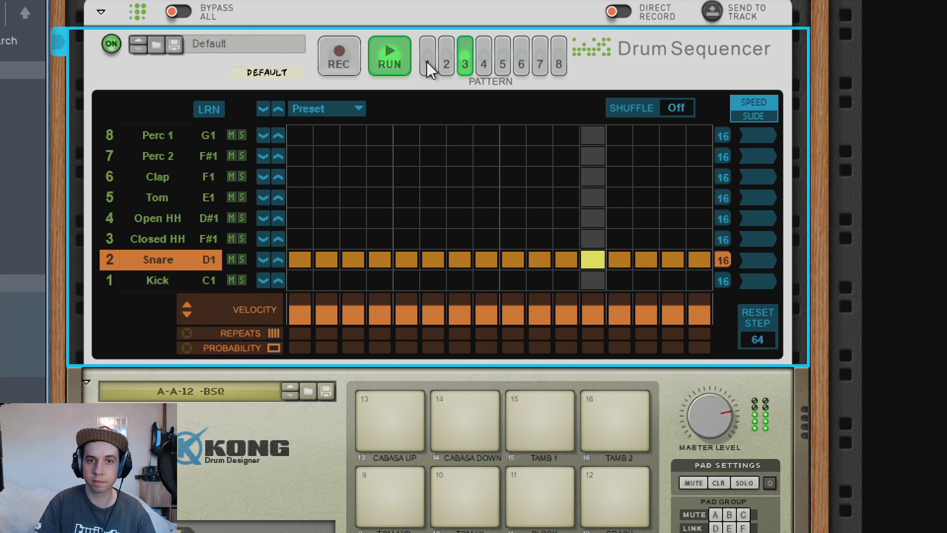
pyautogui.press('space')
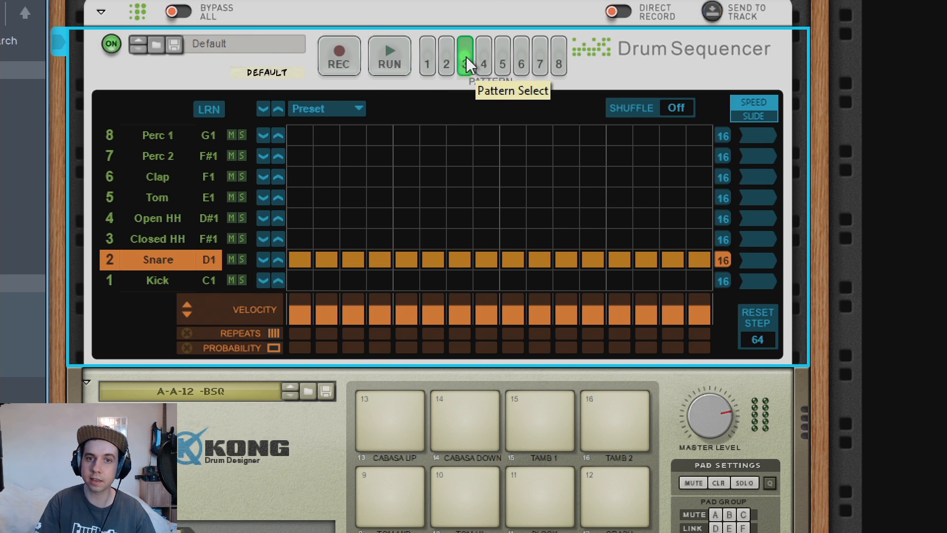
# Step: Switch the Drum Sequencer back to pattern 1 and play it back
pyautogui.click(427, 58)
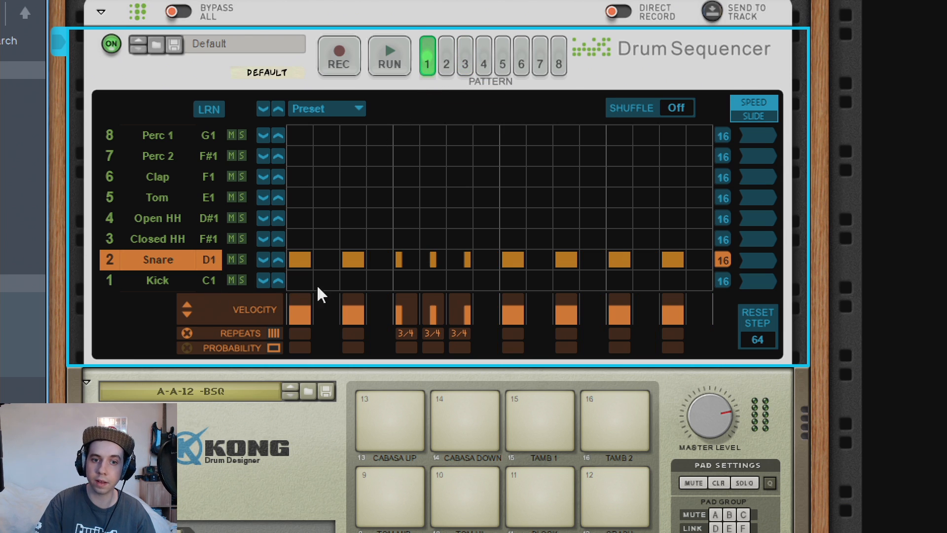
pyautogui.press('space')
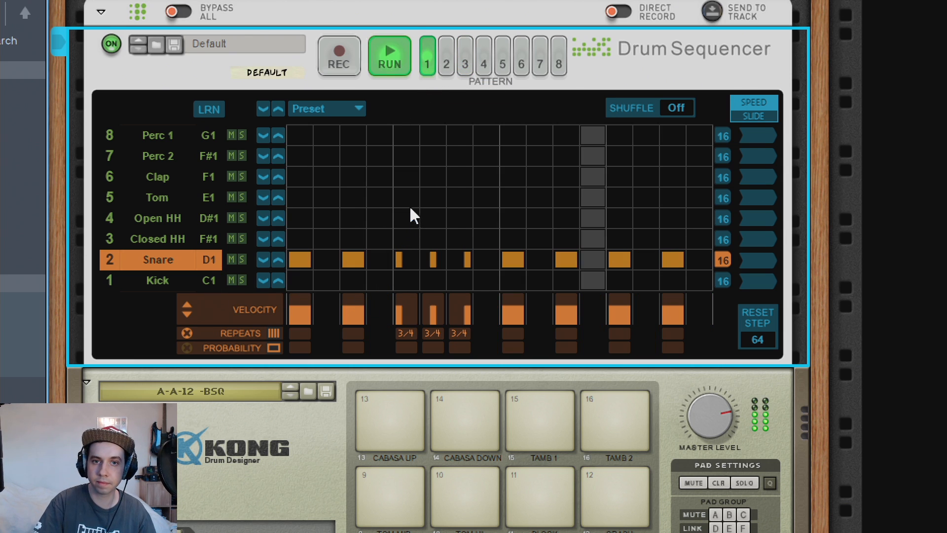
pyautogui.press('space')
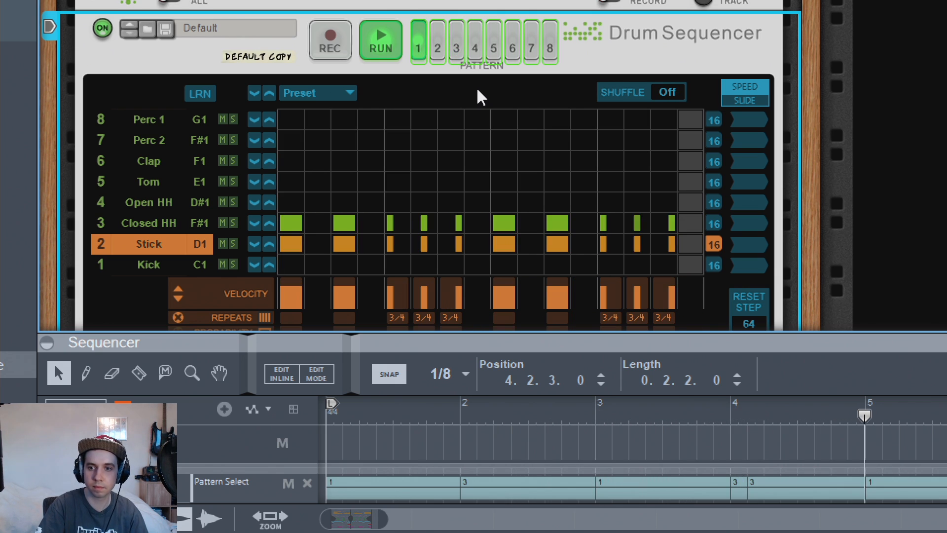
# Step: Enlarge the sequencer area and play back the arrangement with the hi-hat pattern changes
pyautogui.press('space')
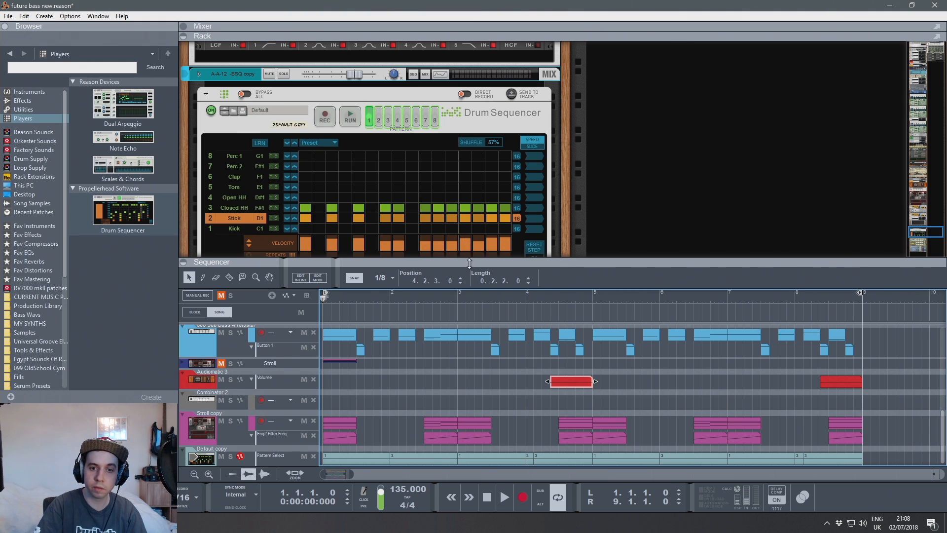
pyautogui.moveTo(468, 264); pyautogui.dragTo(471, 141)
pyautogui.press('space')
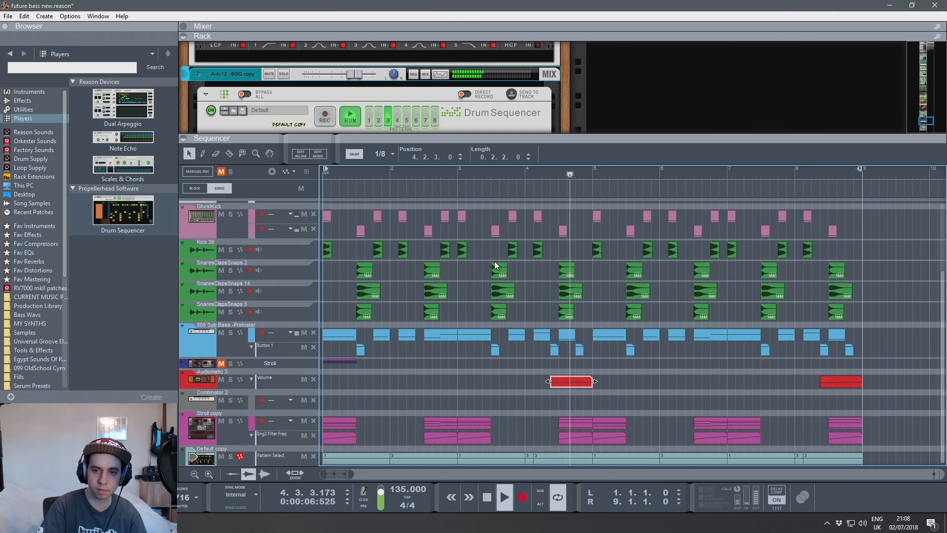
pyautogui.press('space')
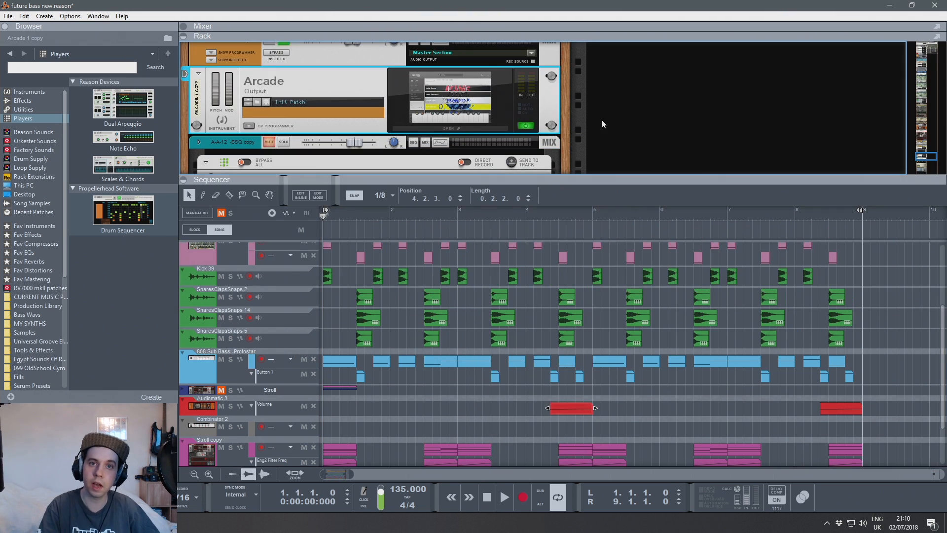
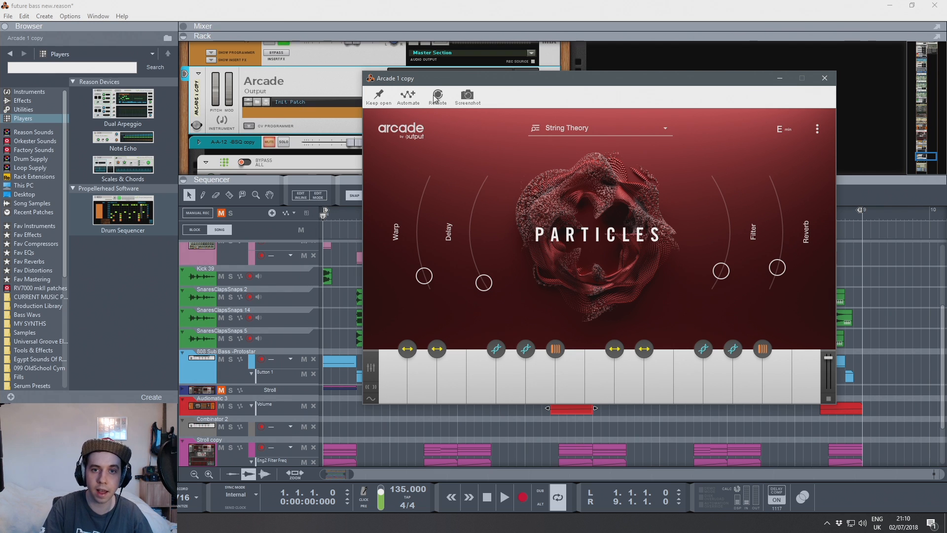
# Step: Play back the arrangement with the Arcade String Theory window moved around the workspace, and close the plugin window
pyautogui.moveTo(441, 78); pyautogui.dragTo(636, 67)
pyautogui.click(383, 211)
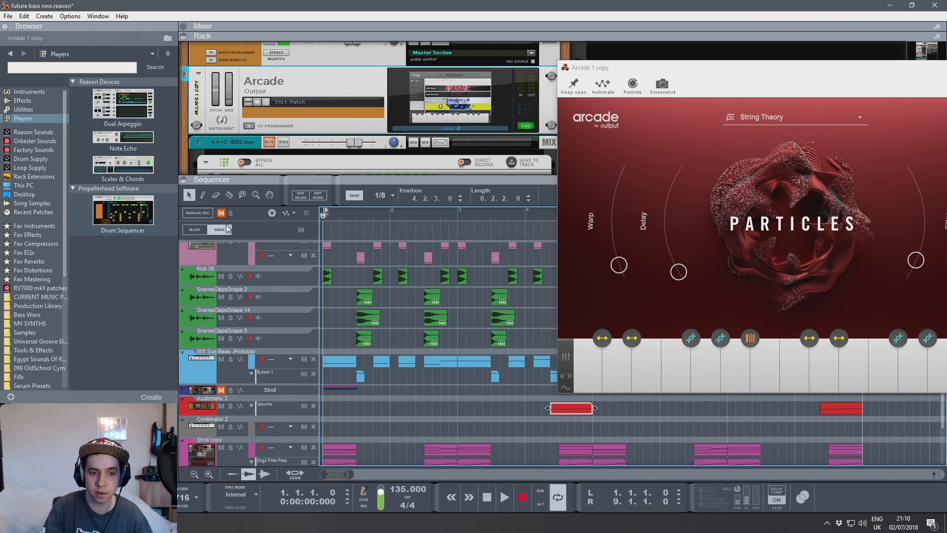
pyautogui.press('space')
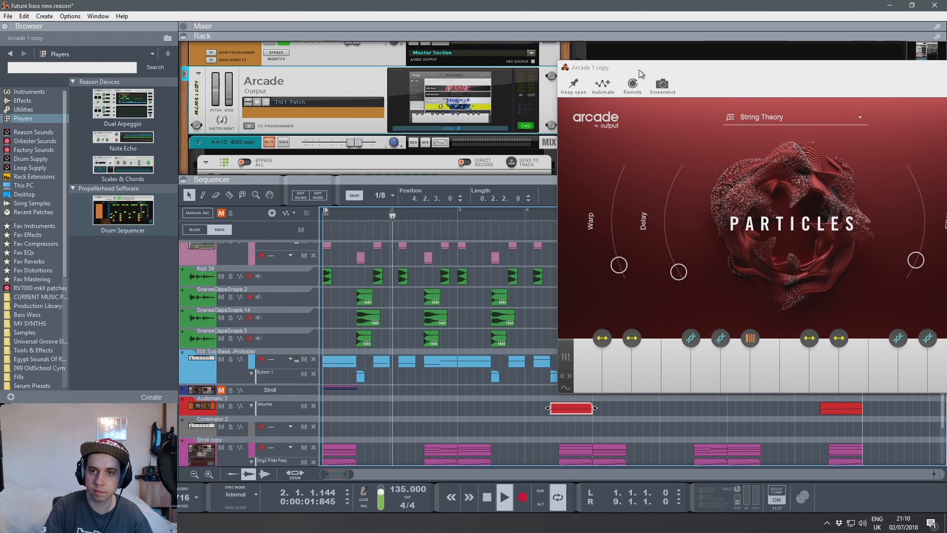
pyautogui.moveTo(583, 67); pyautogui.dragTo(520, 65)
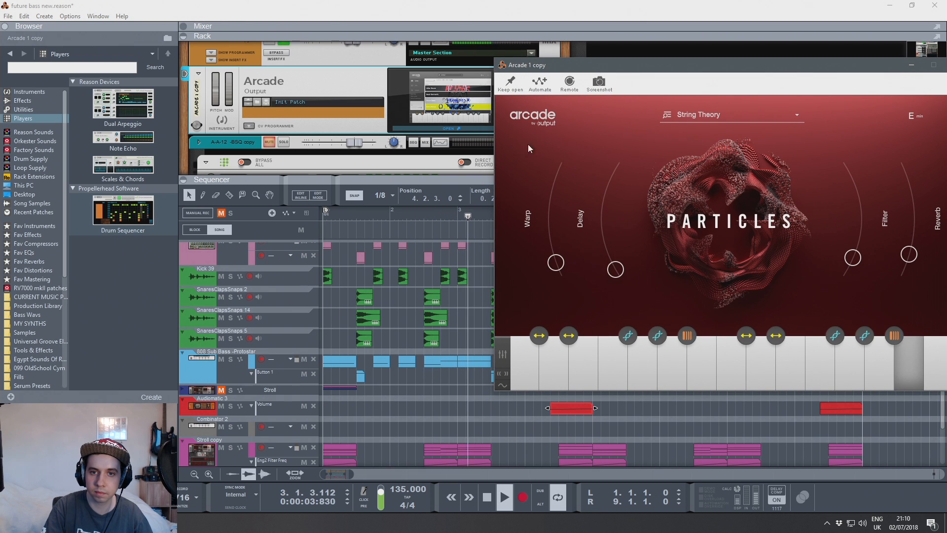
pyautogui.moveTo(702, 63); pyautogui.dragTo(538, 78)
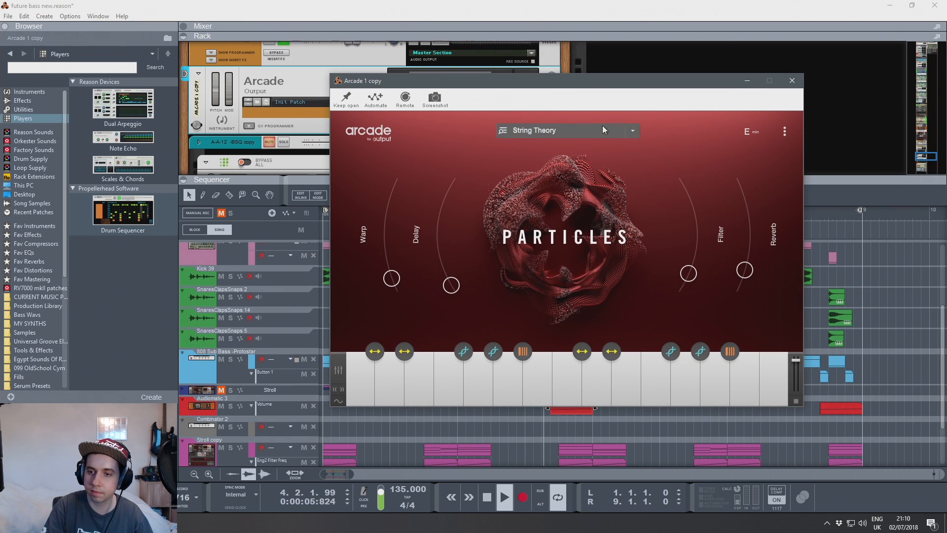
pyautogui.press('space')
pyautogui.click(793, 82)
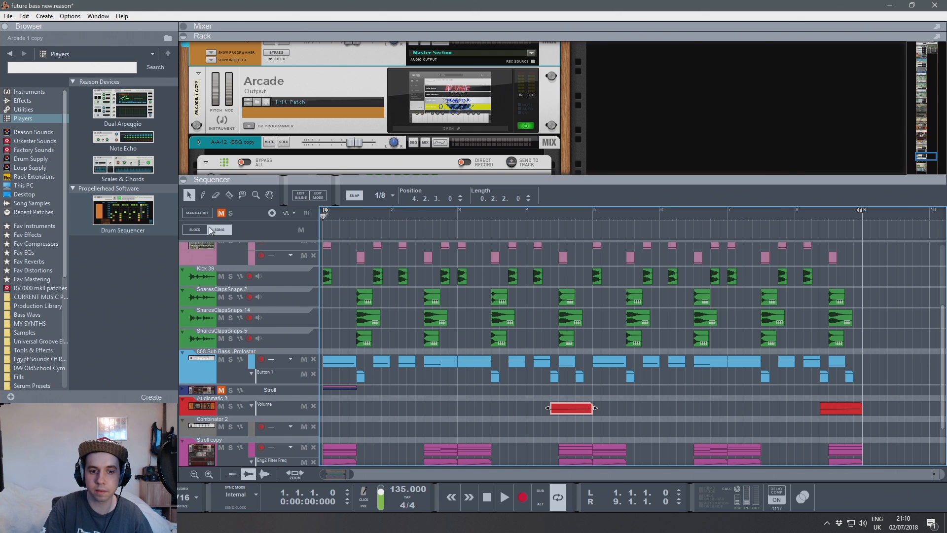
# Step: Play back the arrangement with the hi-hats unmuted and review the Arcade track's clips
pyautogui.press('space')
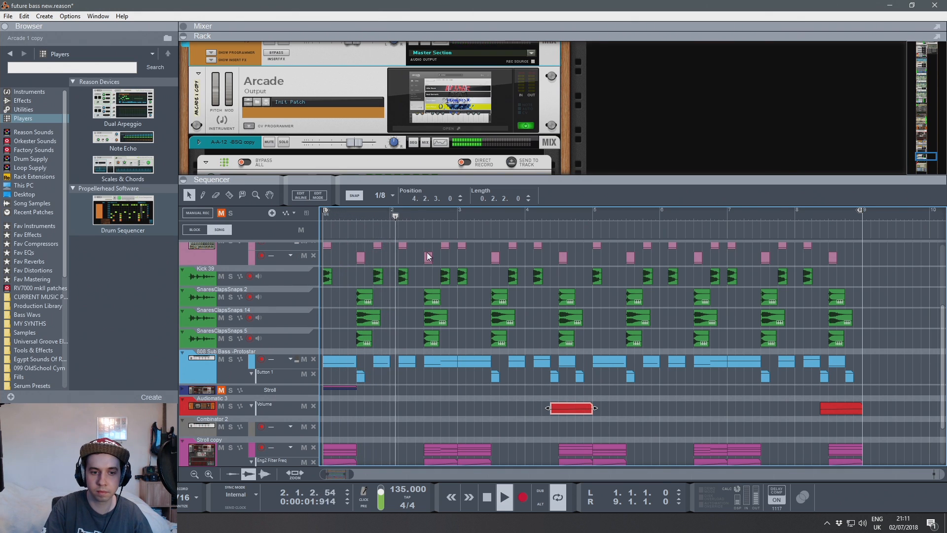
pyautogui.scroll(-3, 430, 260)
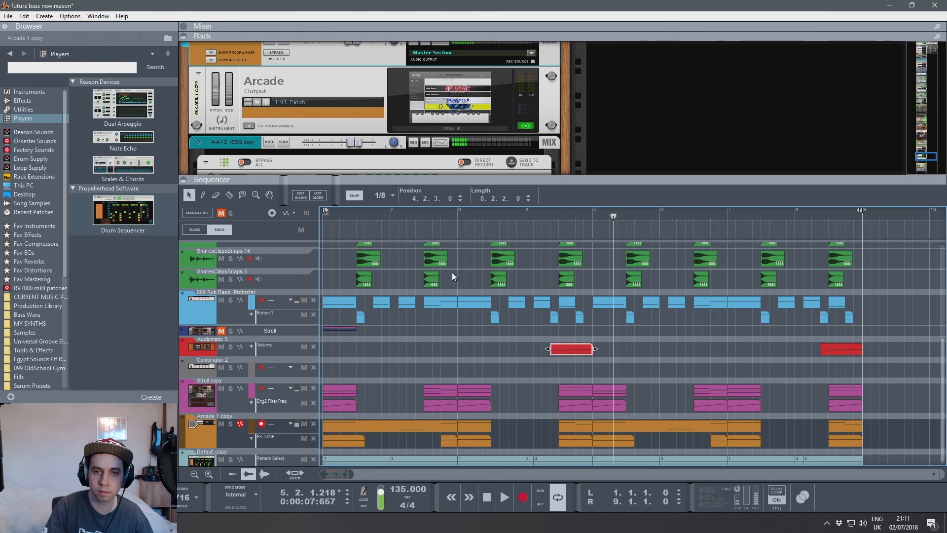
pyautogui.scroll(1, 582, 255)
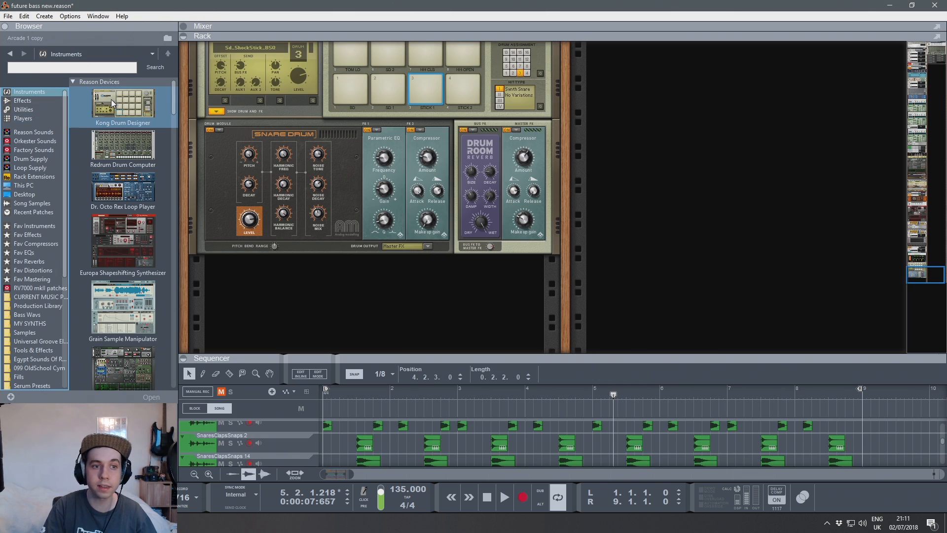
# Step: Add a new Kong Drum Designer at the end of the rack and load Modelled Acoustic.kong from Acoustic Kits
pyautogui.moveTo(111, 99); pyautogui.dragTo(376, 254)
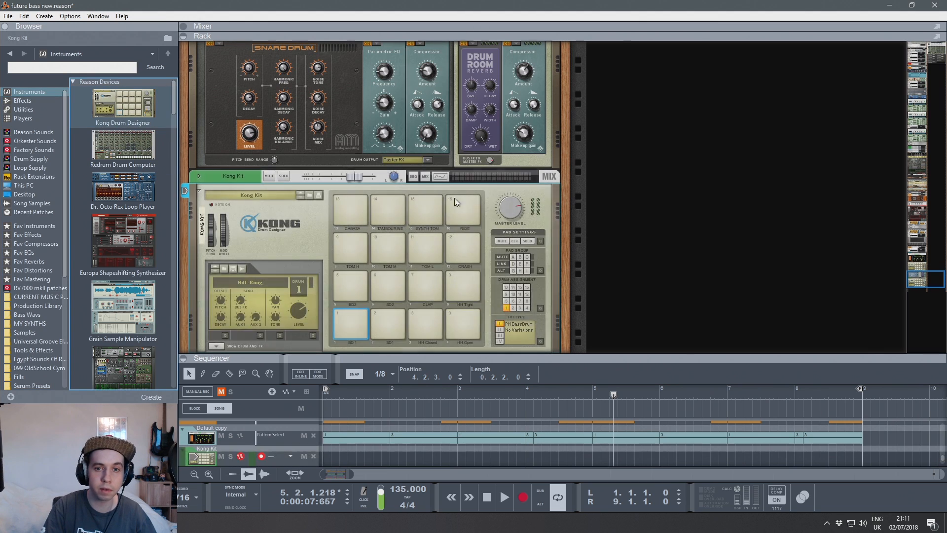
pyautogui.click(311, 197)
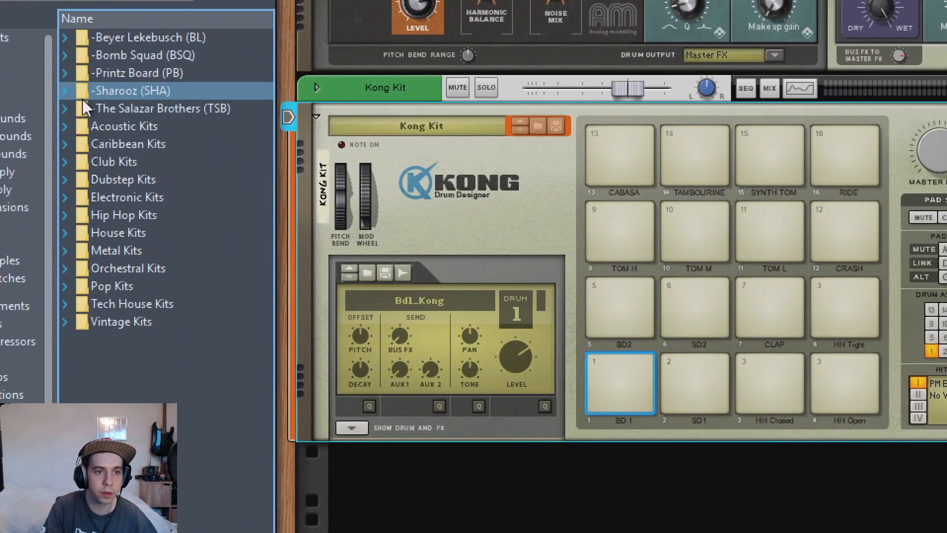
pyautogui.doubleClick(99, 126)
pyautogui.moveTo(134, 37); pyautogui.dragTo(524, 185)
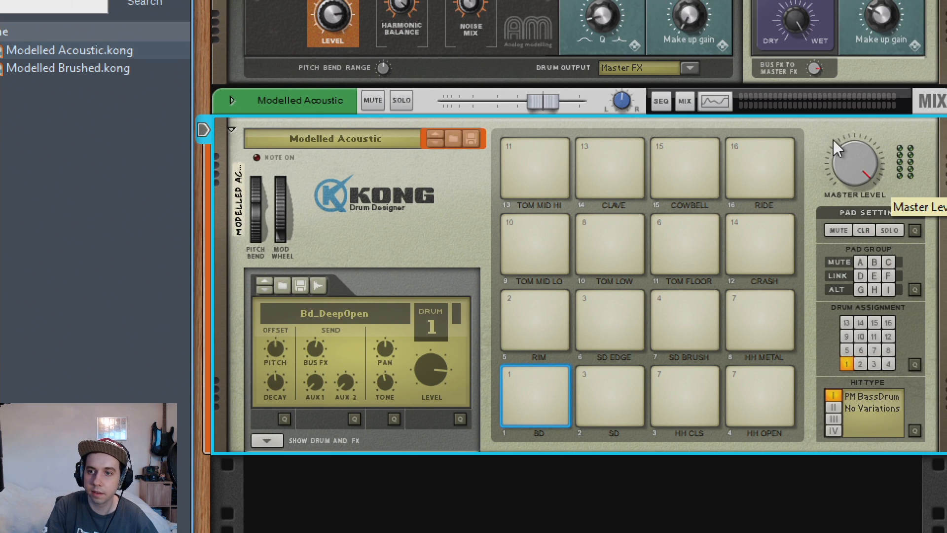
# Step: Audition the Tom Mid Lo, Tom Low and Tom Floor pads, and show Kong's drum module and FX section
pyautogui.click(543, 232)
pyautogui.click(619, 229)
pyautogui.click(698, 227)
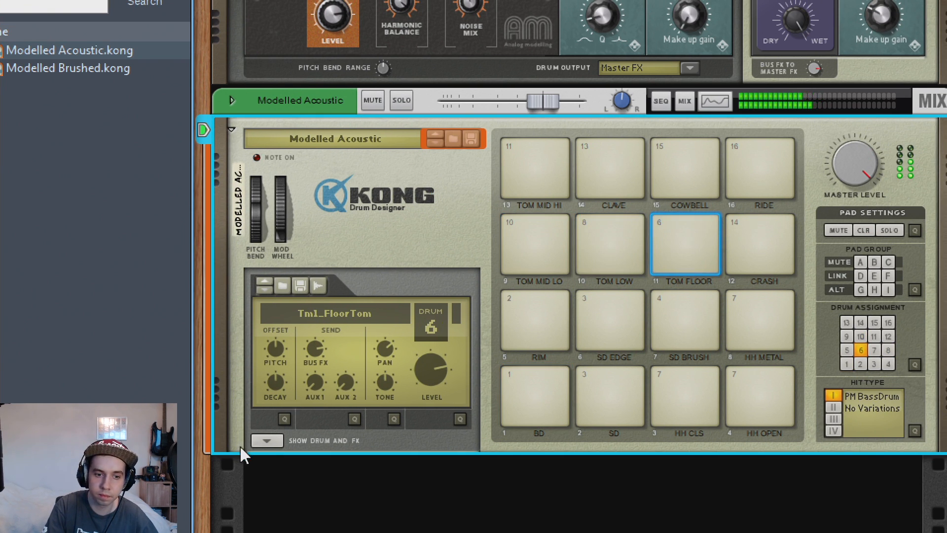
pyautogui.click(266, 441)
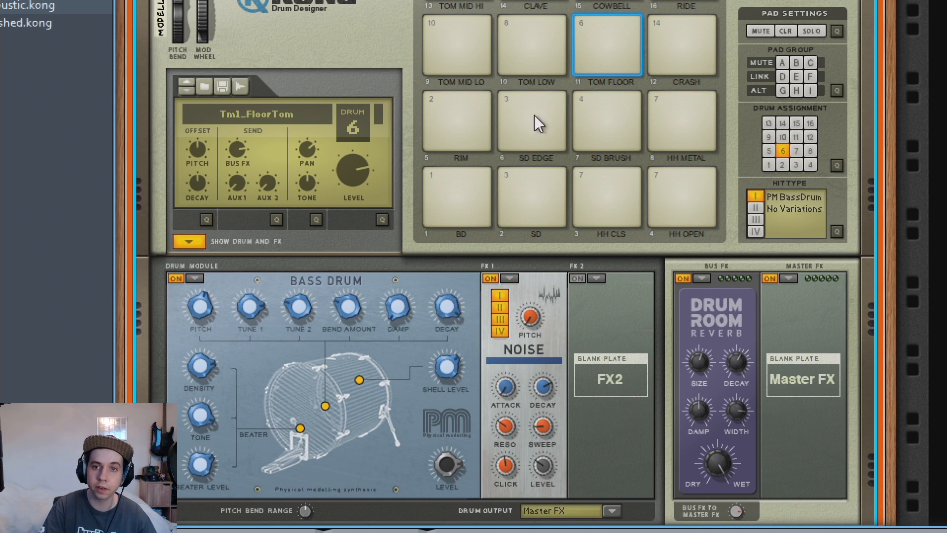
# Step: Adjust the Tom Floor drum's Decay in the Bass Drum module, auditioning the pad between changes
pyautogui.moveTo(449, 312); pyautogui.dragTo(483, 295)
pyautogui.click(613, 33)
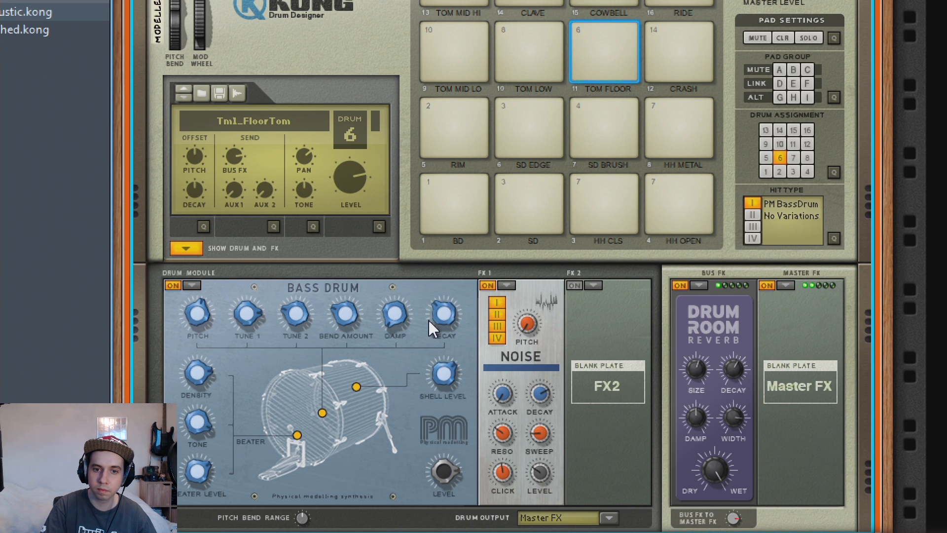
pyautogui.moveTo(428, 321); pyautogui.dragTo(459, 252)
pyautogui.click(593, 29)
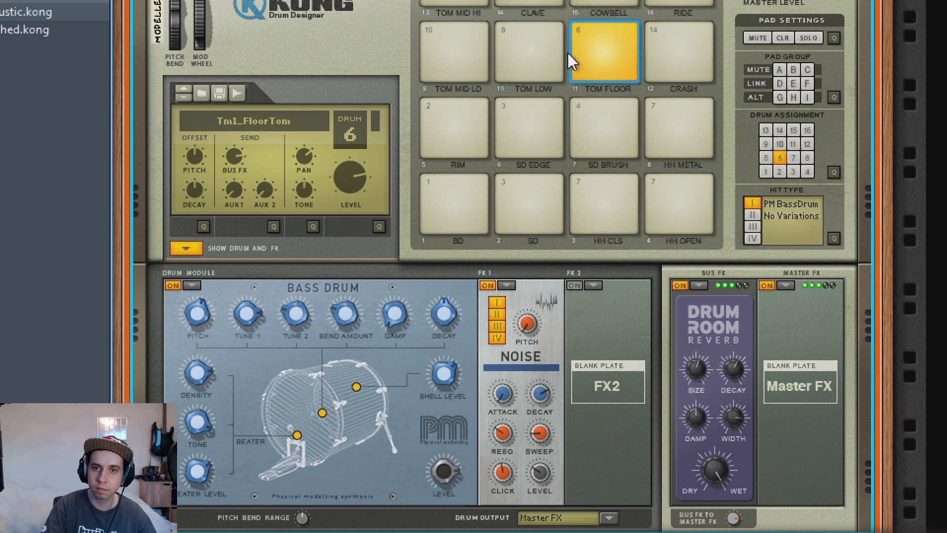
# Step: Audition the Tom Low and Tom Mid Lo pads, and adjust Tom Mid Lo's Decay in the Tom Tom module
pyautogui.click(537, 40)
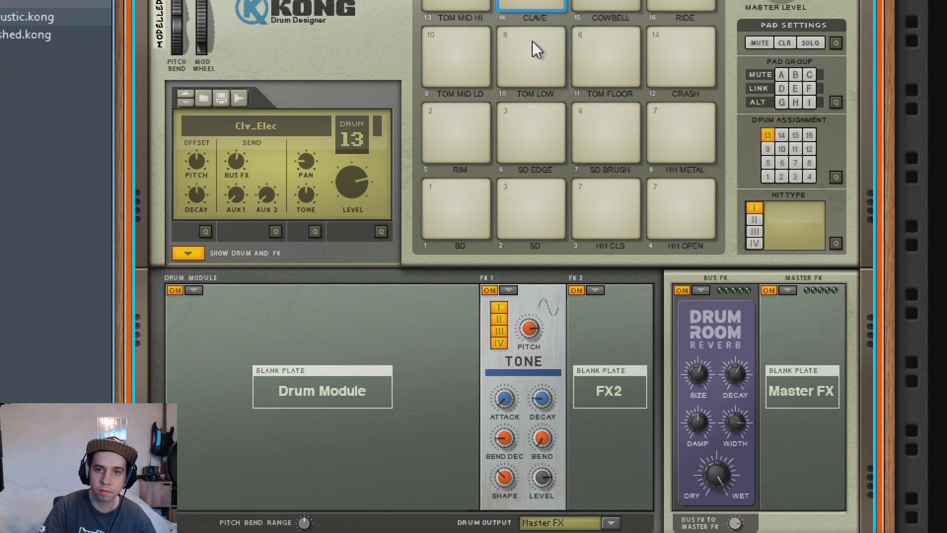
pyautogui.click(530, 40)
pyautogui.click(457, 44)
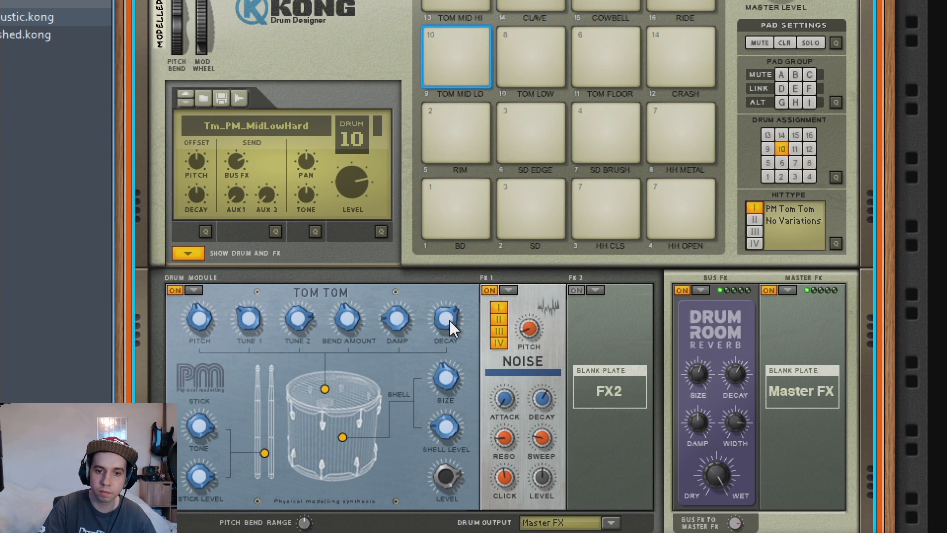
pyautogui.click(478, 62)
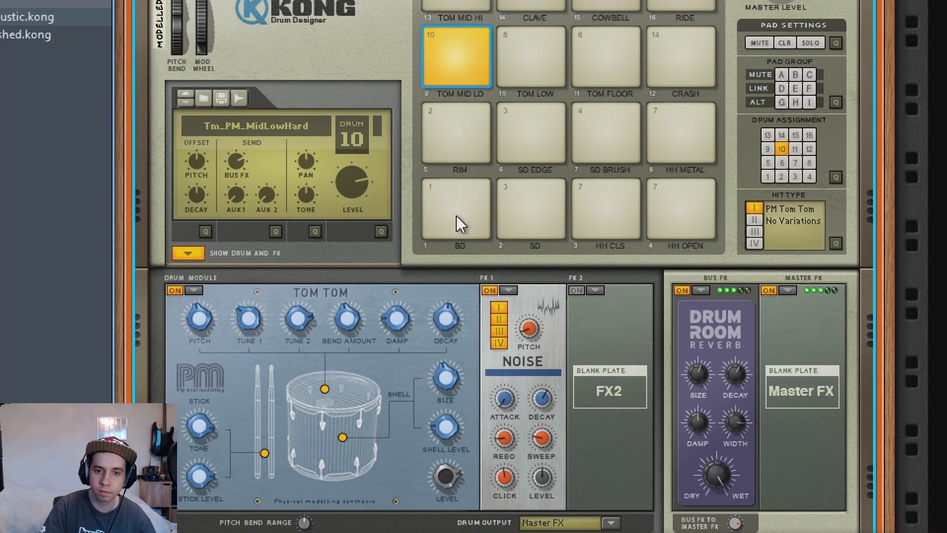
pyautogui.click(460, 42)
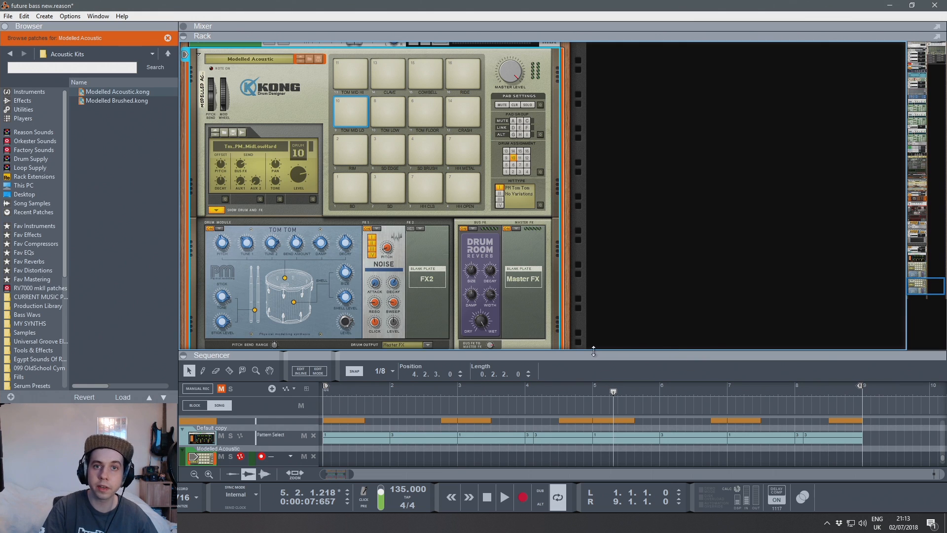
# Step: Enlarge the sequencer, open a one-beat clip at 4.4.1 on the Modelled Acoustic track for editing, and set snap to 1/16T
pyautogui.moveTo(604, 353); pyautogui.dragTo(604, 138)
pyautogui.doubleClick(582, 457)
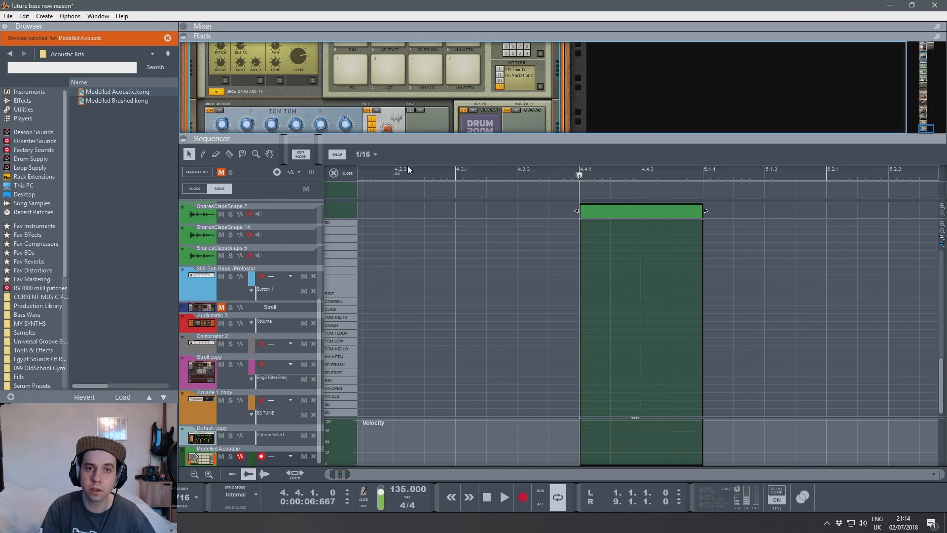
pyautogui.click(369, 153)
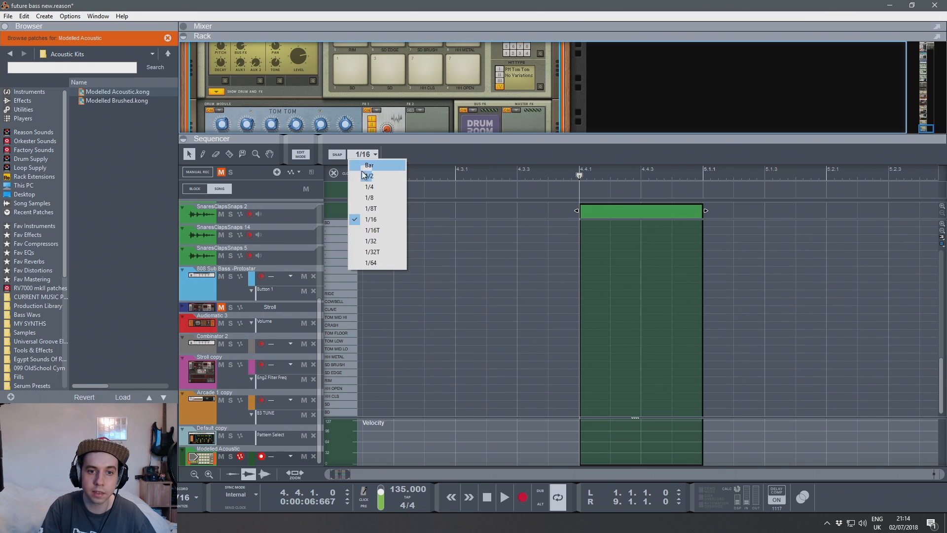
pyautogui.click(377, 232)
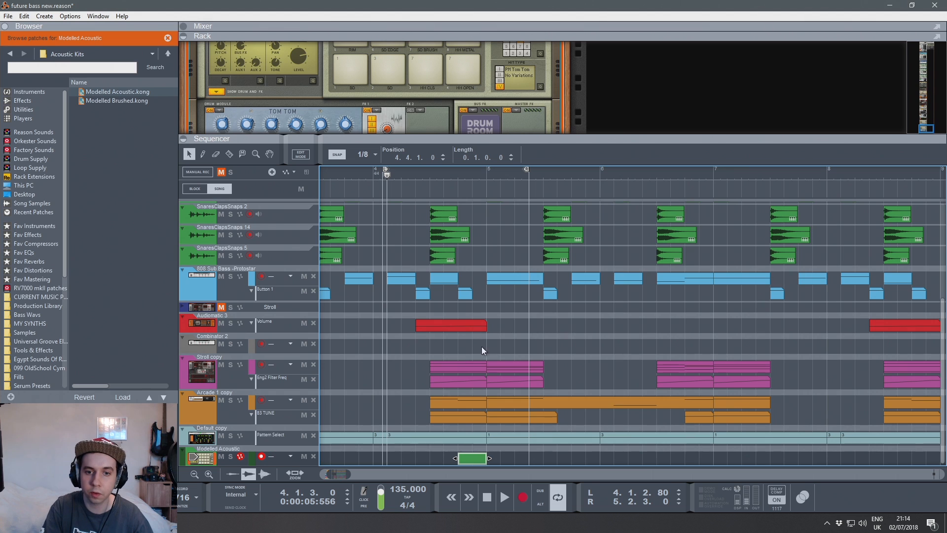
# Step: Play back the looped section around the Modelled Acoustic clip
pyautogui.press('space')
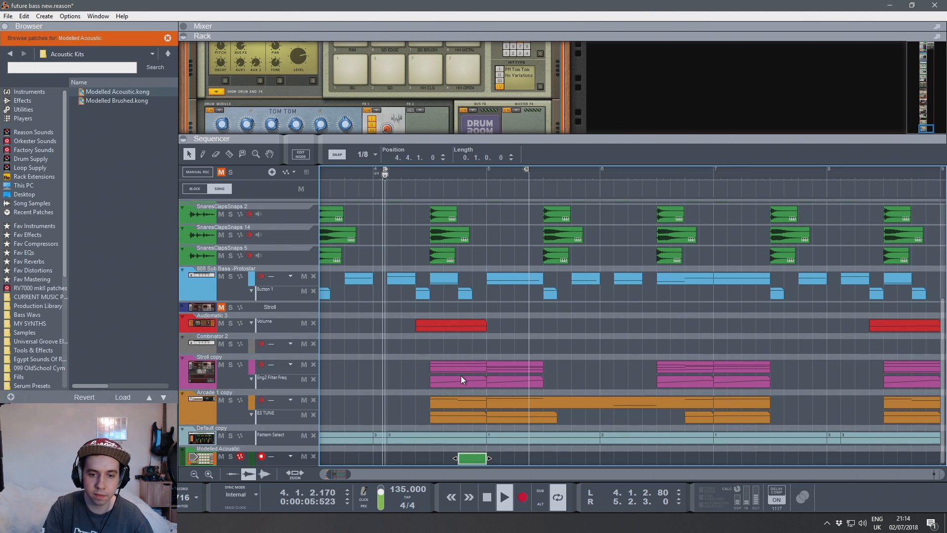
pyautogui.press('space')
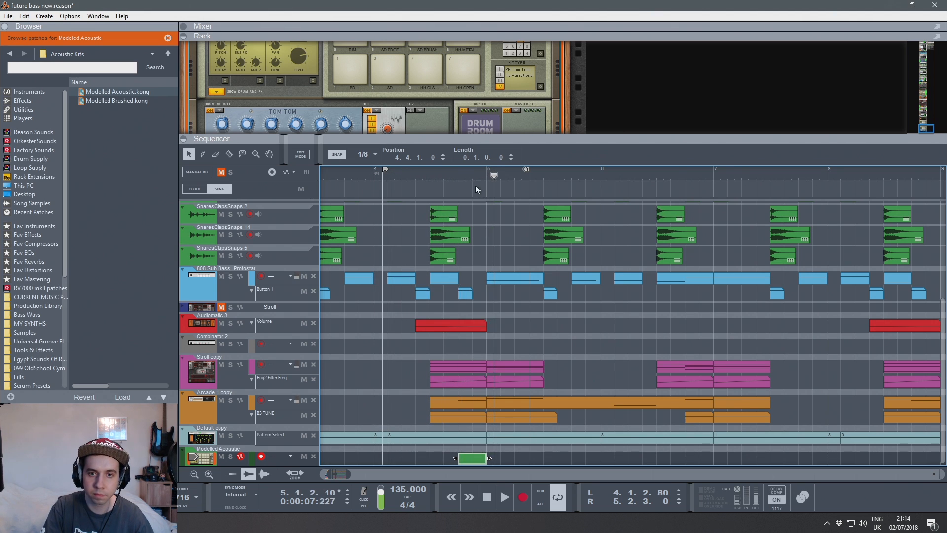
# Step: Set the loop from 4.3.1 to 5.1.1 around the Modelled Acoustic clip and play it back
pyautogui.click(472, 171)
pyautogui.click(490, 170)
pyautogui.press('alt')
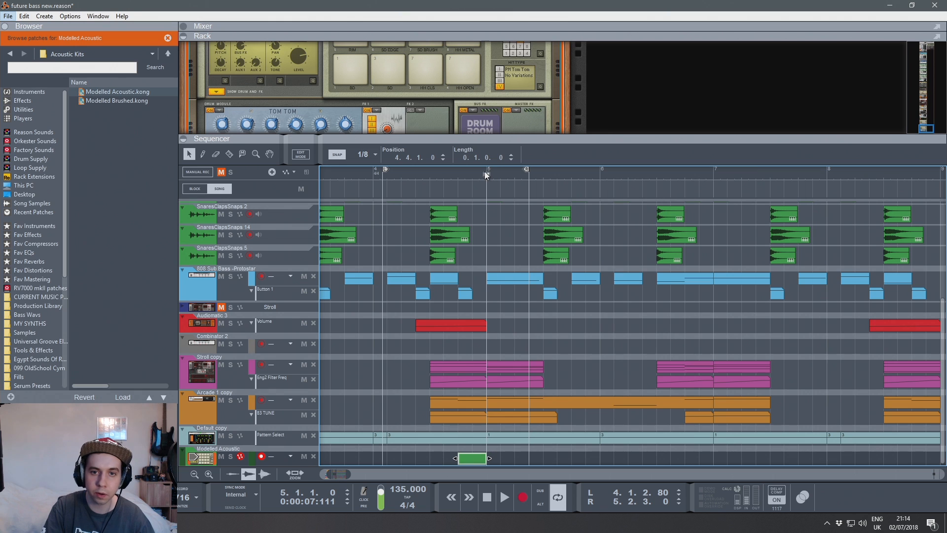
pyautogui.keyDown('alt'); pyautogui.click(485, 171); pyautogui.keyUp('alt')
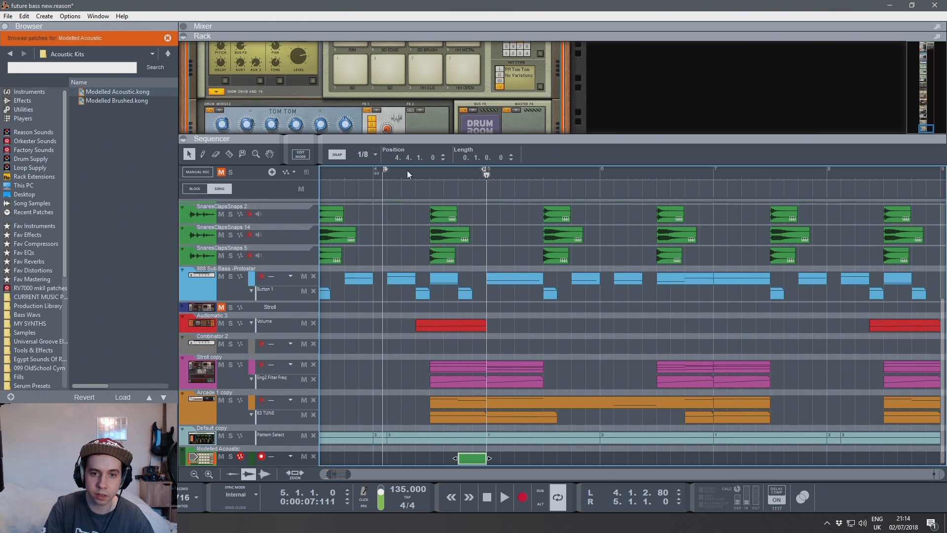
pyautogui.keyDown('ctrl'); pyautogui.click(432, 169); pyautogui.keyUp('ctrl')
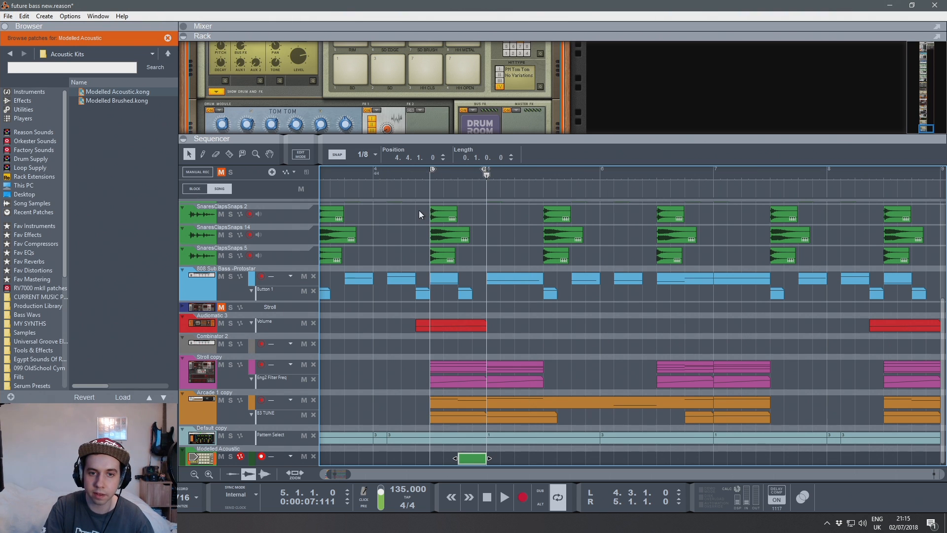
pyautogui.press('space')
pyautogui.click(415, 178)
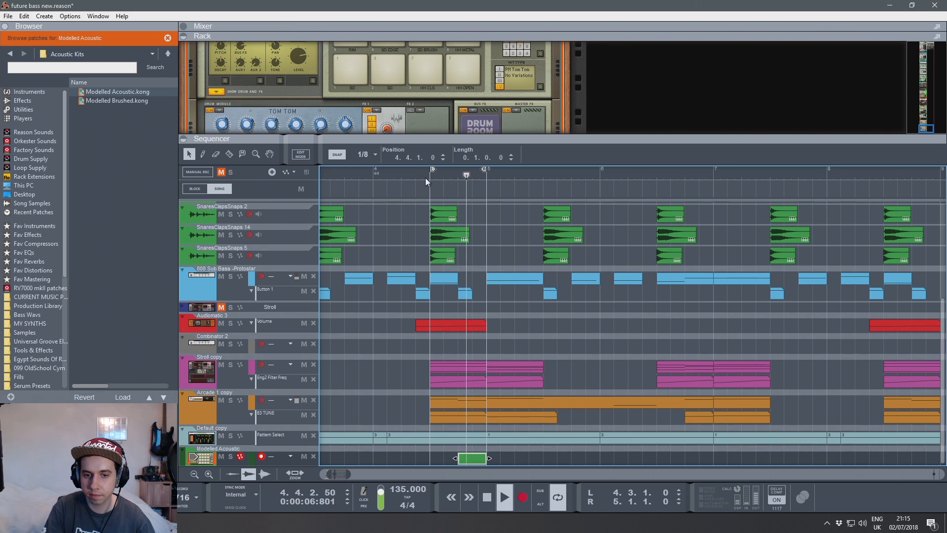
pyautogui.press('space')
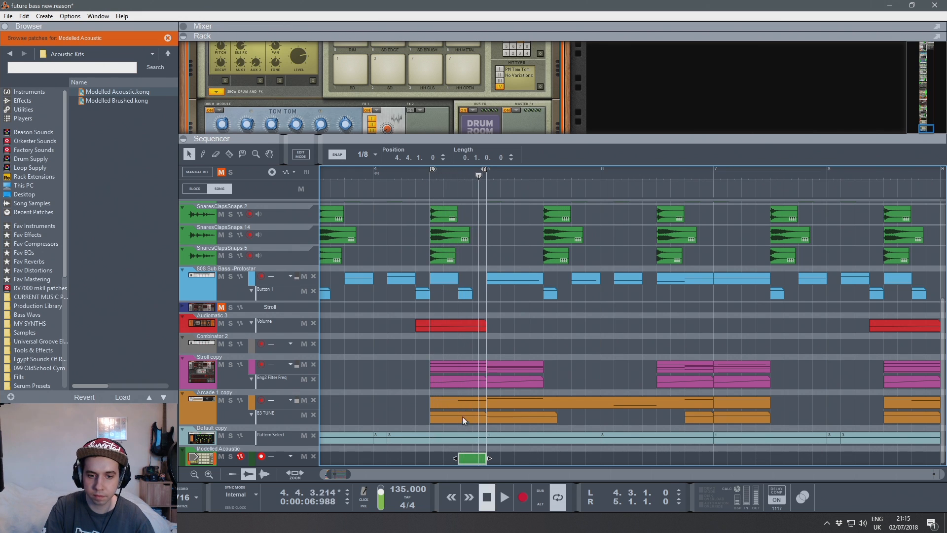
# Step: In the Modelled Acoustic clip, add a Tom Mid Hi note at 4.4.1, copy it to Tom Mid Lo, and nudge the copy slightly late with snap off
pyautogui.doubleClick(471, 459)
pyautogui.click(566, 317)
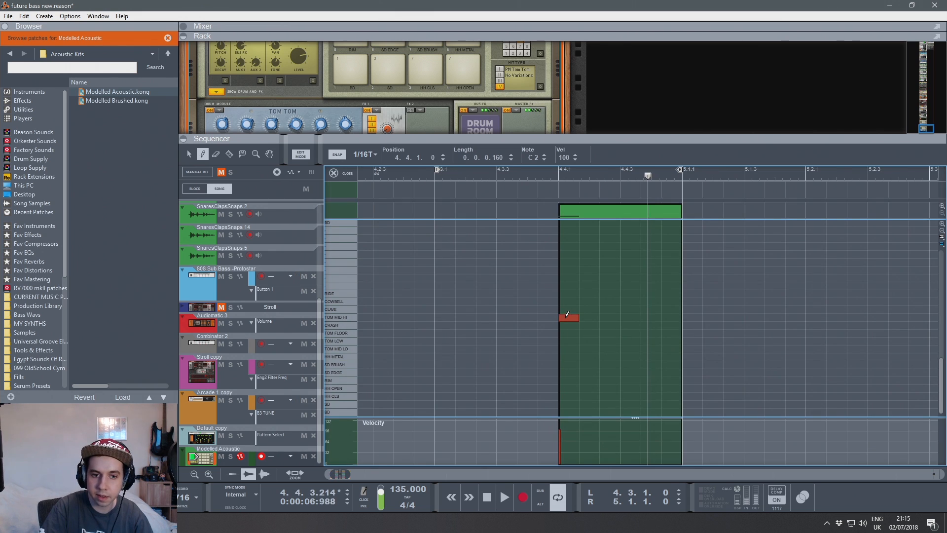
pyautogui.press('q')
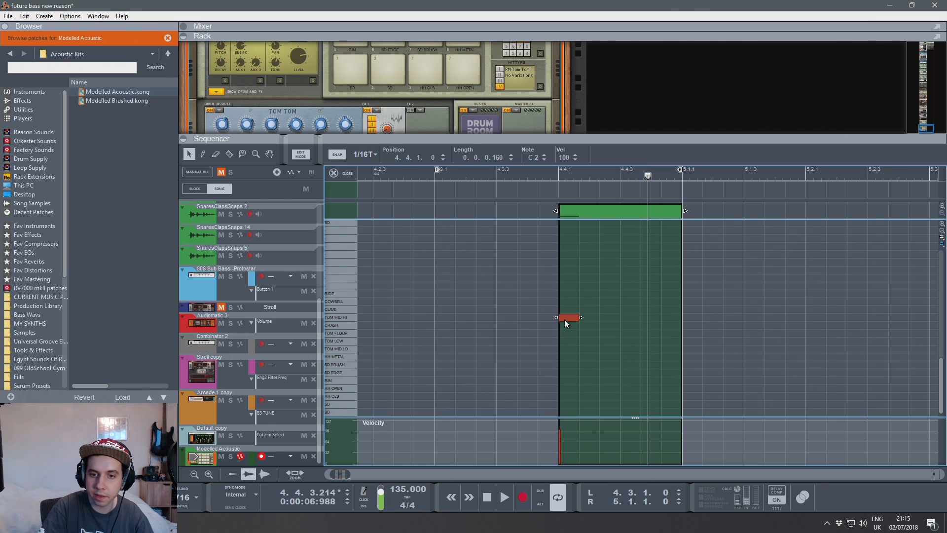
pyautogui.moveTo(564, 319); pyautogui.dragTo(567, 348)
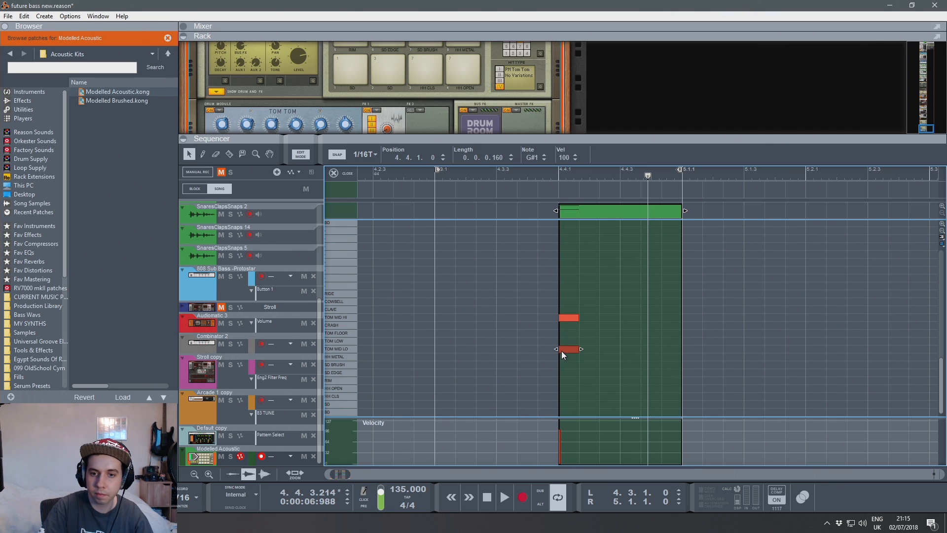
pyautogui.click(339, 155)
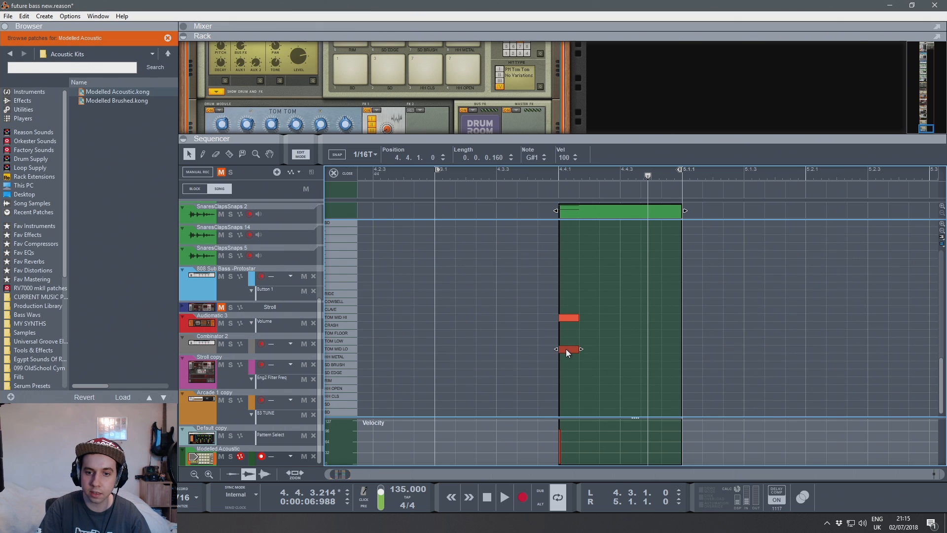
pyautogui.moveTo(567, 349); pyautogui.dragTo(570, 353)
# Step: Play back the looped section to audition the staggered Tom Mid Hi and Tom Mid Lo hits
pyautogui.click(550, 176)
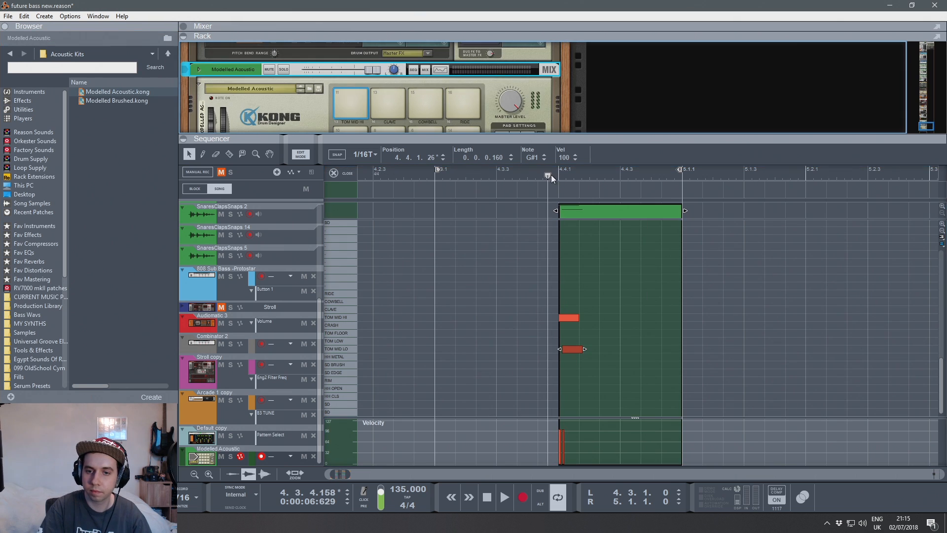
pyautogui.press('space')
pyautogui.press('space')
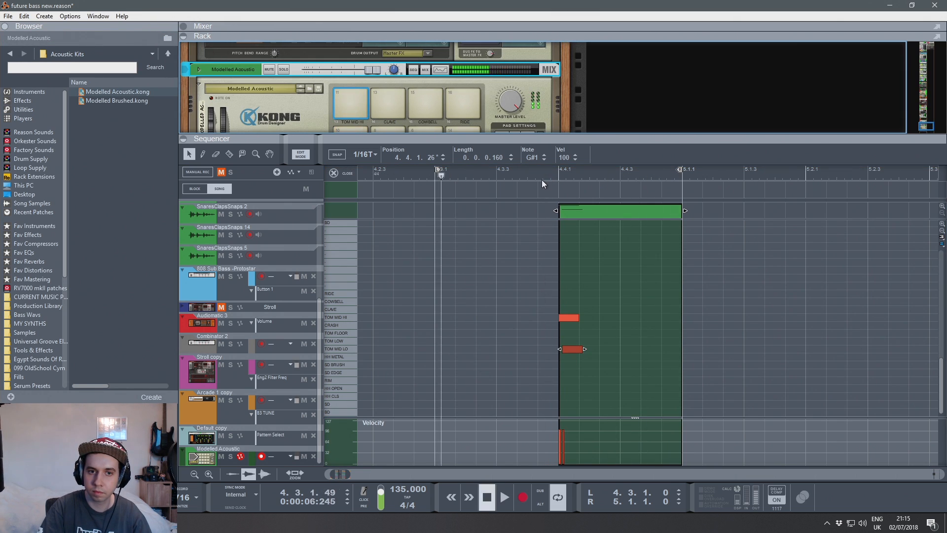
# Step: Duplicate the staggered tom pair to 4.4.2.80 with snap on, arrange the copies on Tom Mid Lo and Tom Low, and audition the loop
pyautogui.click(382, 236)
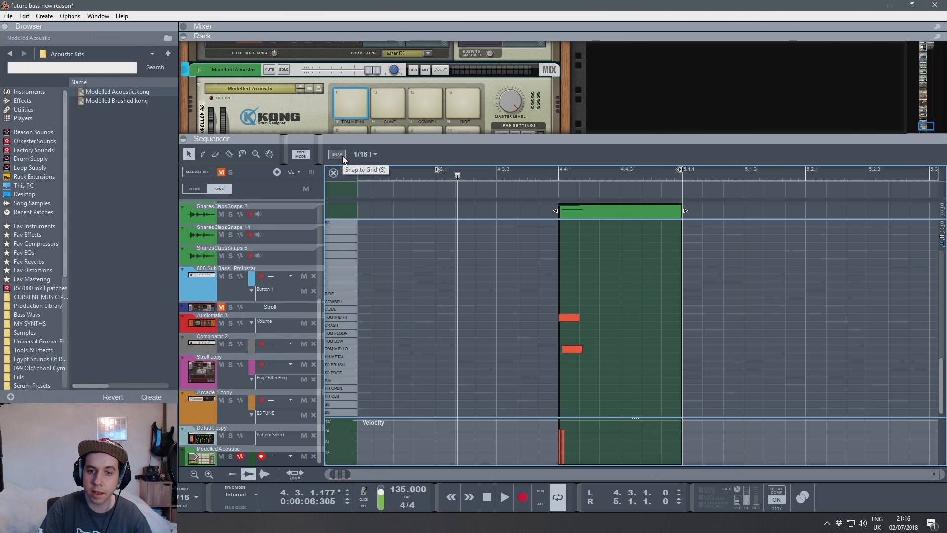
pyautogui.moveTo(617, 356); pyautogui.dragTo(606, 320)
pyautogui.moveTo(562, 351); pyautogui.dragTo(603, 353)
pyautogui.click(605, 318)
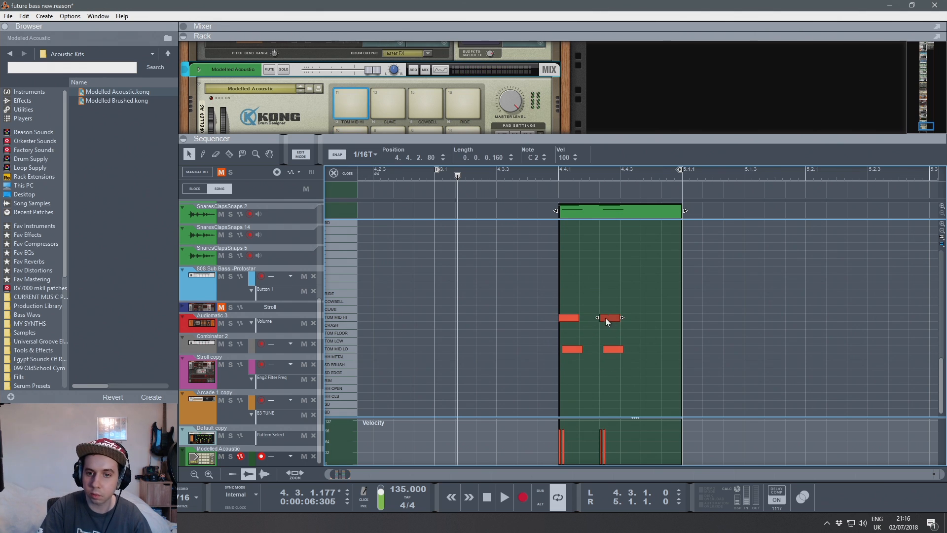
pyautogui.moveTo(607, 319); pyautogui.dragTo(614, 342)
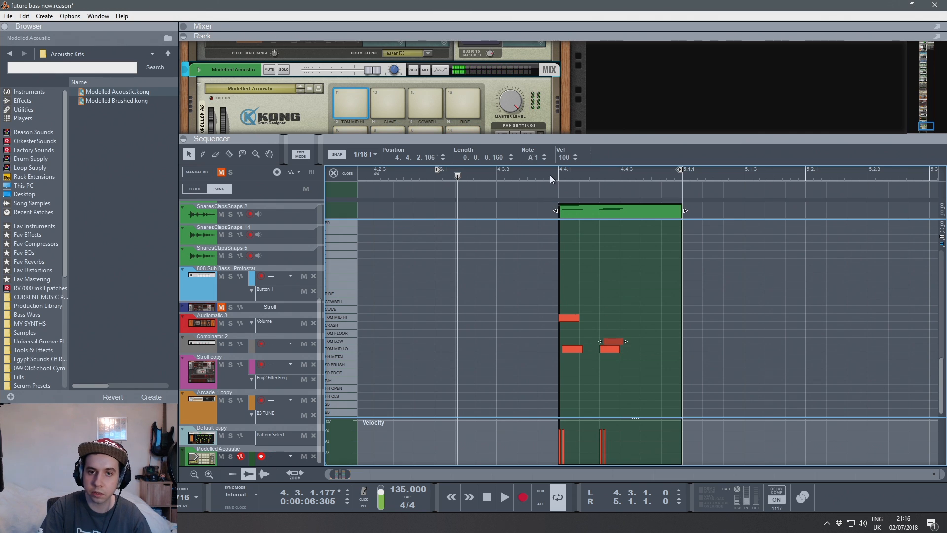
pyautogui.click(437, 176)
pyautogui.press('space')
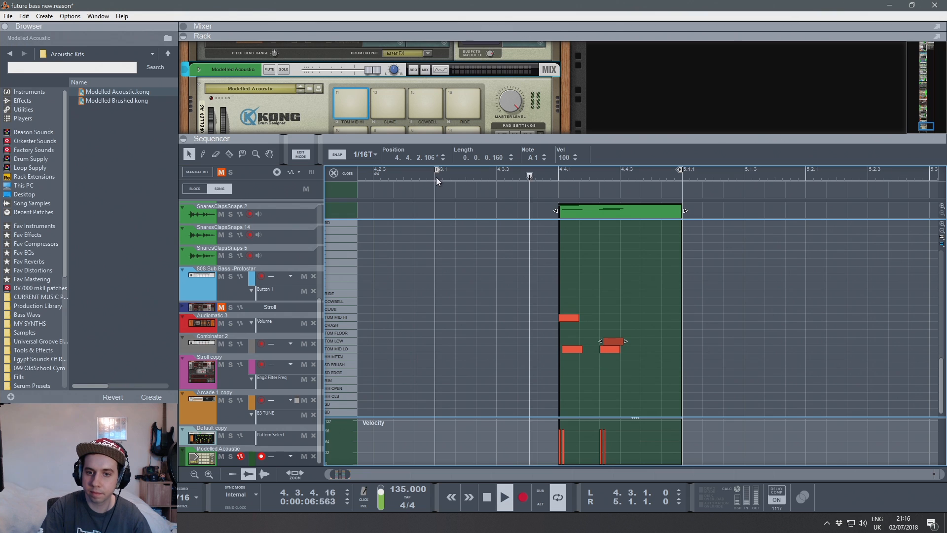
# Step: Duplicate the Tom Mid Lo and Tom Low pair to 4.4.3.160, raise the copies to Tom Low and Tom Floor, and play the loop
pyautogui.keyDown('shift'); pyautogui.click(610, 349); pyautogui.keyUp('shift')
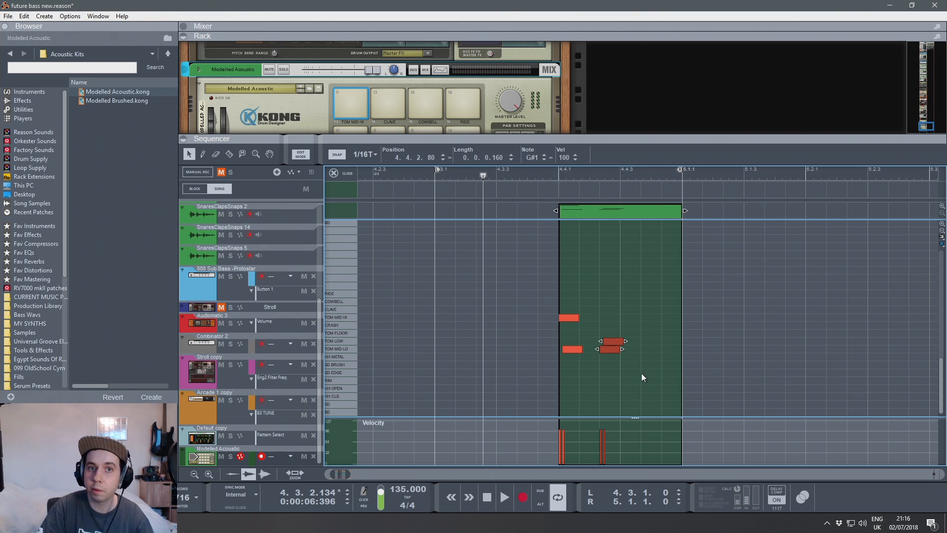
pyautogui.moveTo(641, 382); pyautogui.dragTo(653, 340)
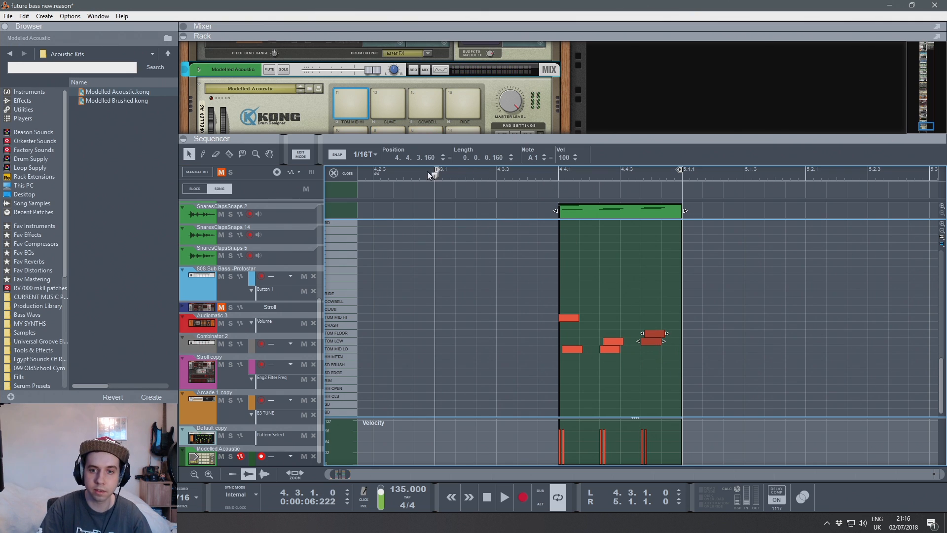
pyautogui.press('space')
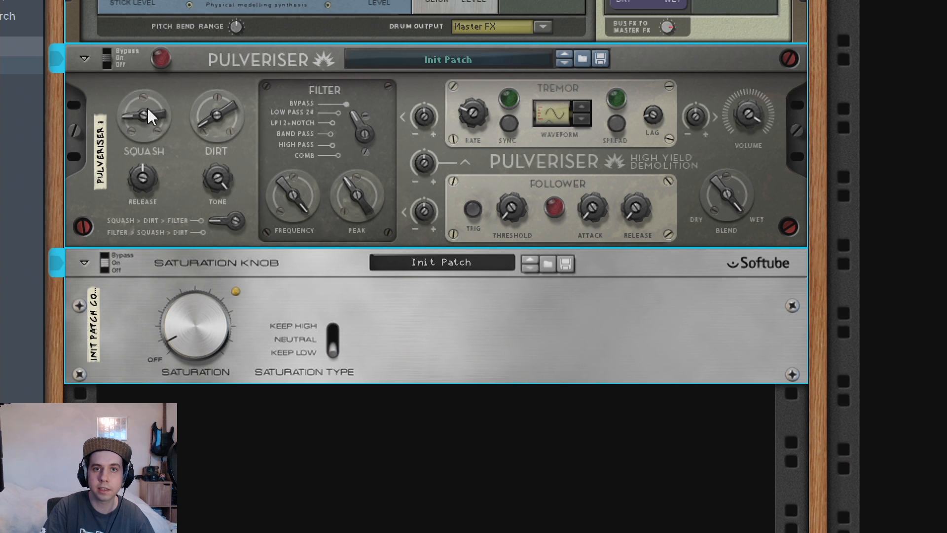
# Step: Review the Pulveriser's filter mode, Squash and Dirt settings and the Saturation Knob's amount and saturation type
pyautogui.click(362, 126)
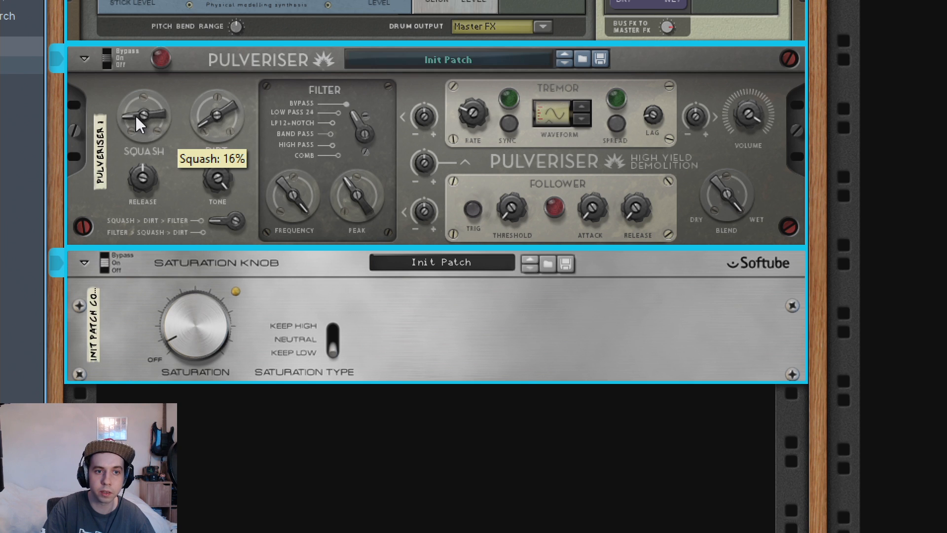
pyautogui.moveTo(214, 117)
pyautogui.moveTo(219, 333)
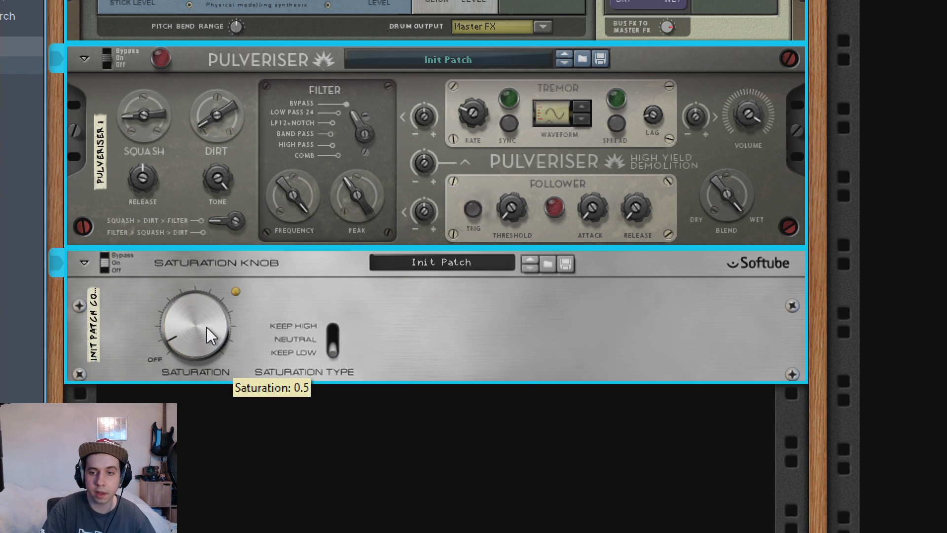
pyautogui.moveTo(329, 349)
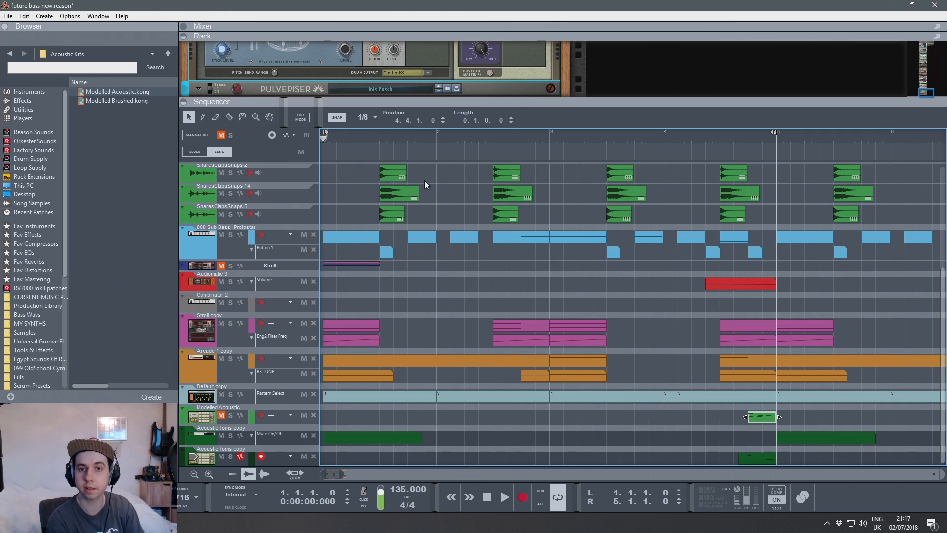
# Step: Play back the looped arrangement from bar 1 to bar 5 with the Acoustic Toms copy fill
pyautogui.press('space')
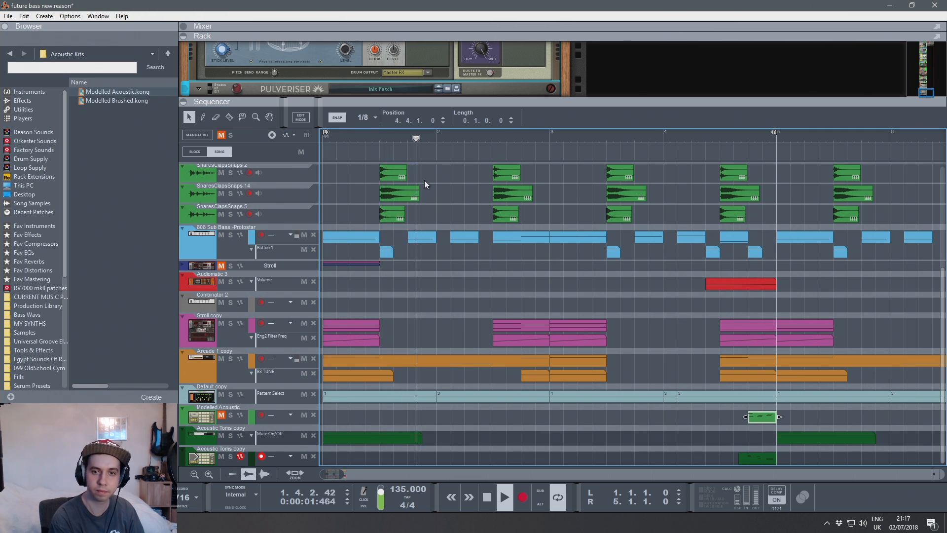